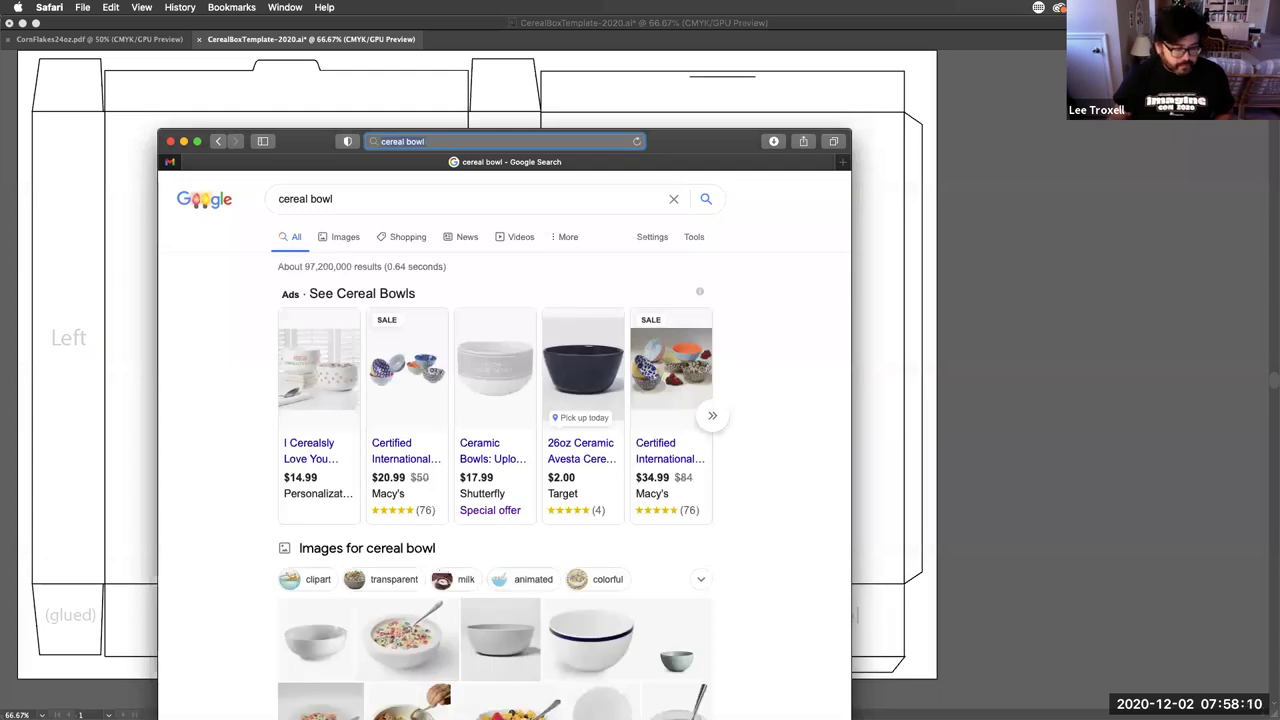
Step: Show image results for the cereal bowl search and filter them to Large size
{"action": "left_click", "coordinate": [343, 238]}
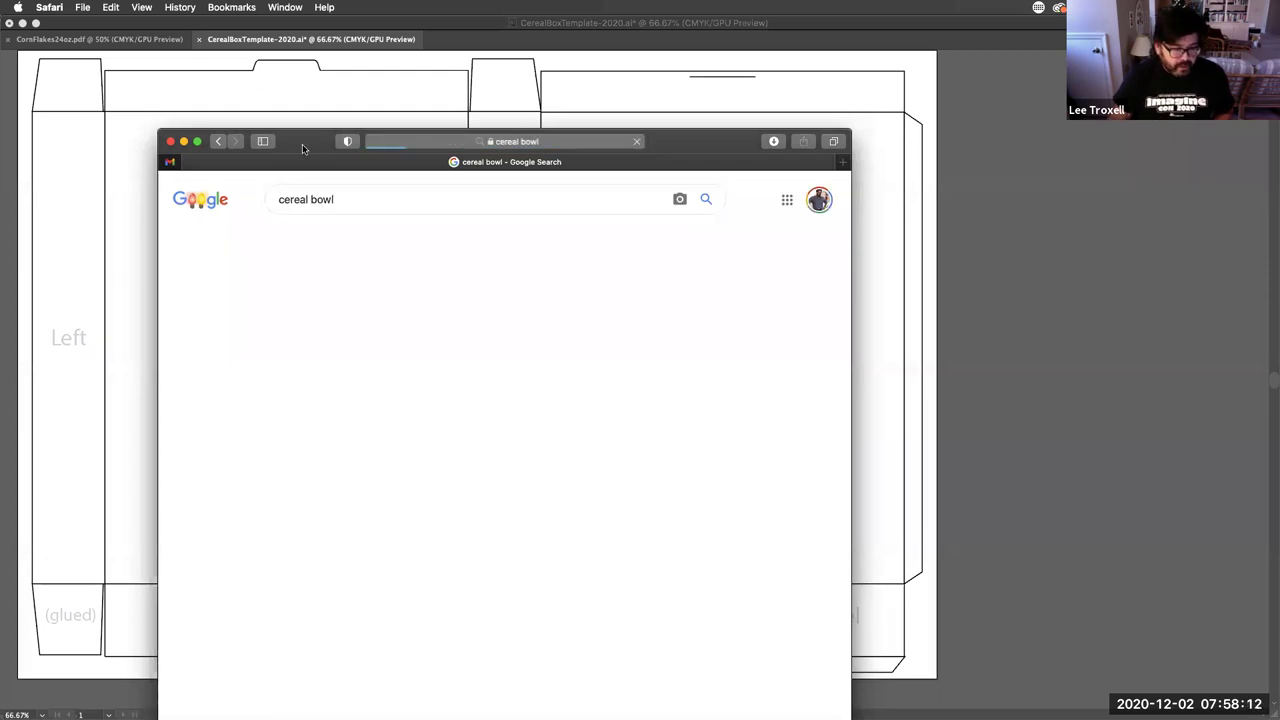
{"action": "left_click_drag", "start_coordinate": [302, 144], "coordinate": [266, 101]}
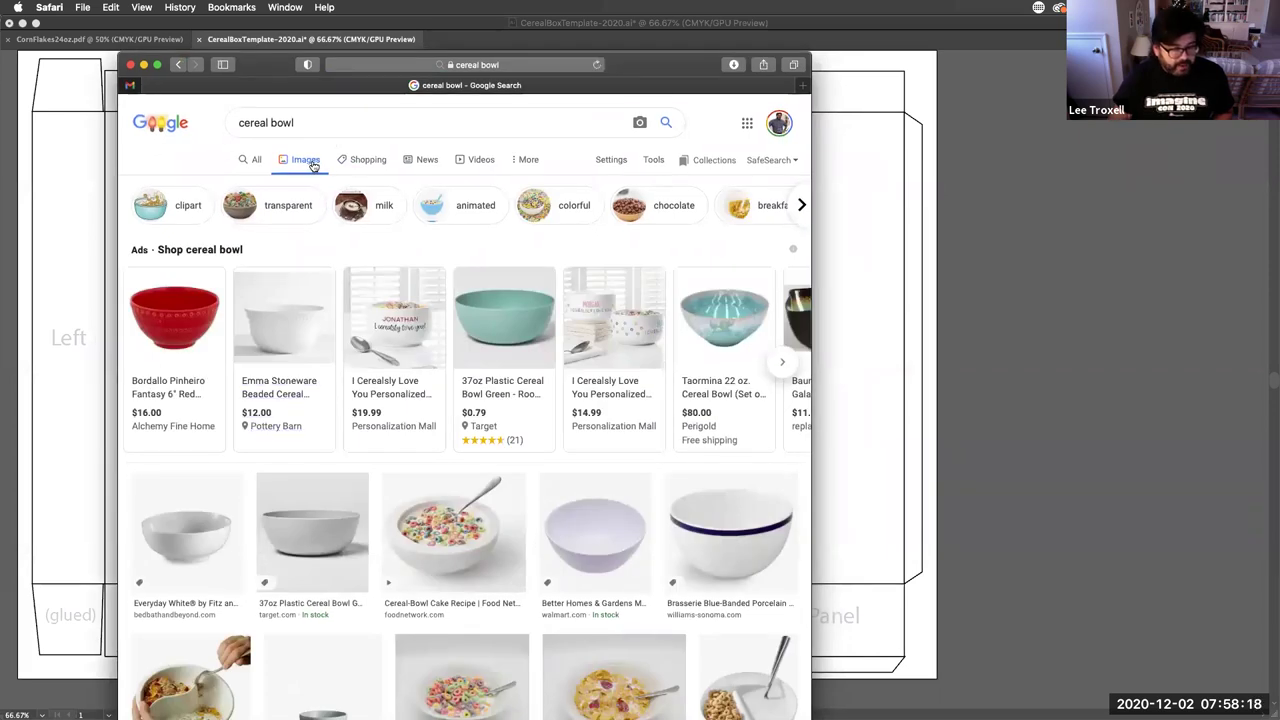
{"action": "left_click", "coordinate": [653, 160]}
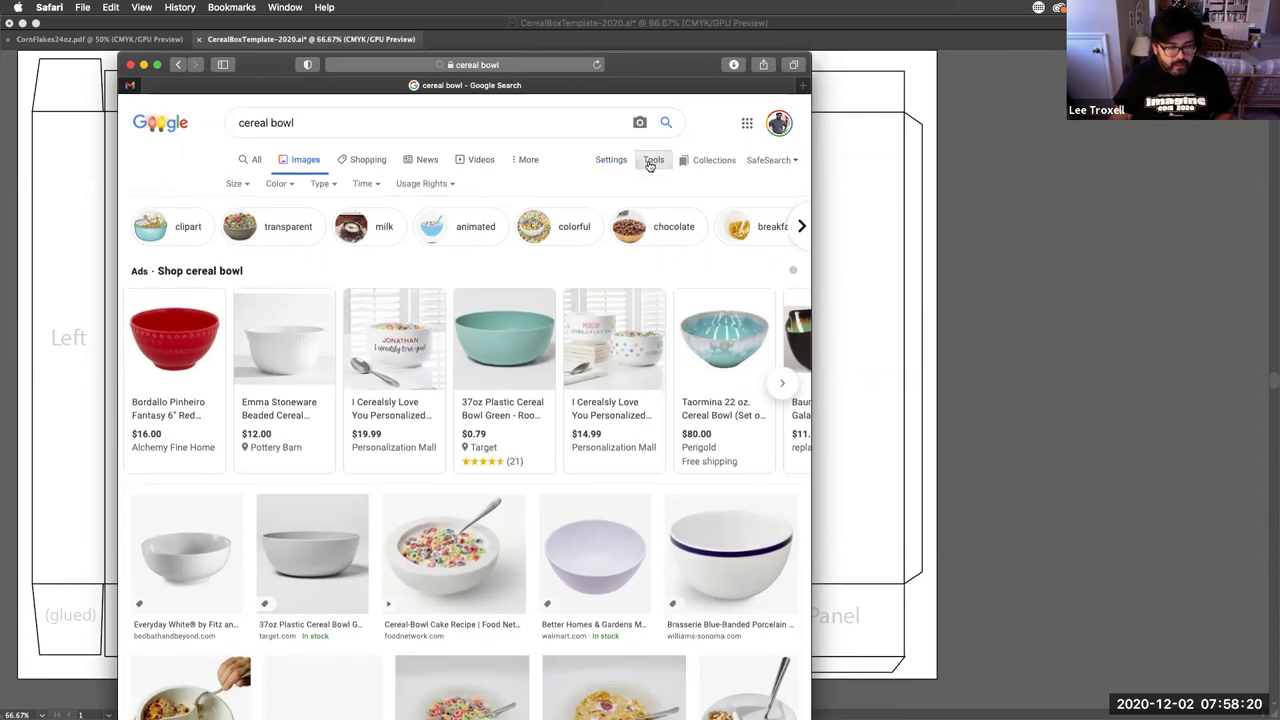
{"action": "left_click", "coordinate": [242, 185]}
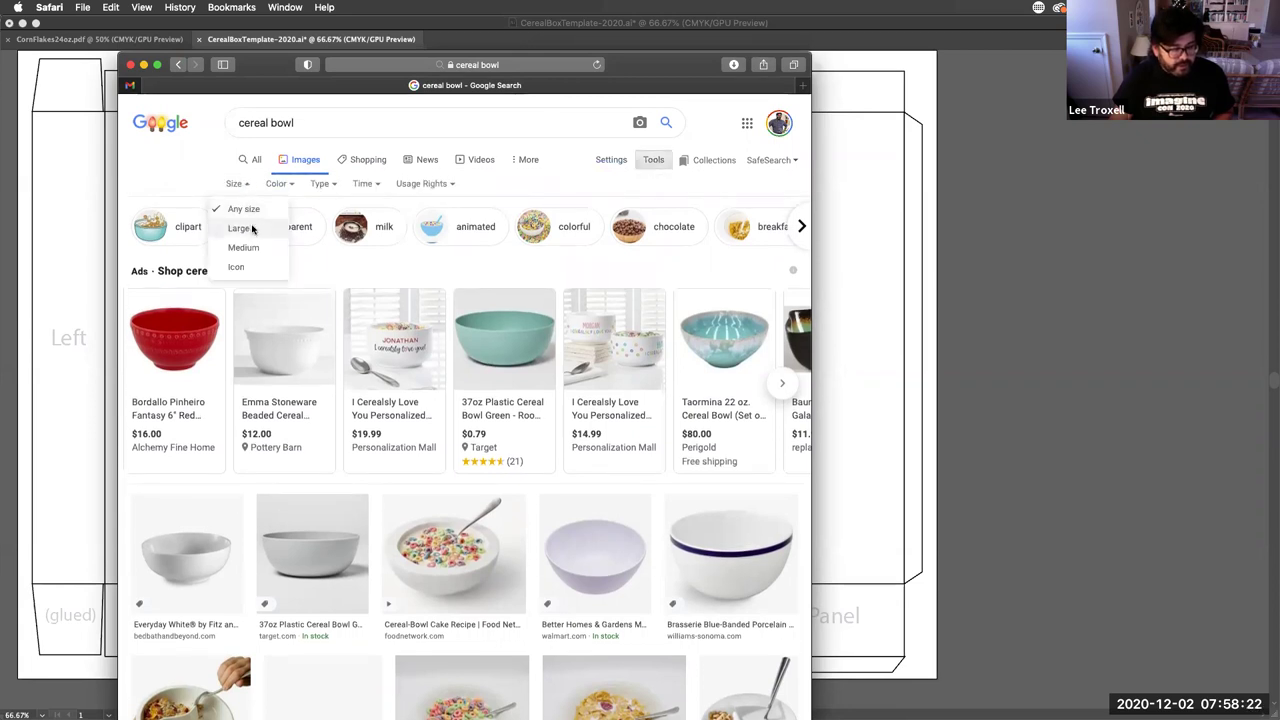
{"action": "left_click", "coordinate": [243, 228]}
Step: Open the Kellogg's Cafe bowl image and the milk-pouring corn flake image in separate tabs and compare their previews
{"action": "scroll", "coordinate": [378, 266], "scroll_direction": "down", "scroll_amount": 5}
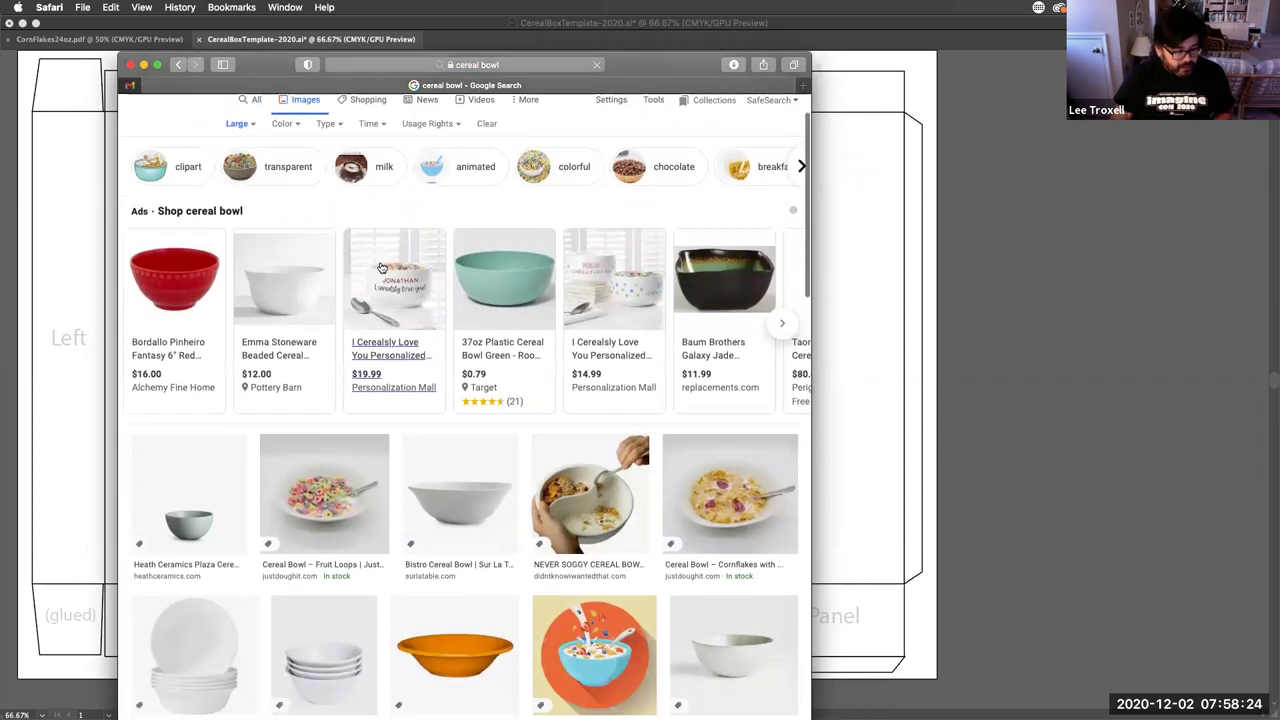
{"action": "scroll", "coordinate": [383, 266], "scroll_direction": "down", "scroll_amount": 4}
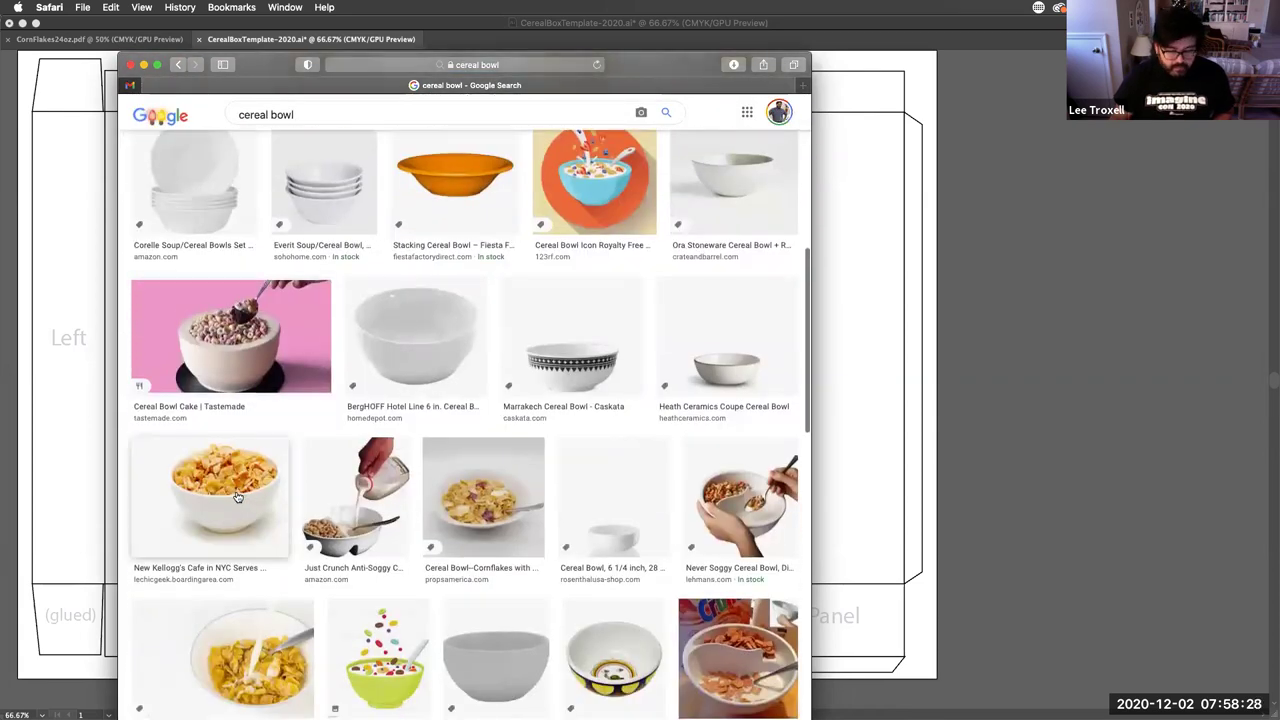
{"action": "scroll", "coordinate": [242, 498], "scroll_direction": "down", "scroll_amount": 1}
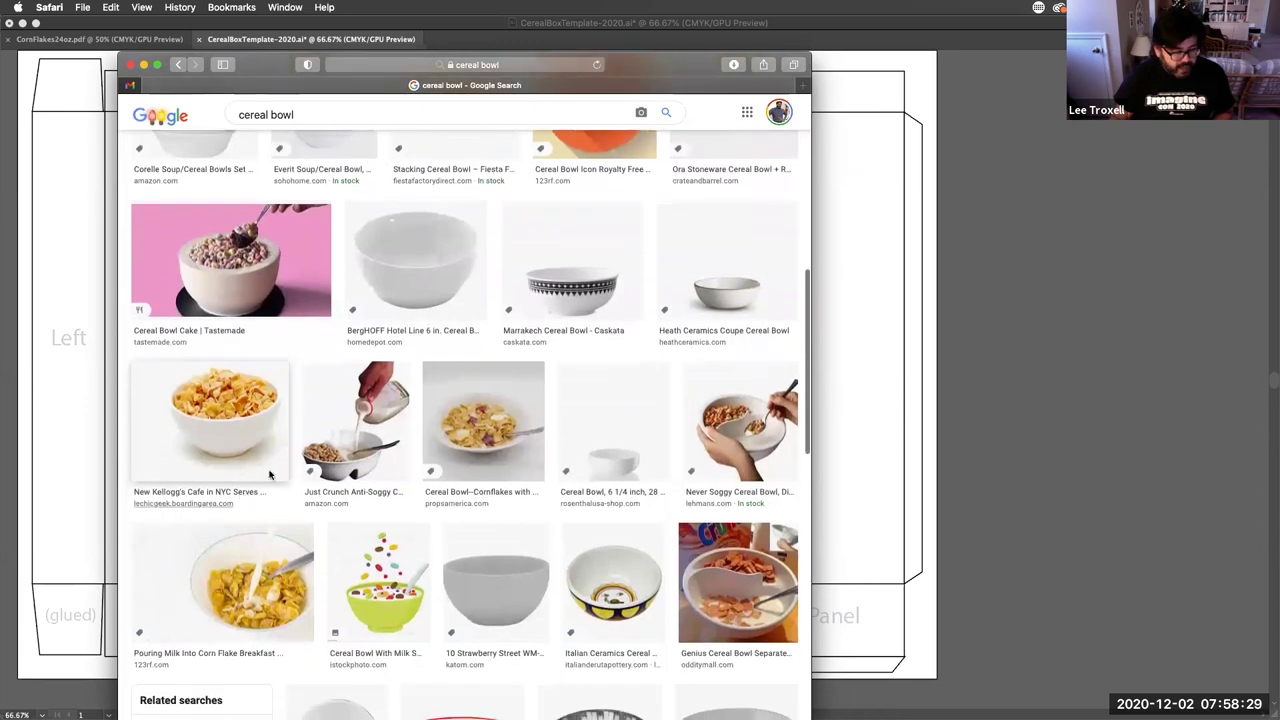
{"action": "left_click", "coordinate": [249, 415], "text": "super"}
{"action": "left_click", "coordinate": [222, 582], "text": "super"}
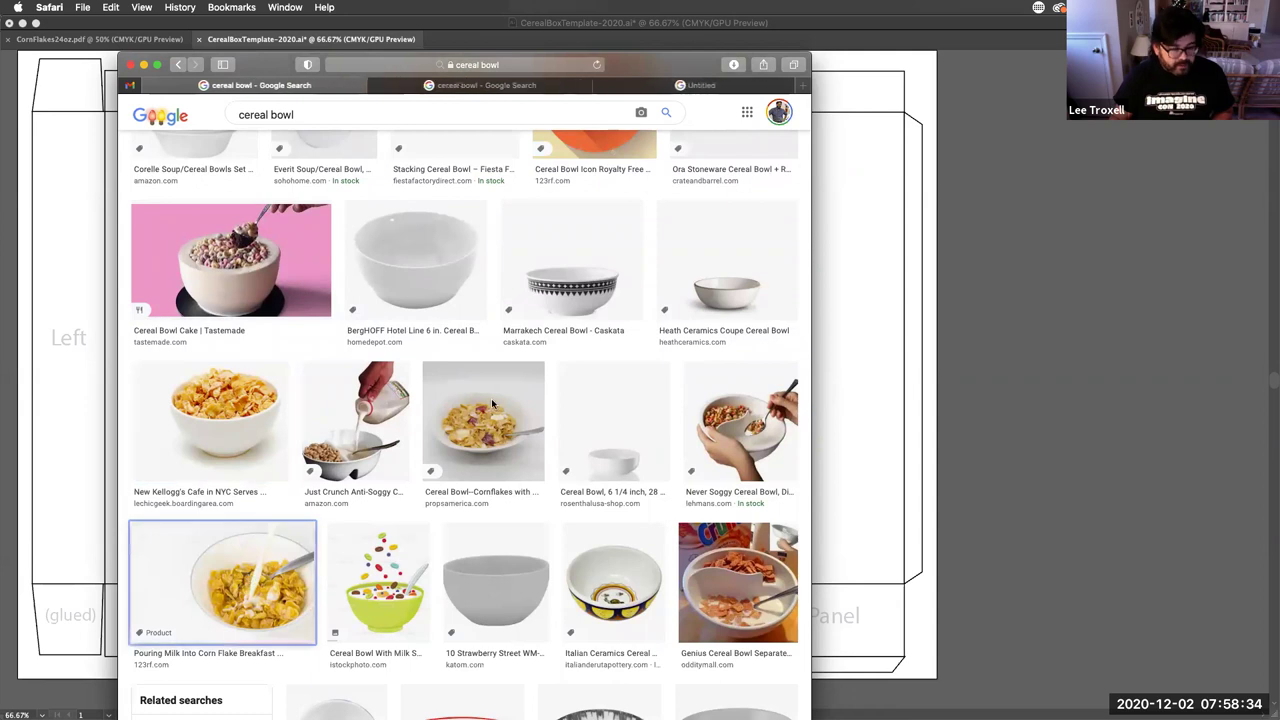
{"action": "left_click", "coordinate": [674, 86]}
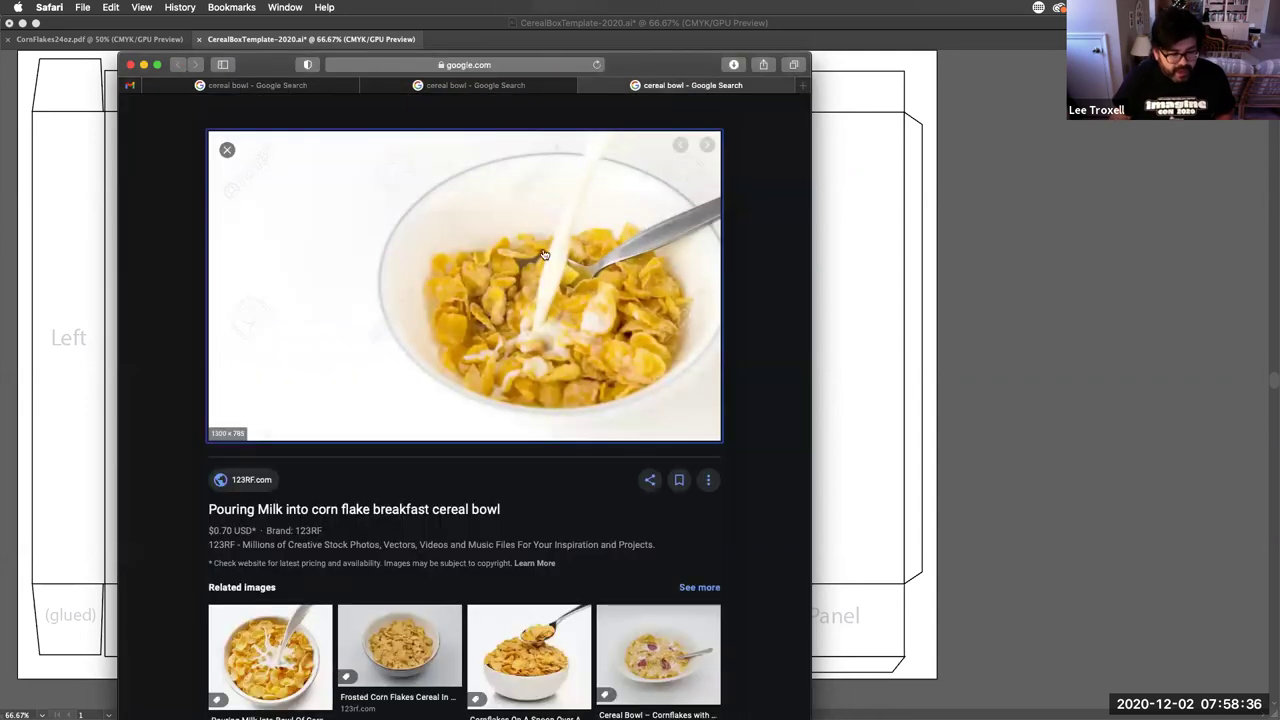
{"action": "left_click", "coordinate": [500, 87]}
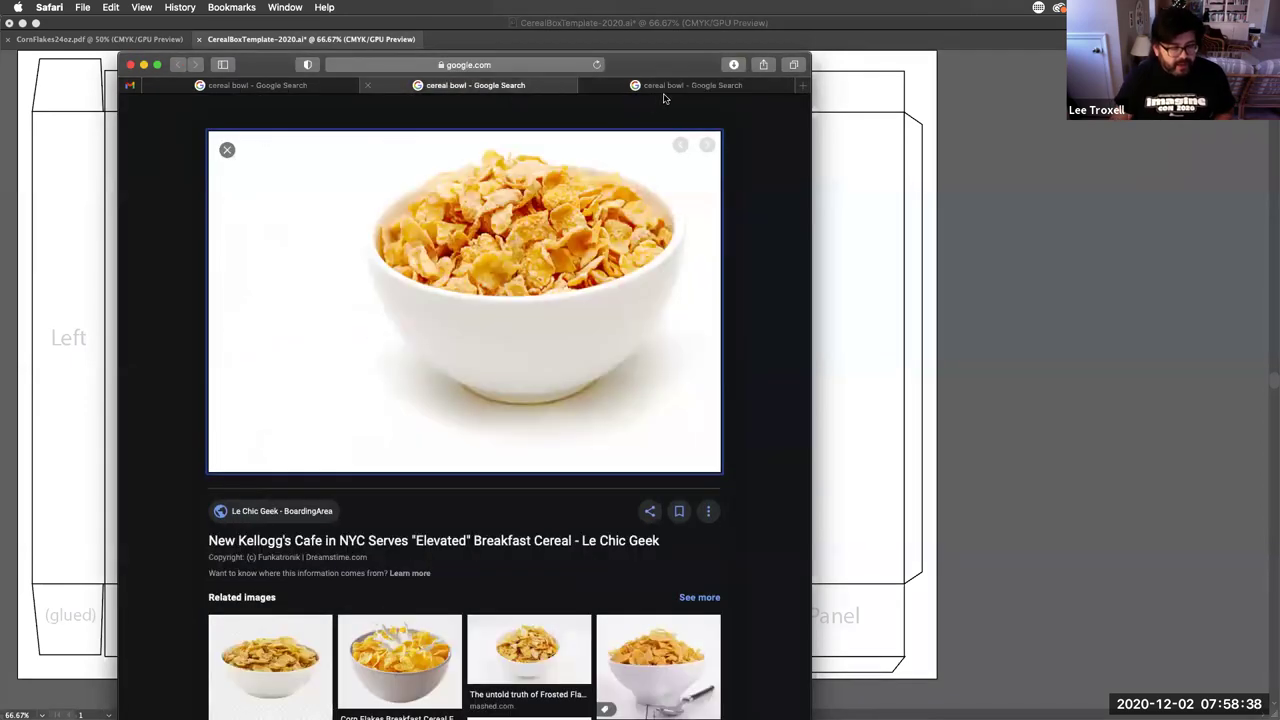
{"action": "left_click", "coordinate": [666, 86]}
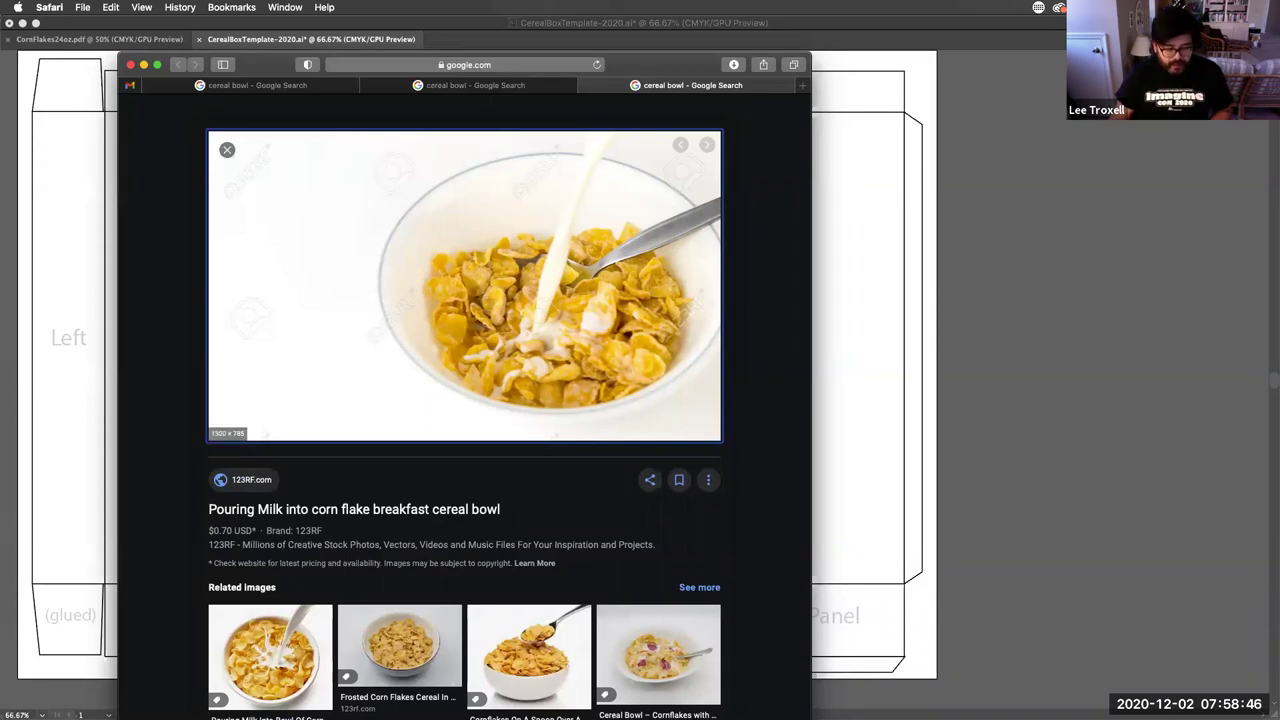
Step: Open the milk-pouring corn flake image and the Kellogg's Cafe bowl image from the browser in Adobe Photoshop
{"action": "left_click_drag", "start_coordinate": [530, 330], "coordinate": [707, 705]}
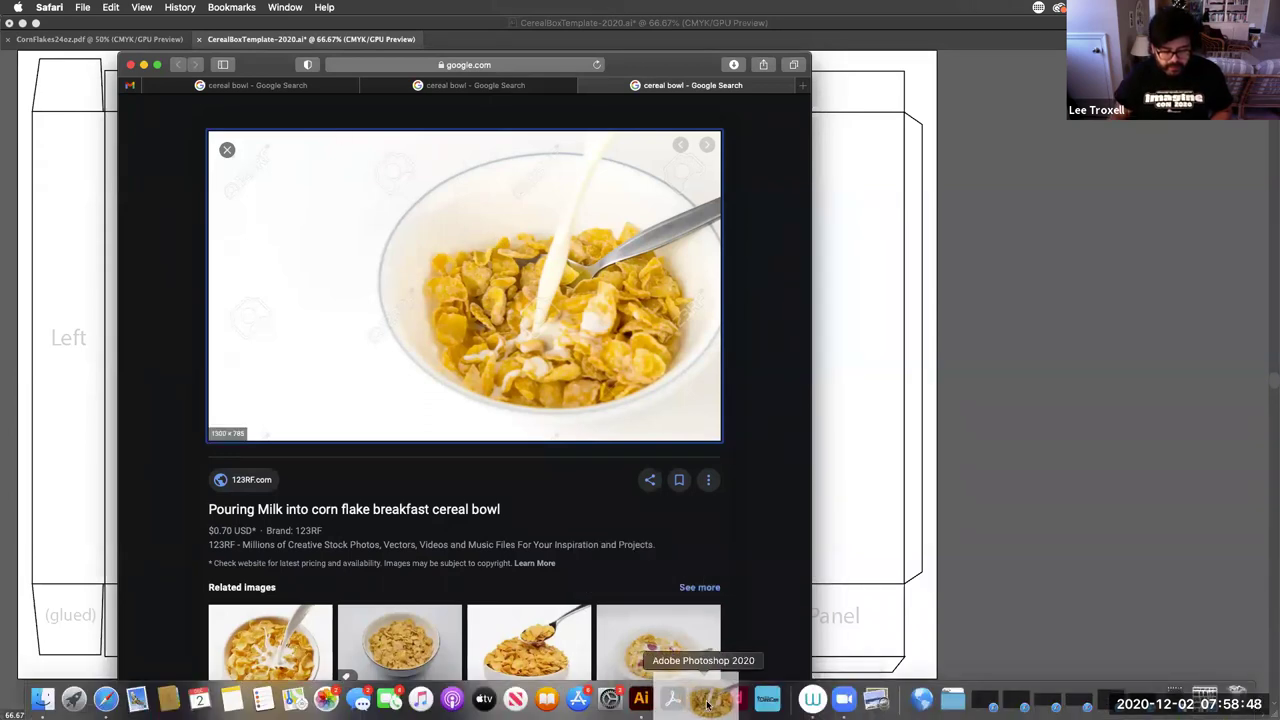
{"action": "left_click", "coordinate": [707, 705]}
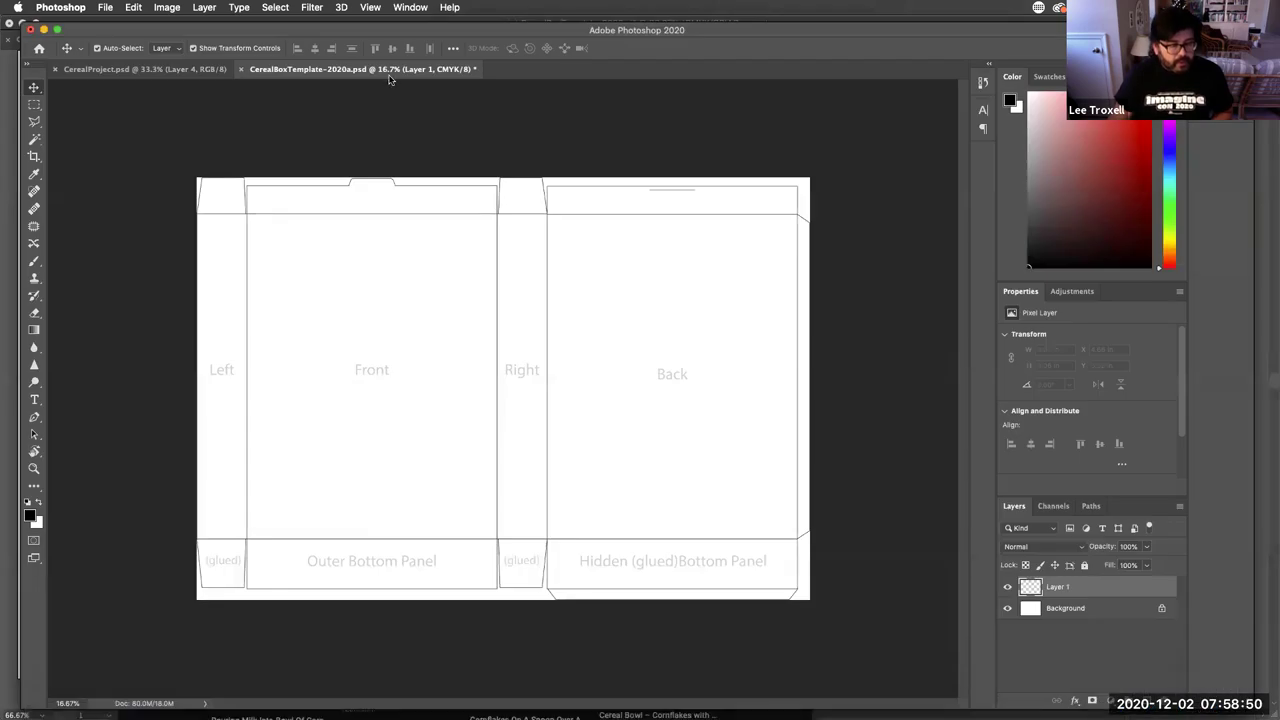
{"action": "key", "text": "super+Tab"}
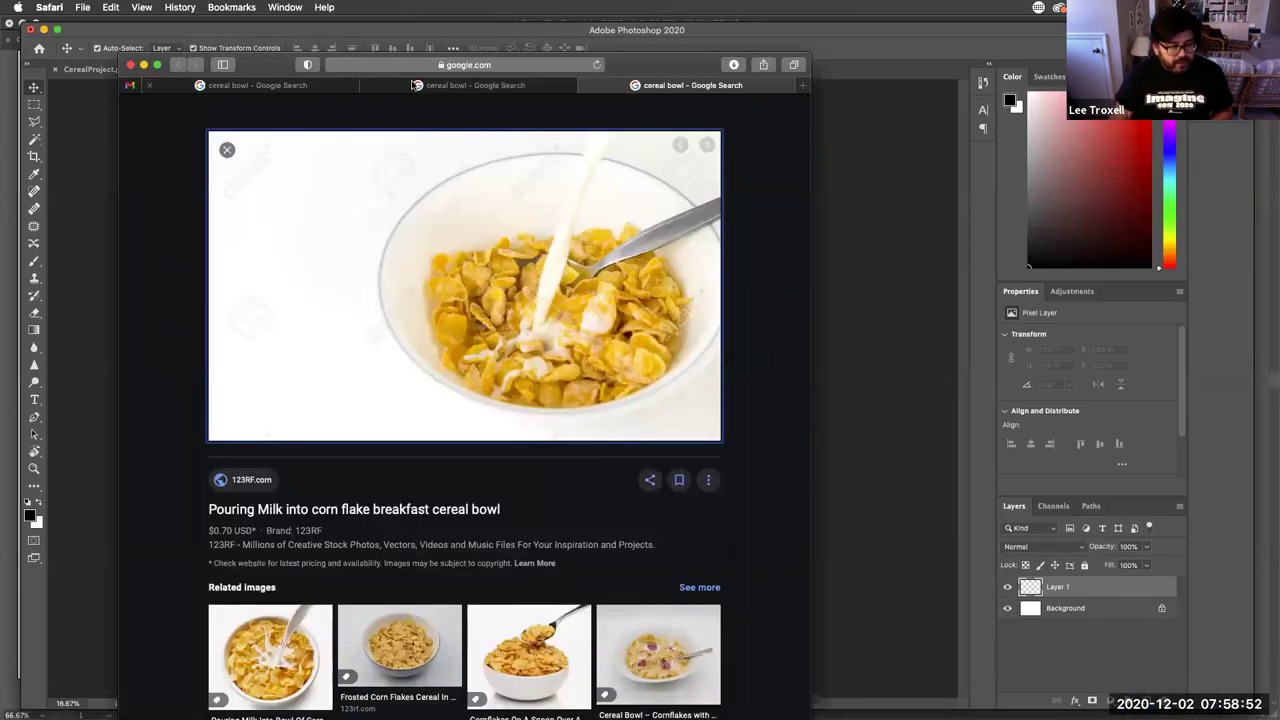
{"action": "left_click", "coordinate": [466, 85]}
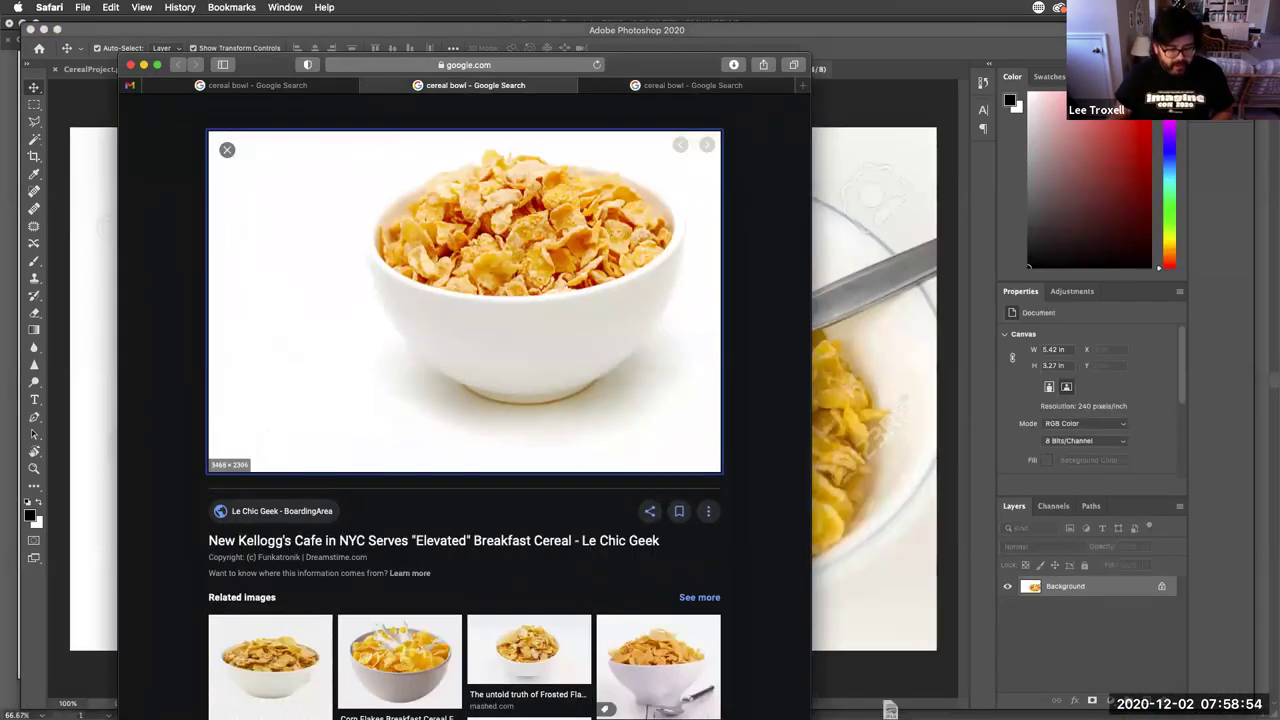
{"action": "left_click", "coordinate": [704, 698]}
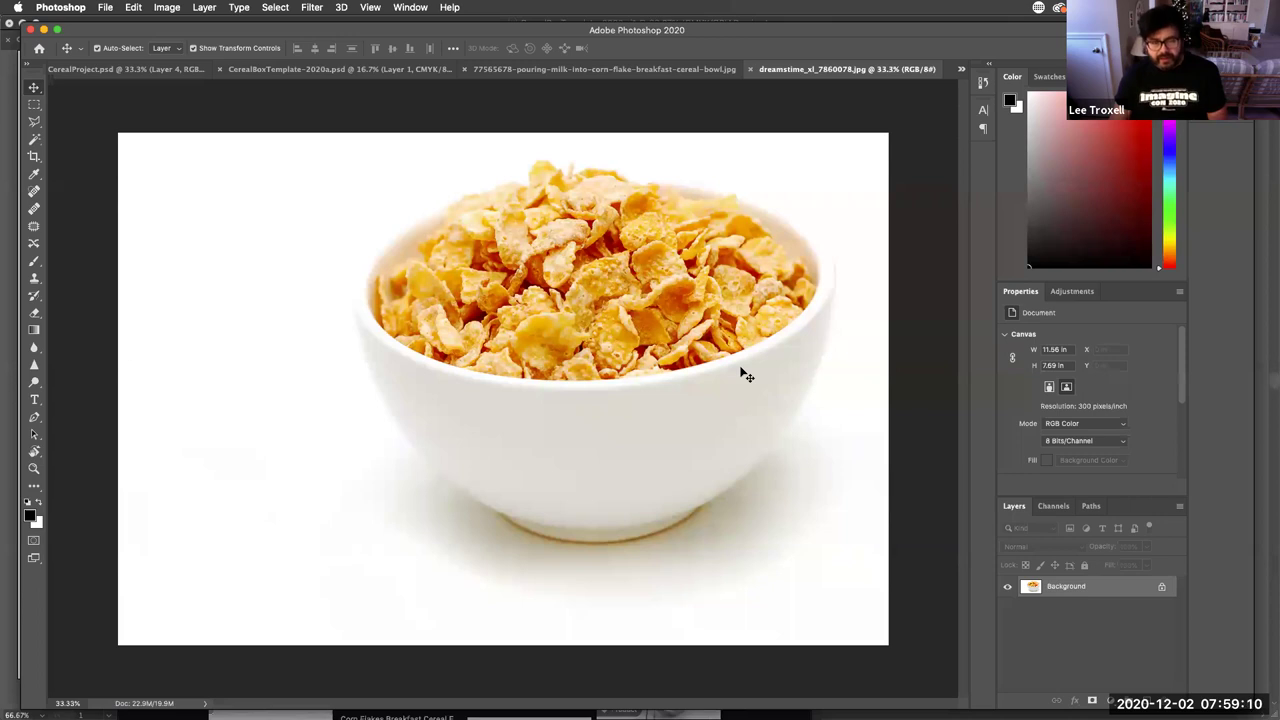
Step: Convert the bowl image's Background into regular layer Layer 0 and set the Polygonal Lasso feather to 0 px
{"action": "double_click", "coordinate": [1094, 588]}
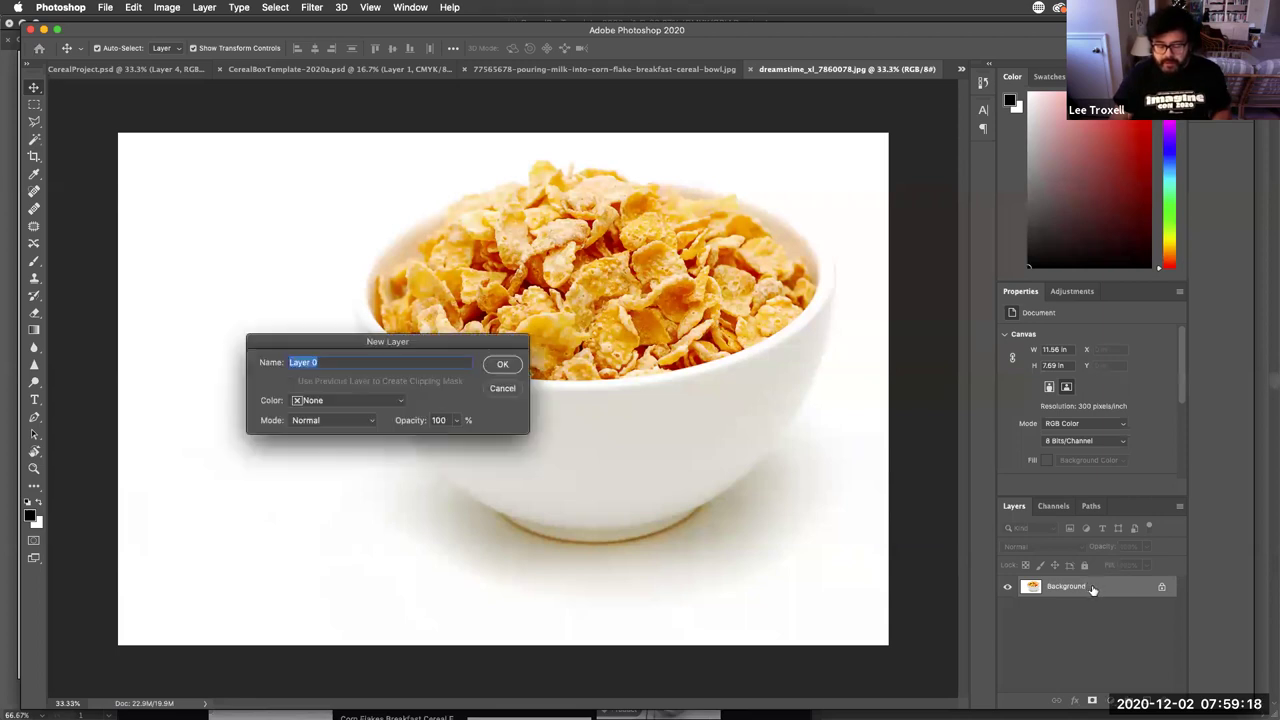
{"action": "left_click", "coordinate": [502, 366]}
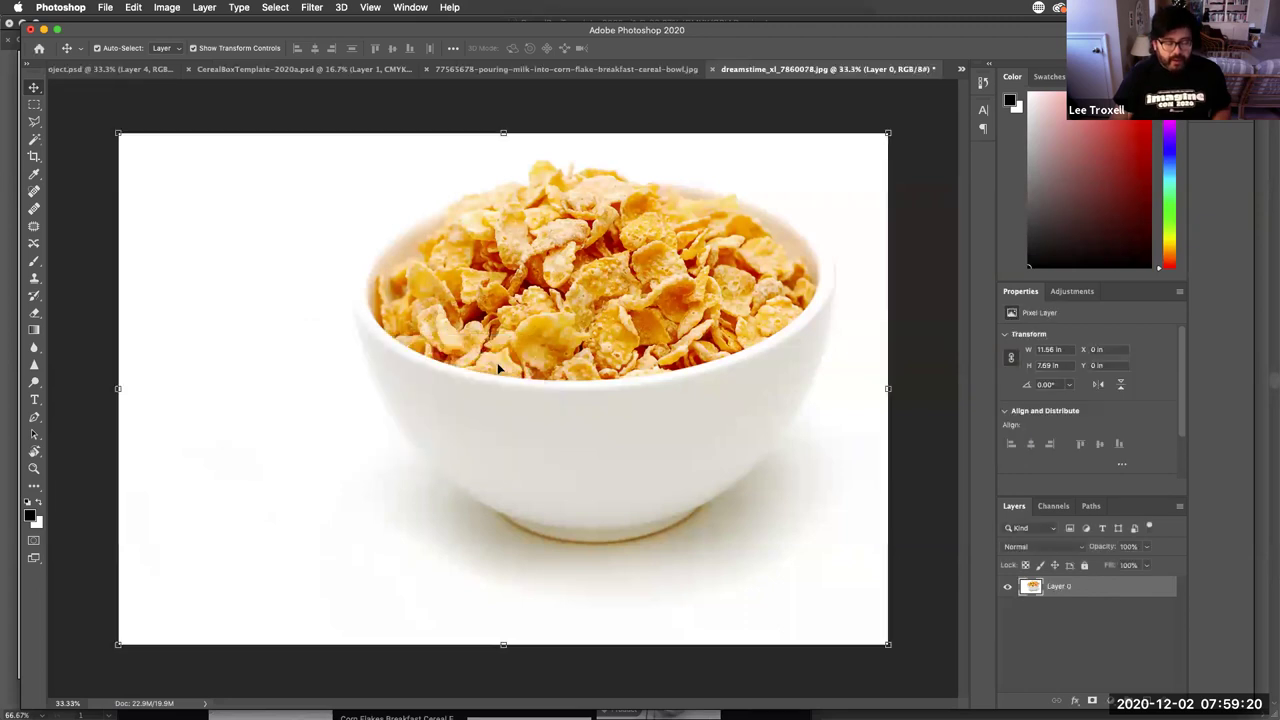
{"action": "left_click", "coordinate": [35, 123]}
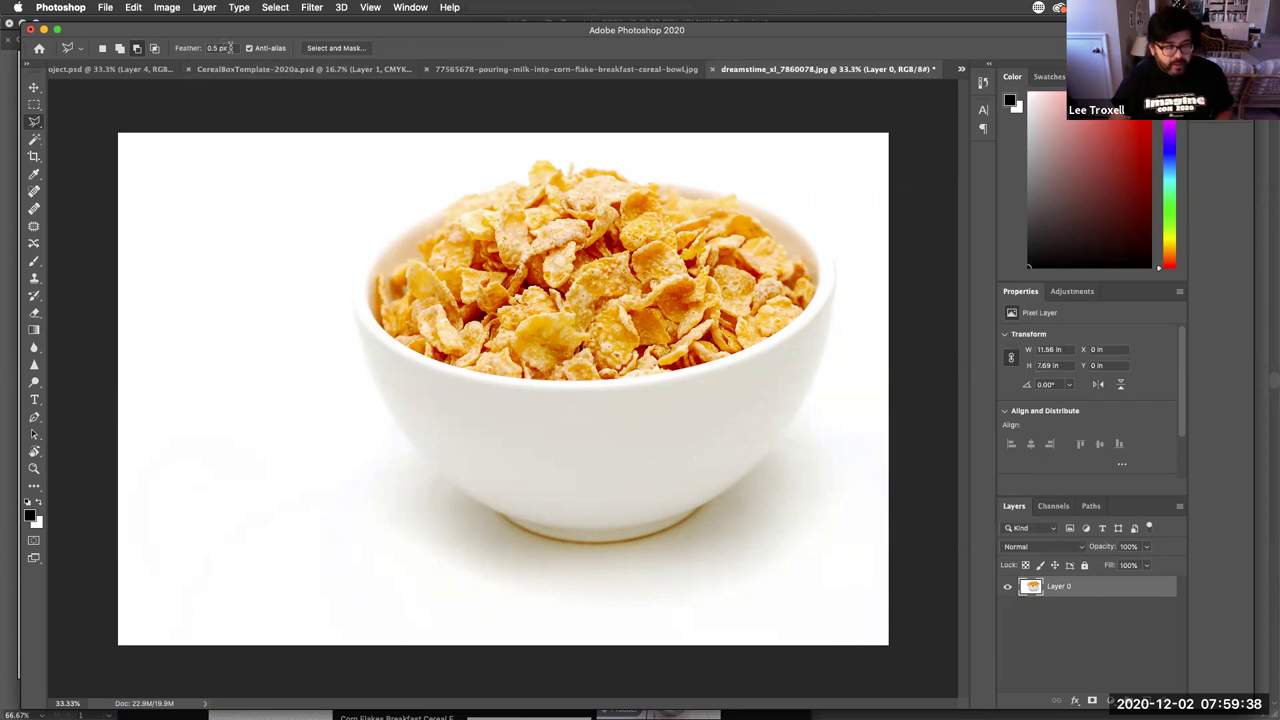
{"action": "left_click", "coordinate": [179, 48]}
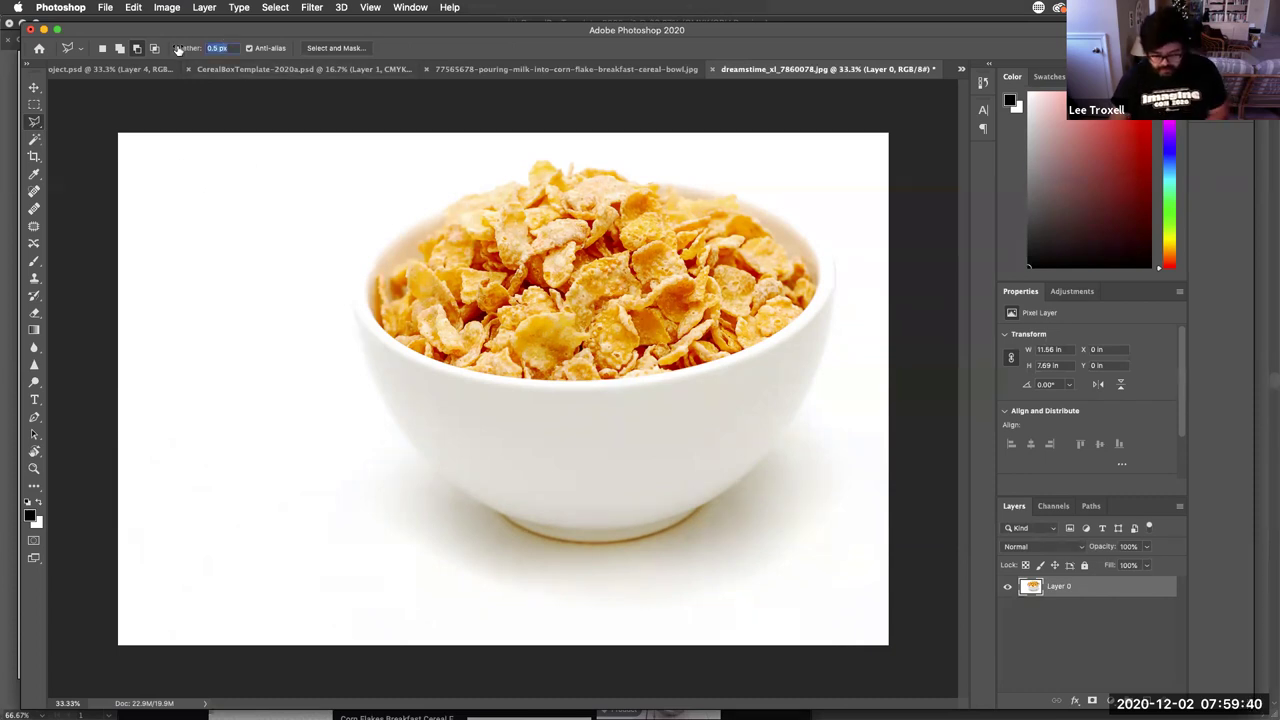
{"action": "type", "text": "0"}
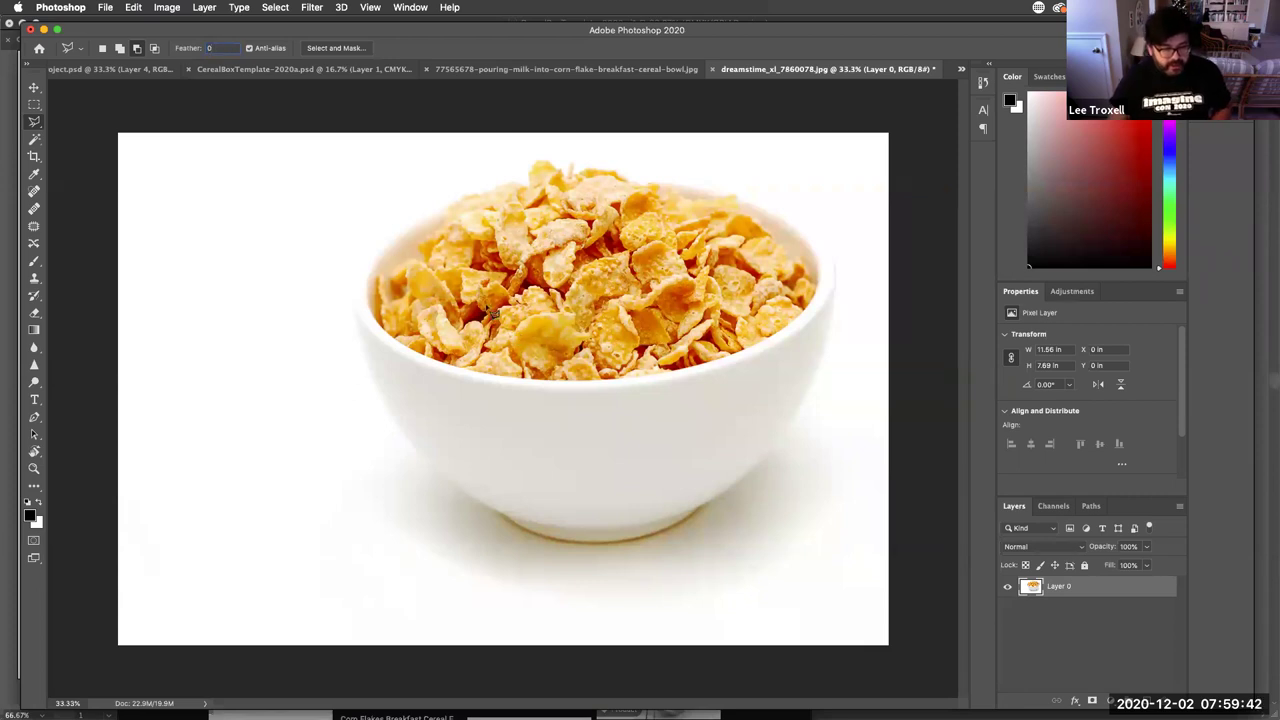
Step: Delete a triangular lasso selection from the middle of the corn flakes and inspect the cut edge up close
{"action": "mouse_move", "coordinate": [507, 318]}
{"action": "left_mouse_down"}
{"action": "mouse_move", "coordinate": [563, 378]}
{"action": "mouse_move", "coordinate": [593, 326]}
{"action": "mouse_move", "coordinate": [509, 318]}
{"action": "left_mouse_up"}
{"action": "key", "text": "Delete"}
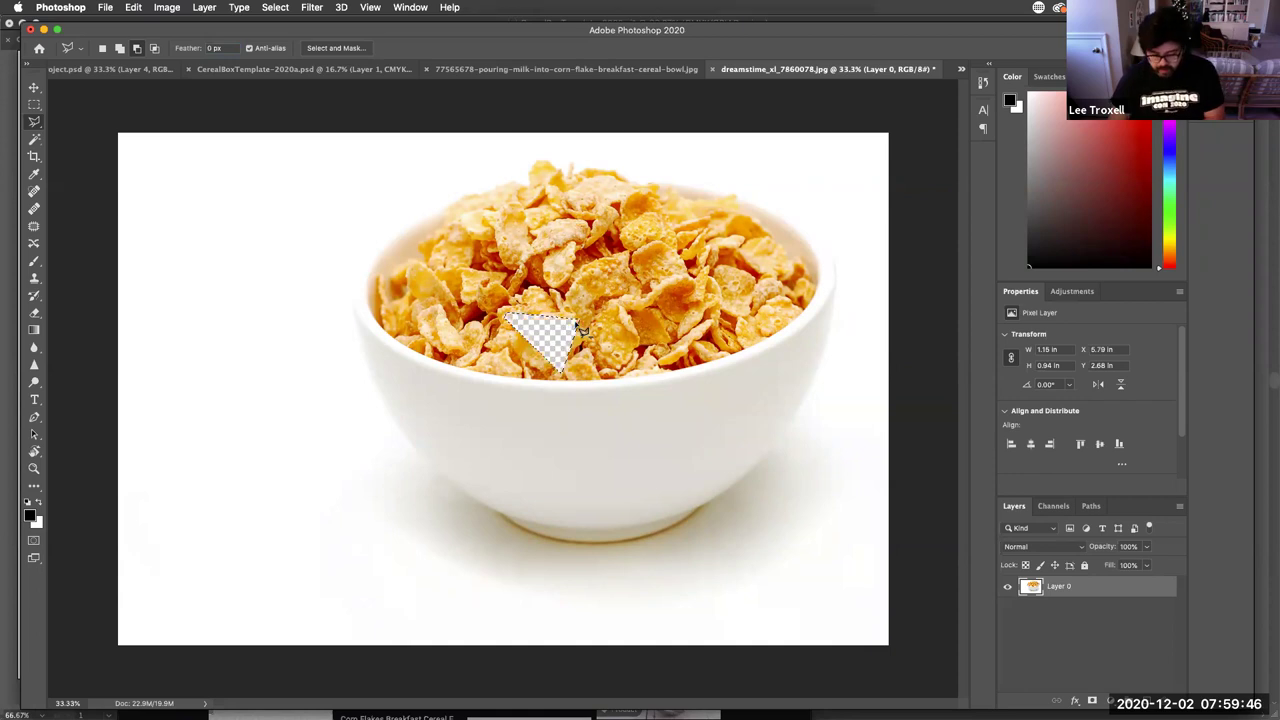
{"action": "key", "text": "super+d"}
{"action": "left_click_drag", "start_coordinate": [496, 290], "coordinate": [592, 342]}
{"action": "scroll", "coordinate": [514, 280], "scroll_direction": "up", "scroll_amount": 5}
{"action": "scroll", "coordinate": [571, 369], "scroll_direction": "down", "scroll_amount": 4}
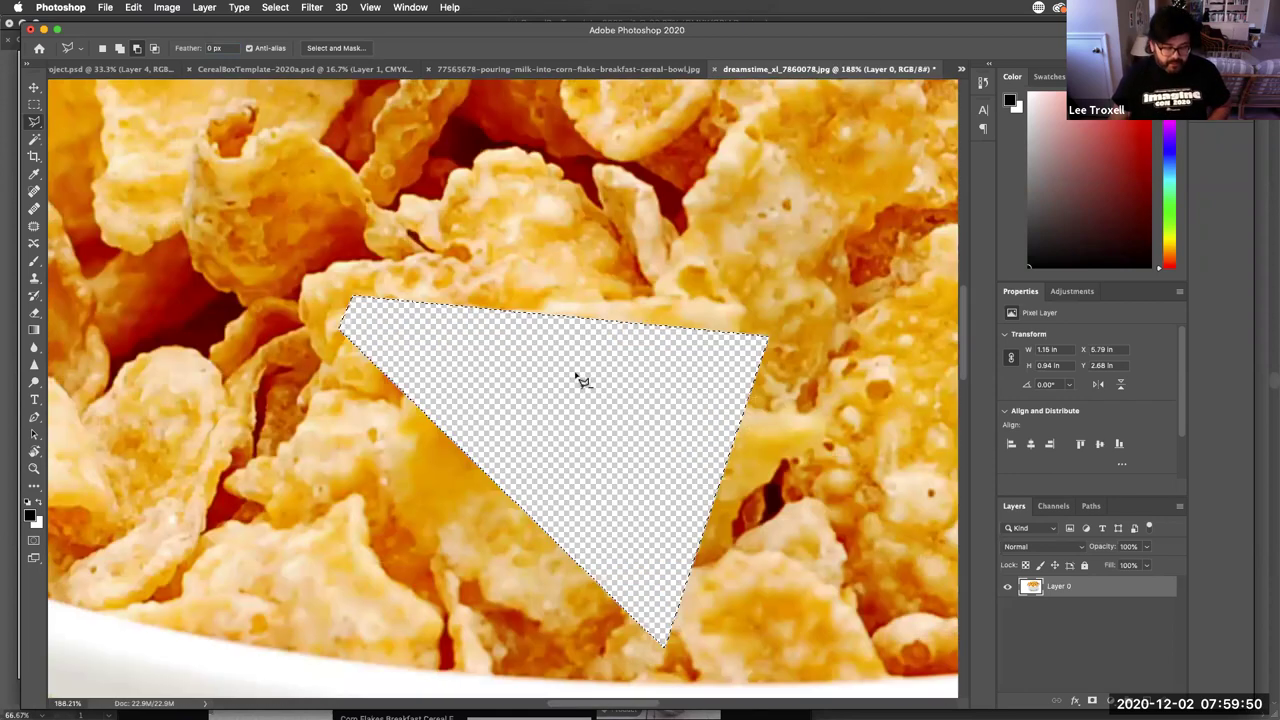
Step: Undo the triangular deletion and clear the selection
{"action": "key", "text": "super+z"}
{"action": "left_click", "coordinate": [267, 150]}
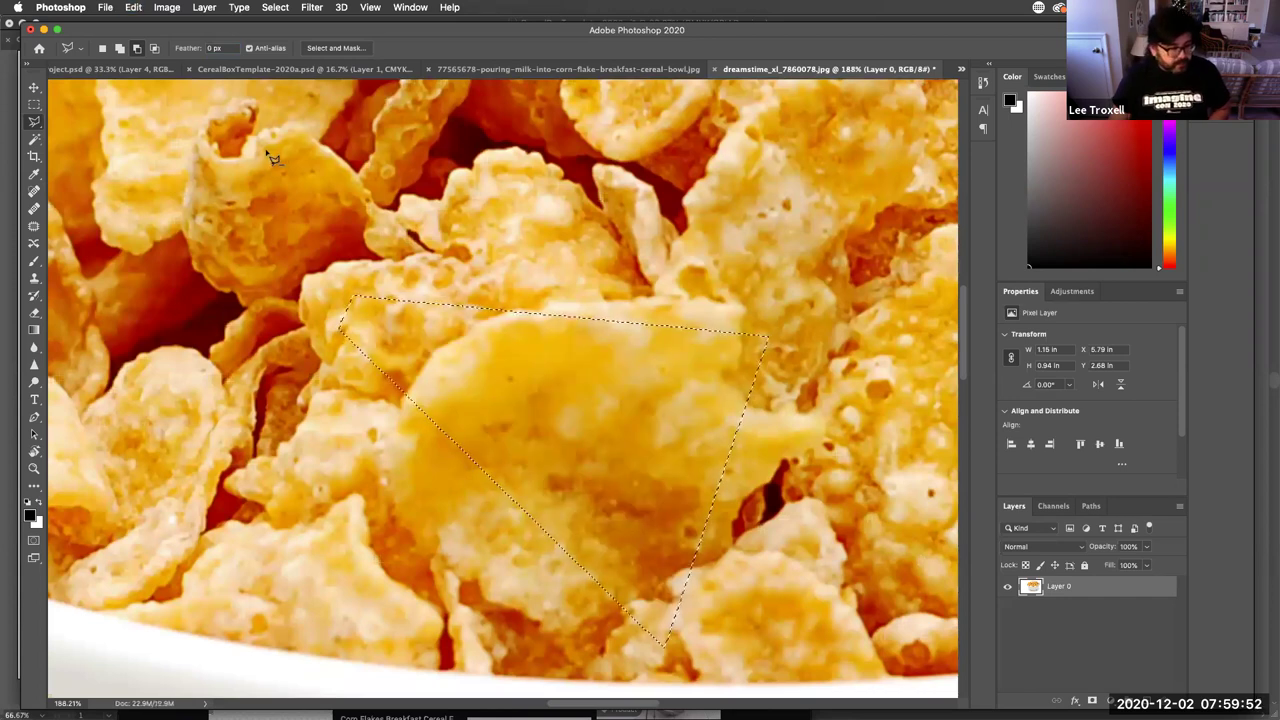
{"action": "key", "text": "Escape"}
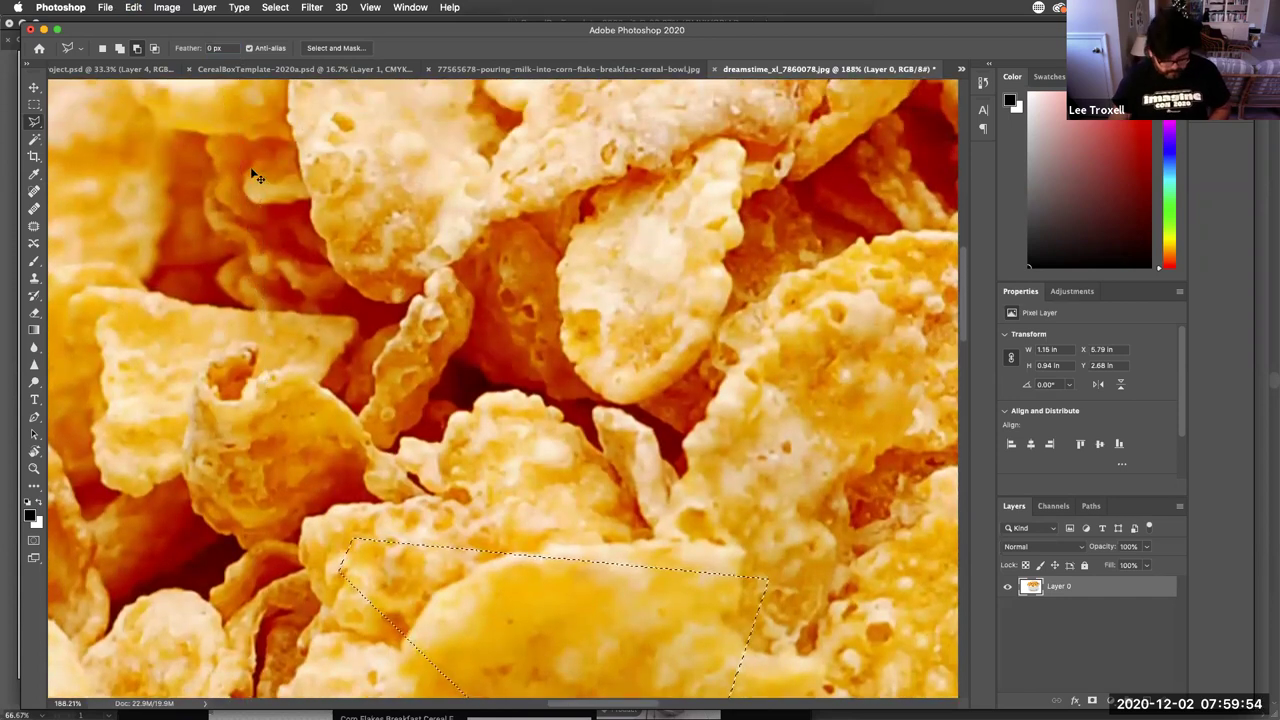
{"action": "key", "text": "super+d"}
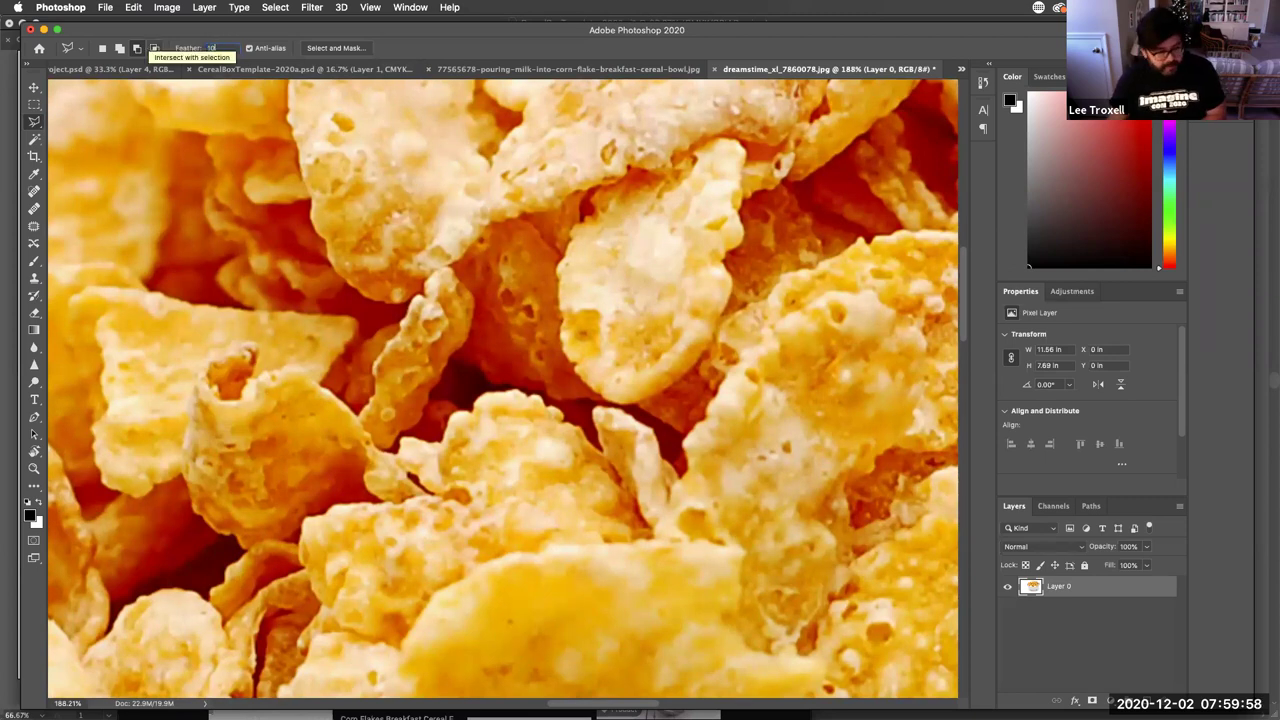
Step: Try deleting a triangular corn flake area selected with a 10 px lasso feather, and undo the deletion
{"action": "key", "text": "Return"}
{"action": "left_click", "coordinate": [318, 190]}
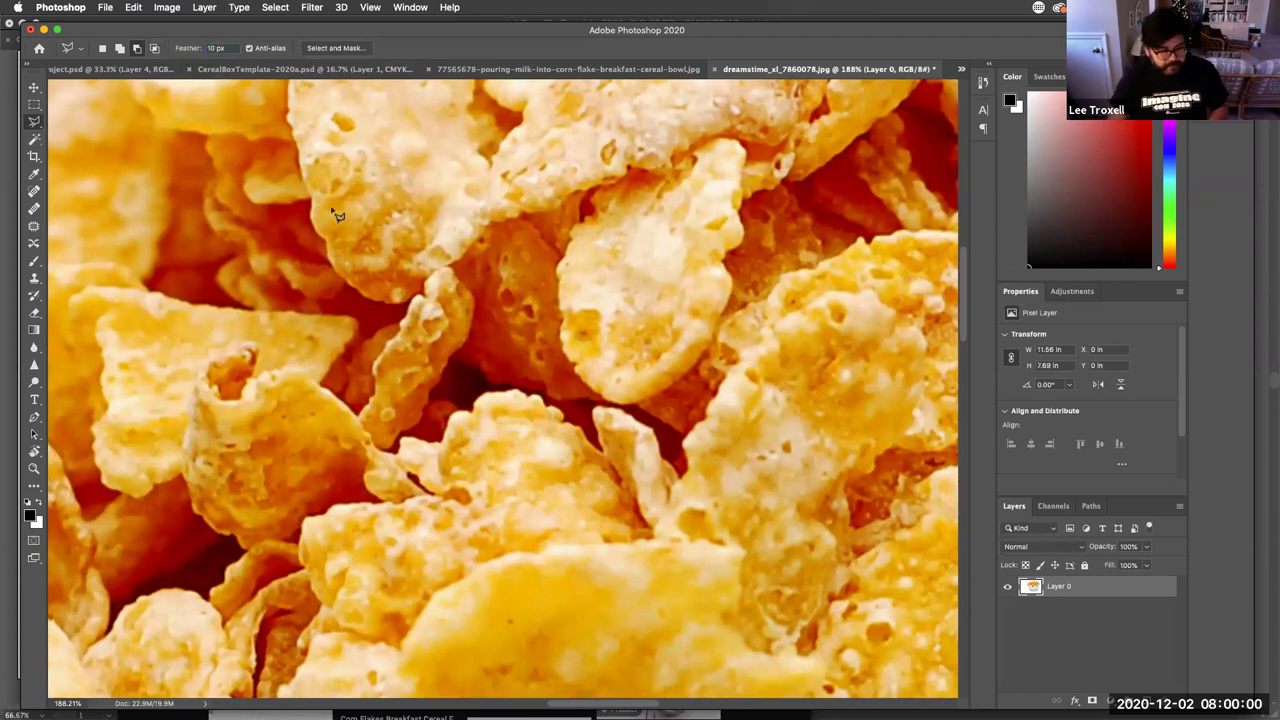
{"action": "left_click", "coordinate": [578, 482]}
{"action": "left_click", "coordinate": [700, 222]}
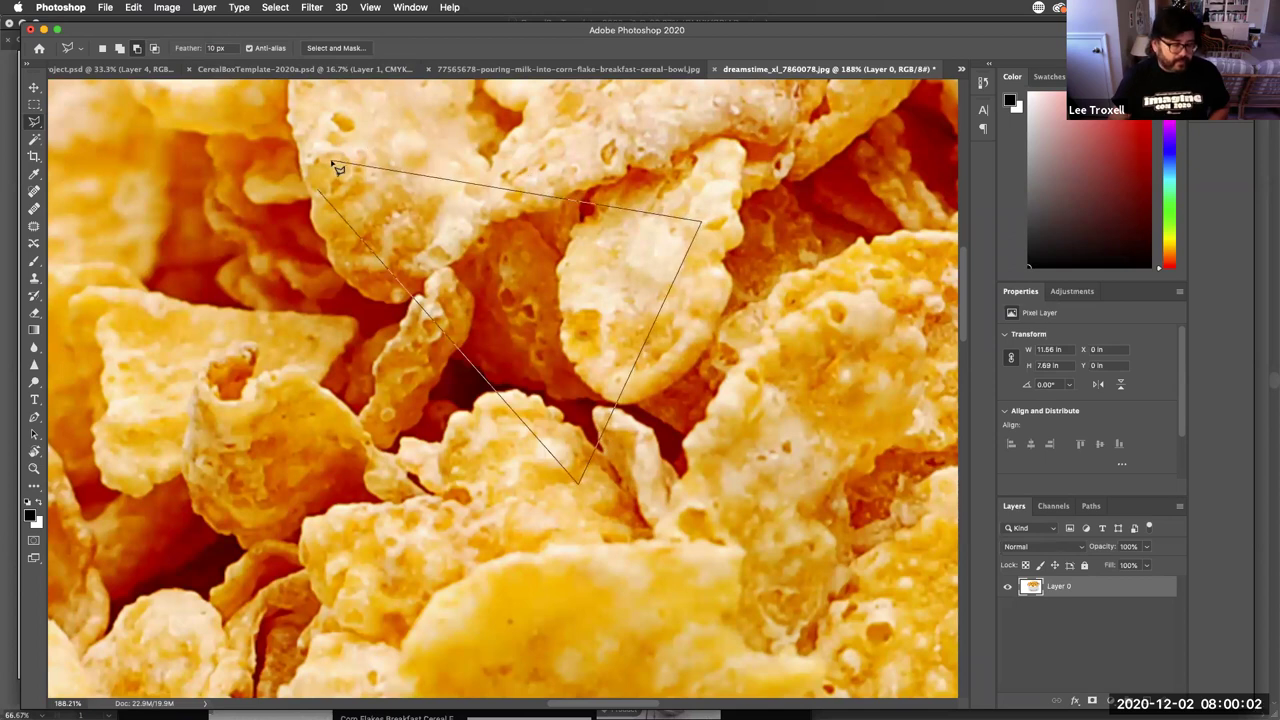
{"action": "left_click", "coordinate": [335, 165]}
{"action": "key", "text": "Delete"}
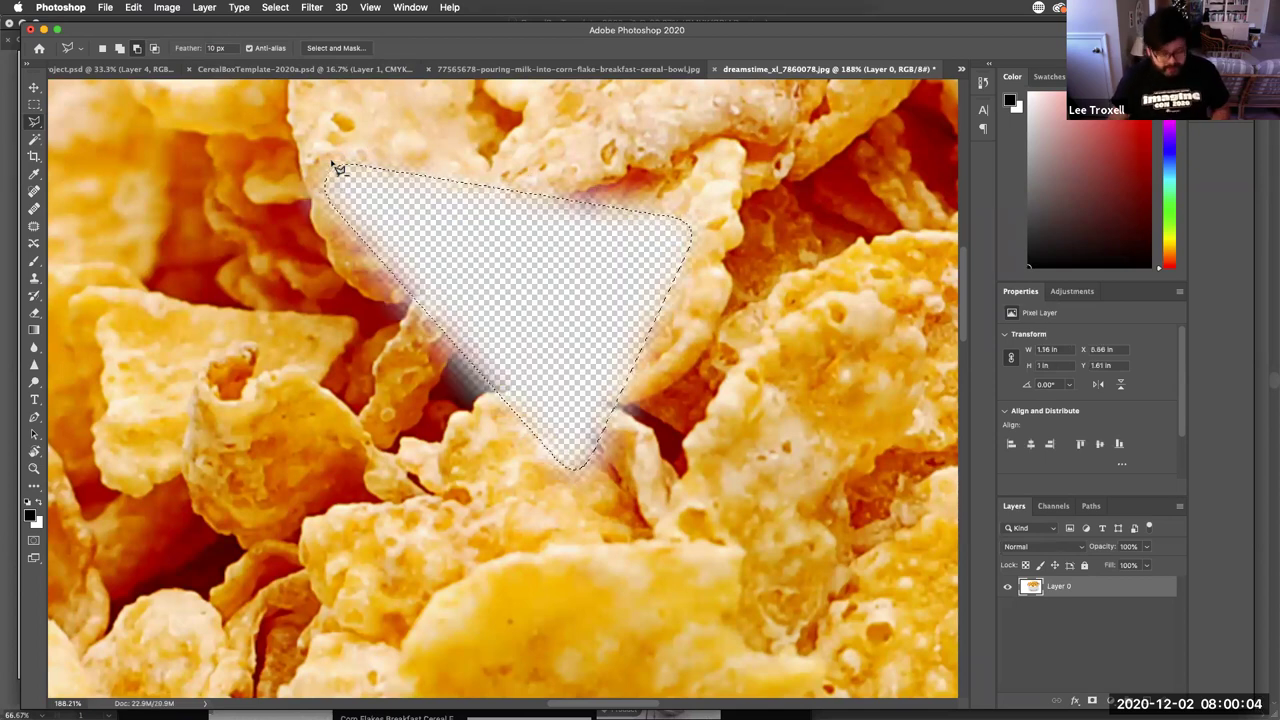
{"action": "key", "text": "super+z"}
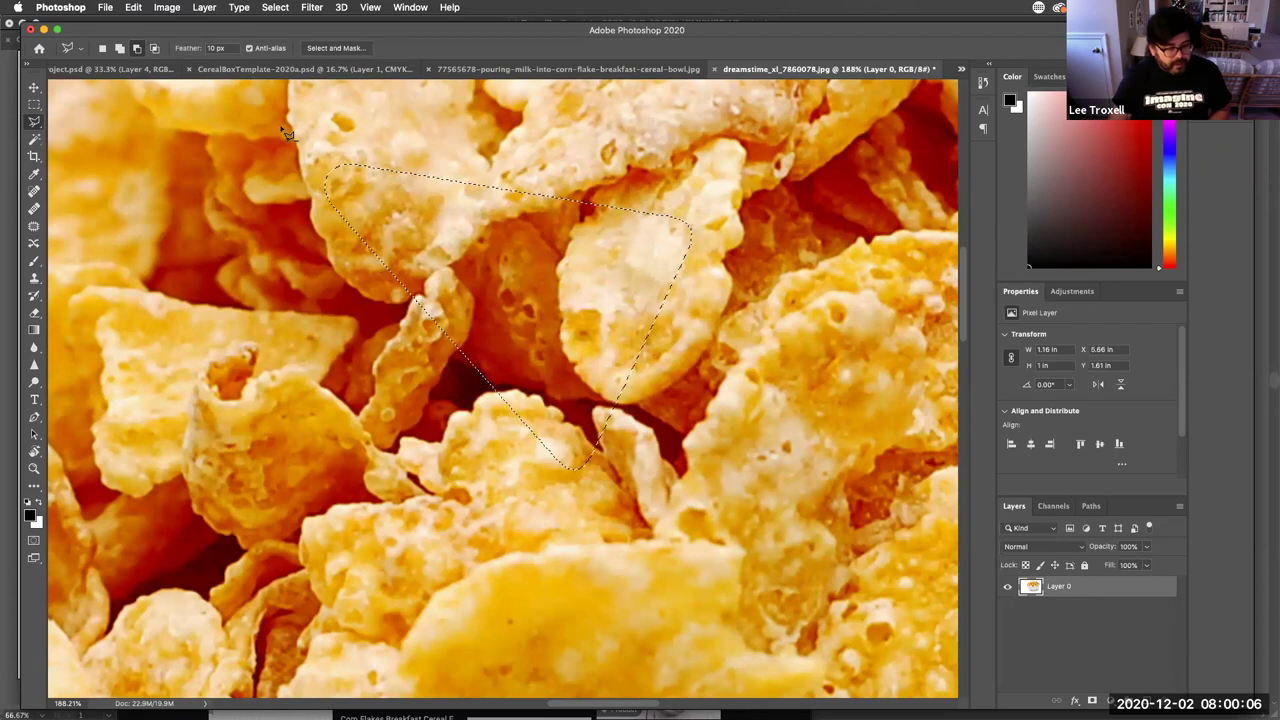
Step: Set the Polygonal Lasso feather to 1 px
{"action": "left_click", "coordinate": [222, 47]}
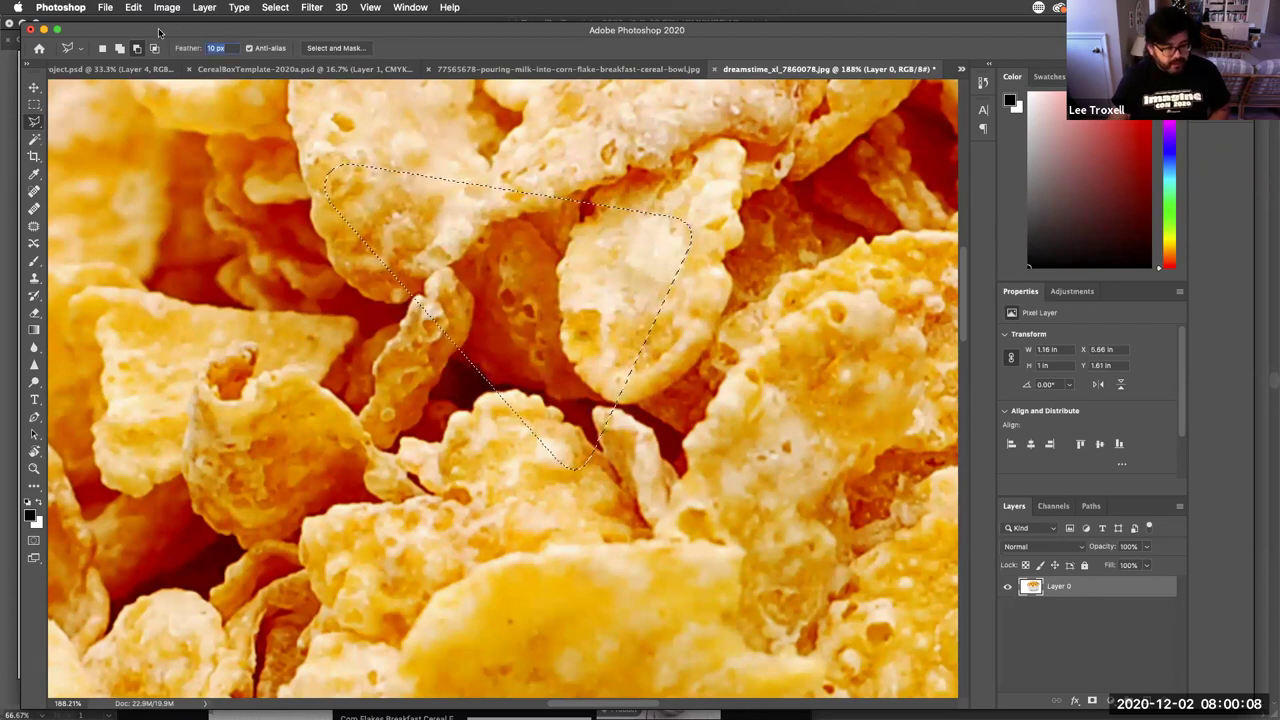
{"action": "type", "text": "1"}
{"action": "key", "text": "Return"}
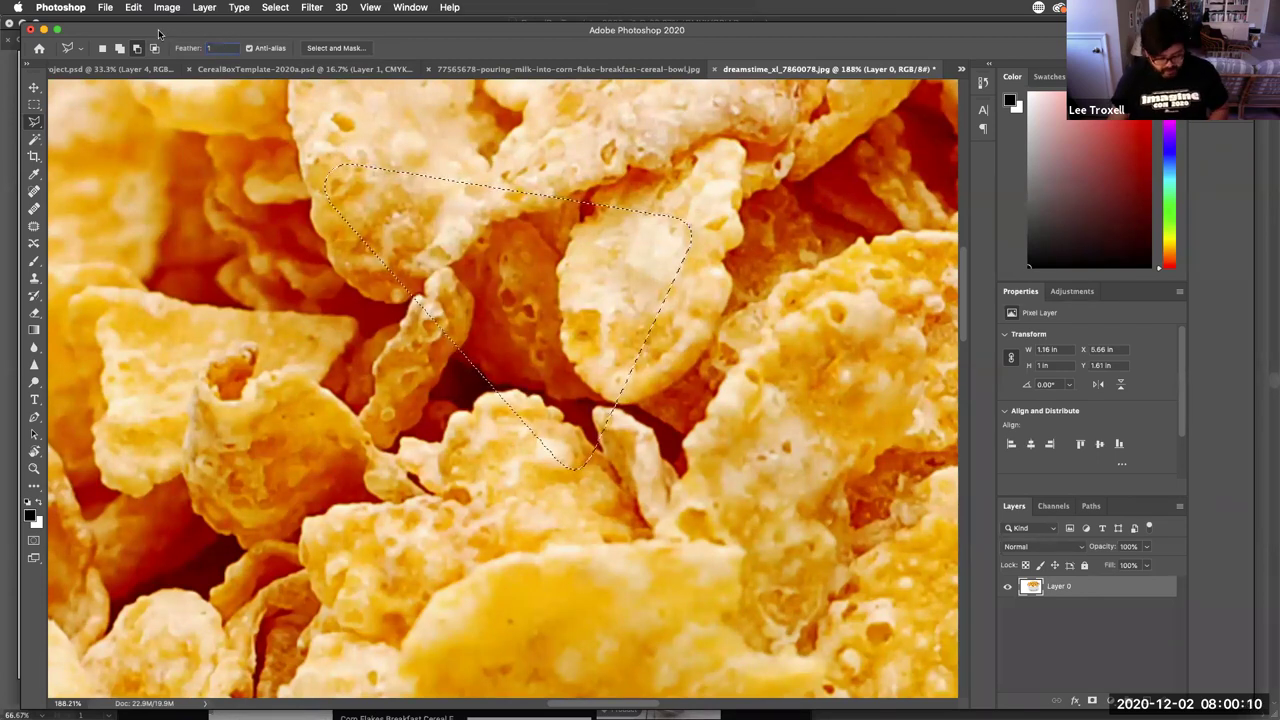
{"action": "left_click", "coordinate": [187, 180]}
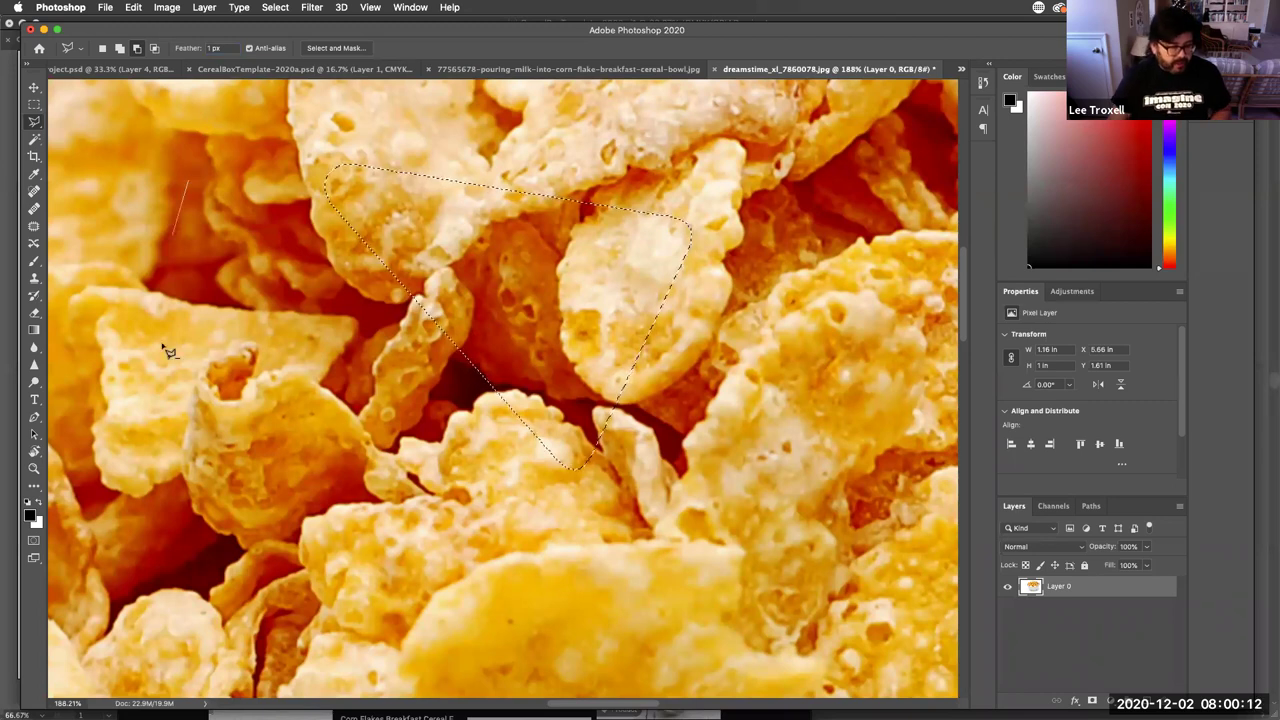
{"action": "left_click", "coordinate": [163, 421]}
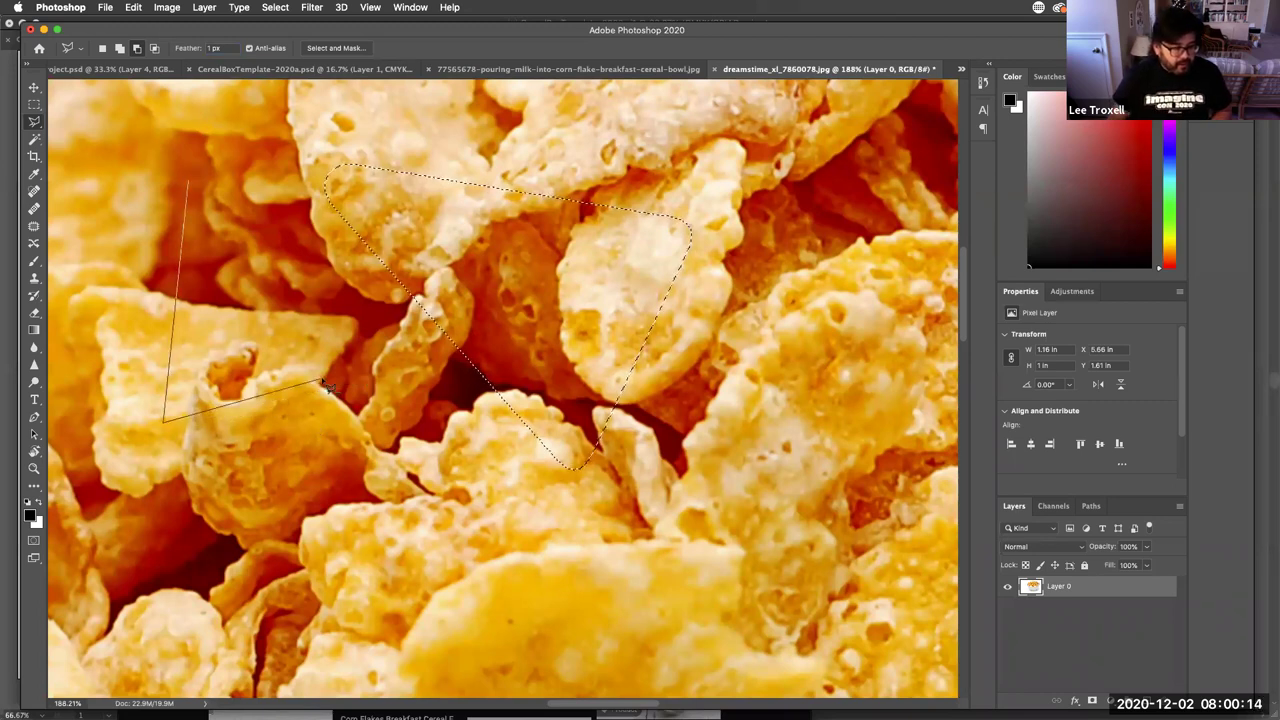
{"action": "key", "text": "Escape"}
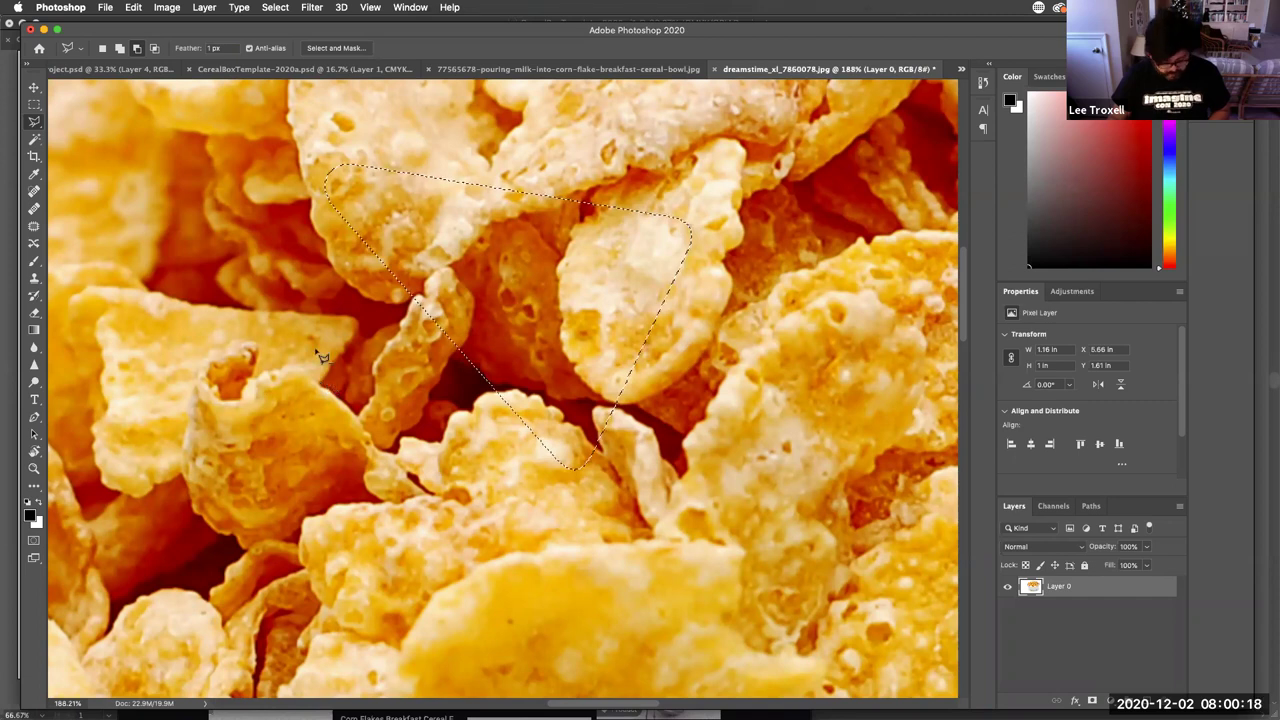
Step: Cancel the stray lasso start and clear the triangular selection over the corn flakes
{"action": "left_click", "coordinate": [322, 358]}
{"action": "scroll", "coordinate": [330, 210], "scroll_direction": "up", "scroll_amount": 10}
{"action": "key", "text": "Escape"}
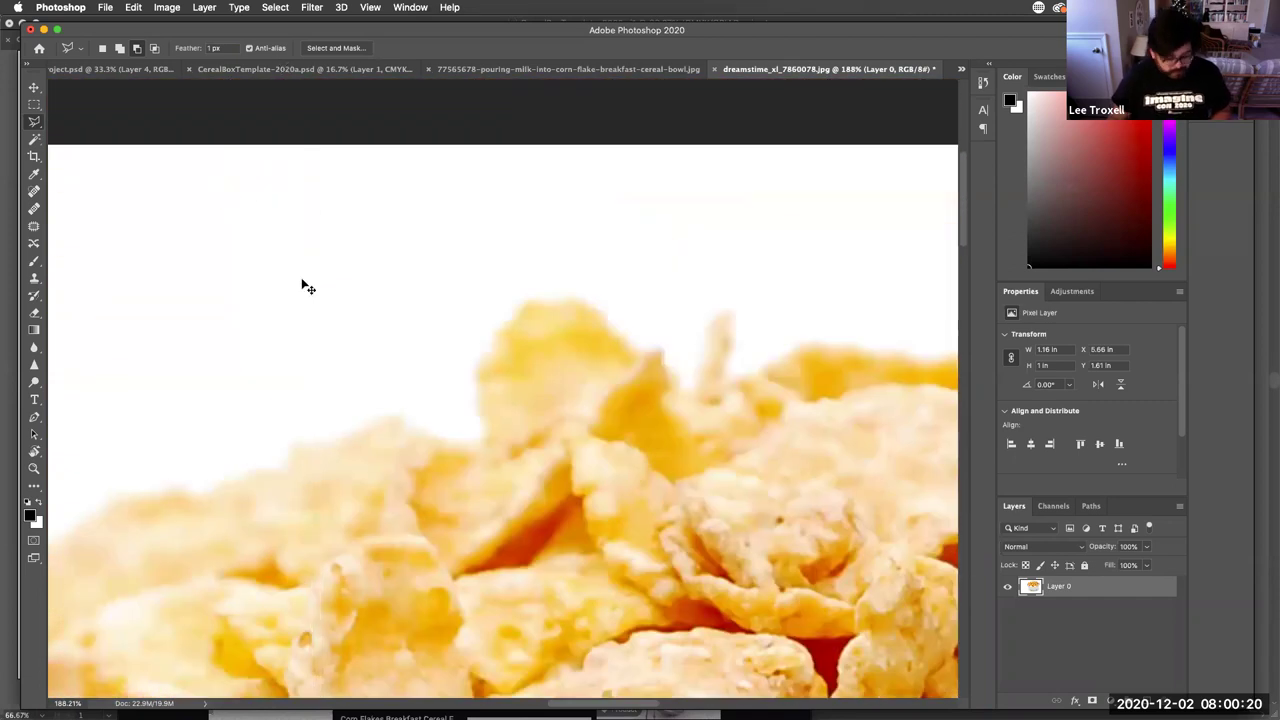
{"action": "key", "text": "super+d"}
{"action": "scroll", "coordinate": [305, 284], "scroll_direction": "down", "scroll_amount": 6}
{"action": "scroll", "coordinate": [372, 393], "scroll_direction": "down", "scroll_amount": 5}
Step: Try deleting a triangular corn flake area selected with the 1 px lasso feather, undo the deletion and clear the selection
{"action": "left_click", "coordinate": [403, 456]}
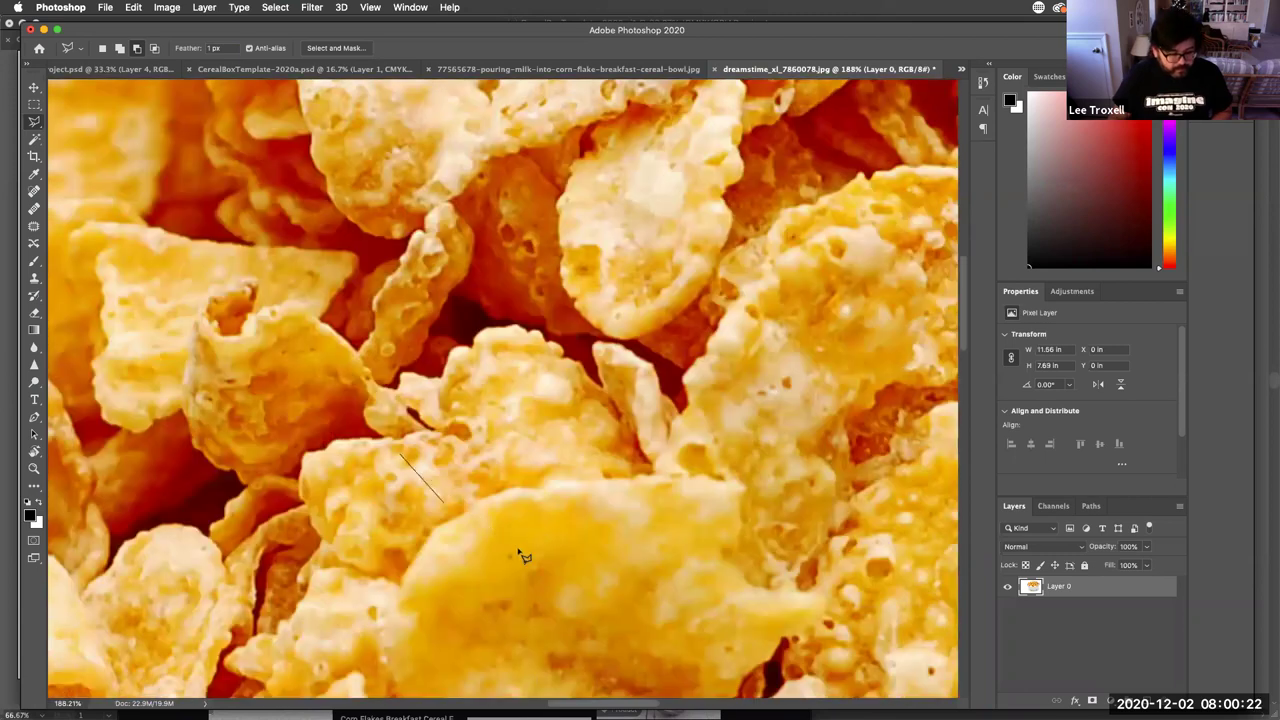
{"action": "left_click", "coordinate": [520, 552]}
{"action": "left_click", "coordinate": [609, 379]}
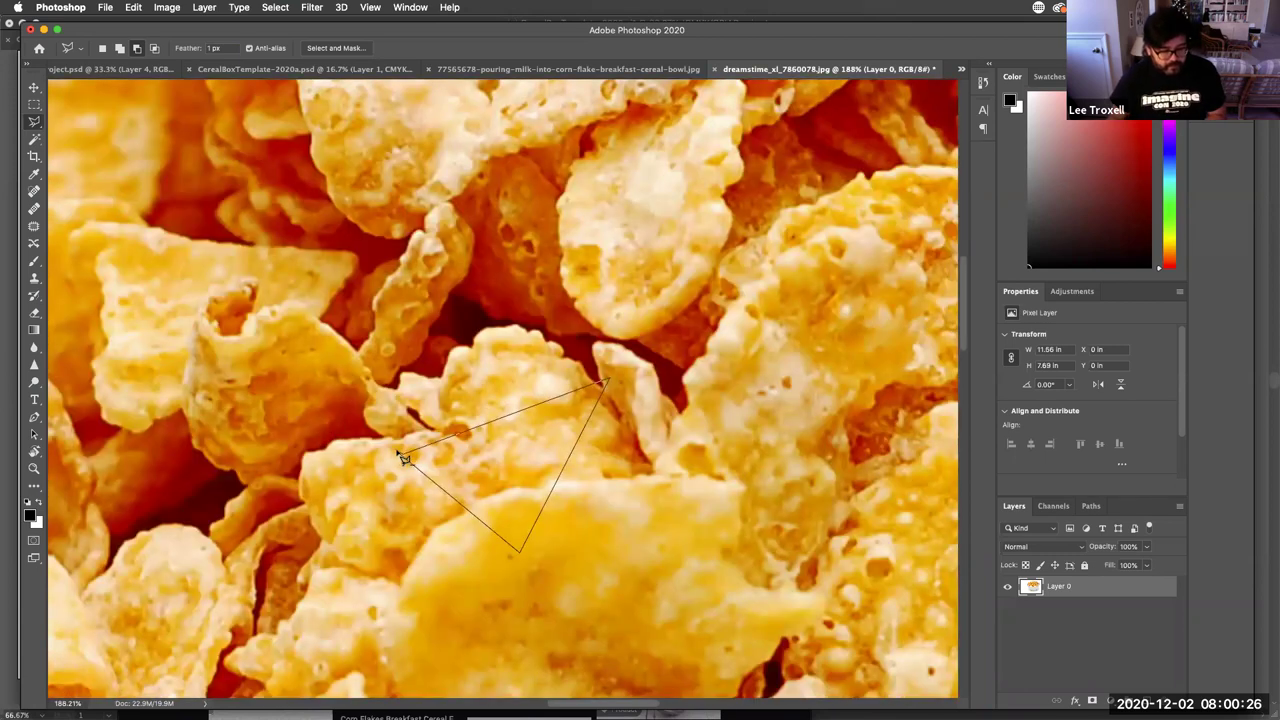
{"action": "left_click", "coordinate": [402, 458]}
{"action": "key", "text": "Delete"}
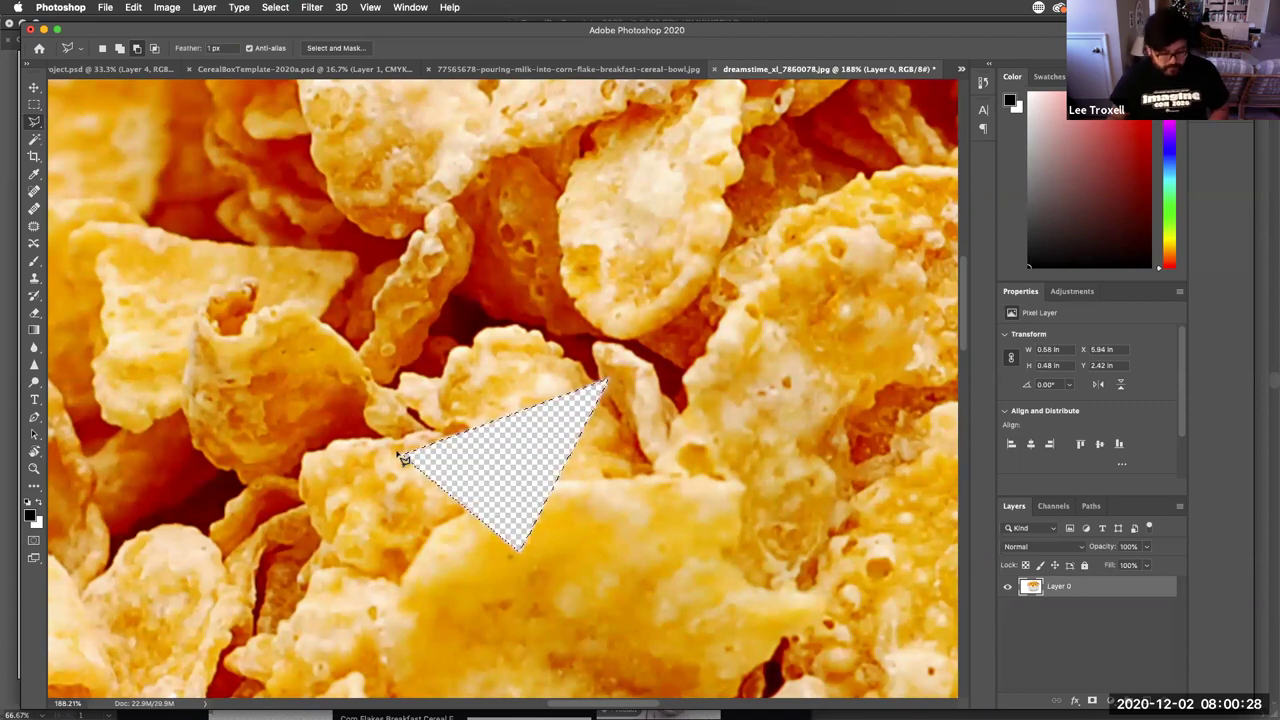
{"action": "key", "text": "super+d"}
{"action": "key", "text": "shift+super+d"}
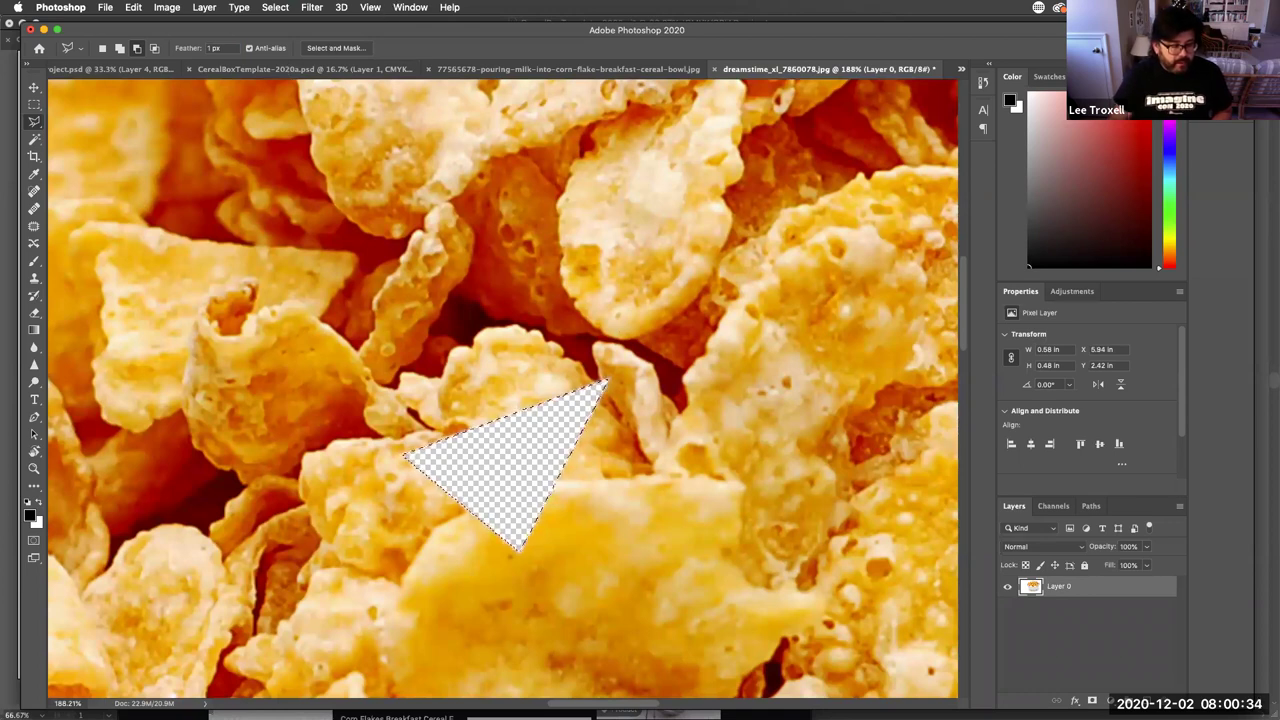
{"action": "left_click", "coordinate": [133, 7]}
{"action": "left_click", "coordinate": [145, 25]}
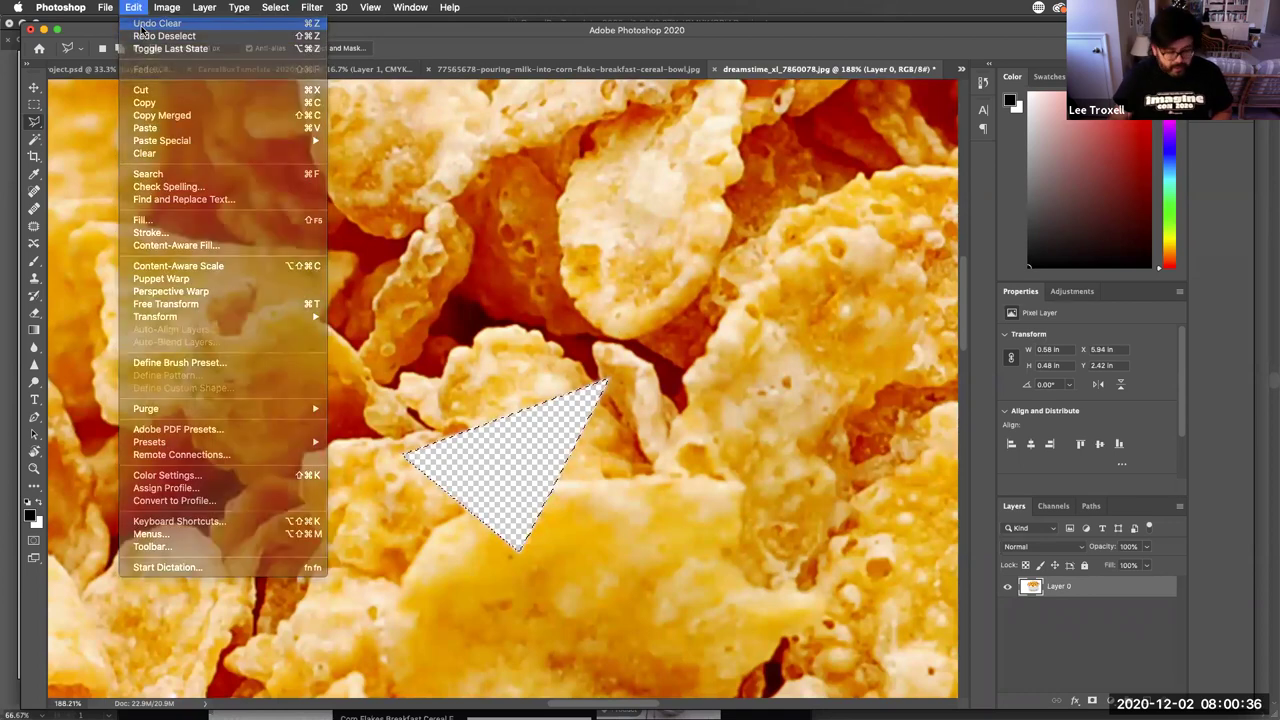
{"action": "key", "text": "super+d"}
Step: Trace the whole cereal bowl with the Polygonal Lasso, following its sides, base, rim and the corn flake tops, and close the selection
{"action": "scroll", "coordinate": [334, 303], "scroll_direction": "down", "scroll_amount": 5}
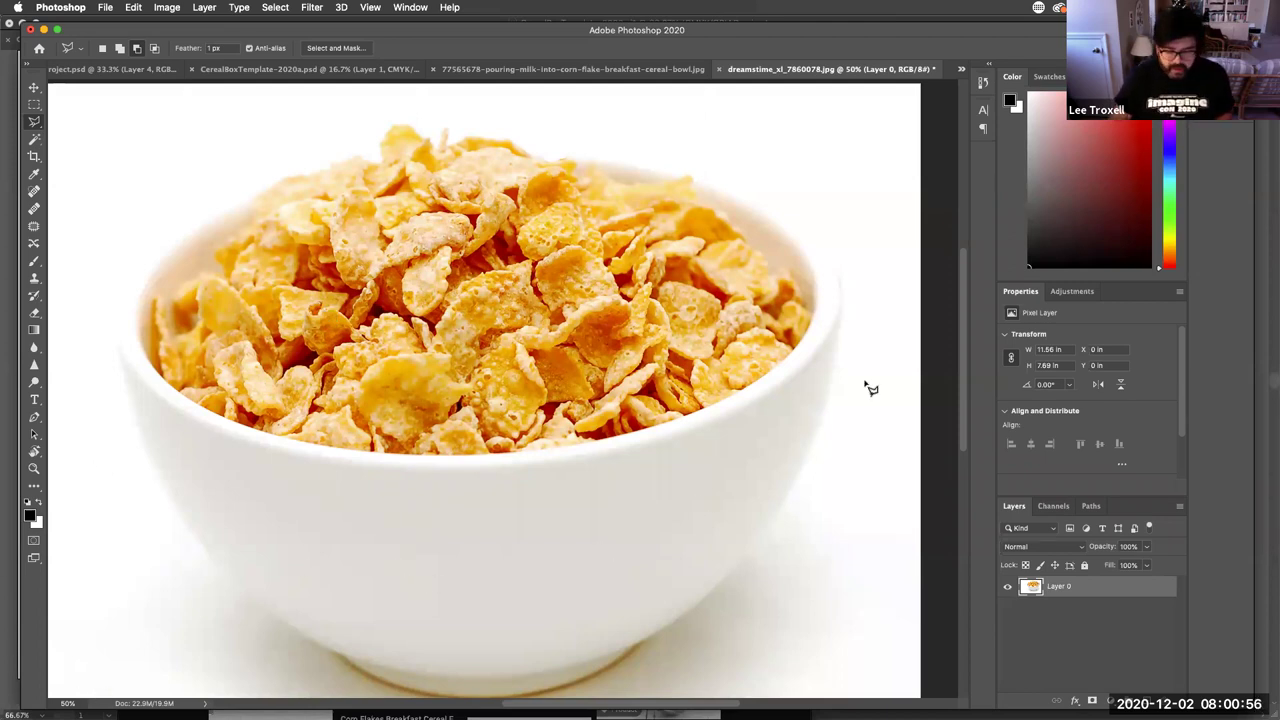
{"action": "left_click", "coordinate": [842, 289]}
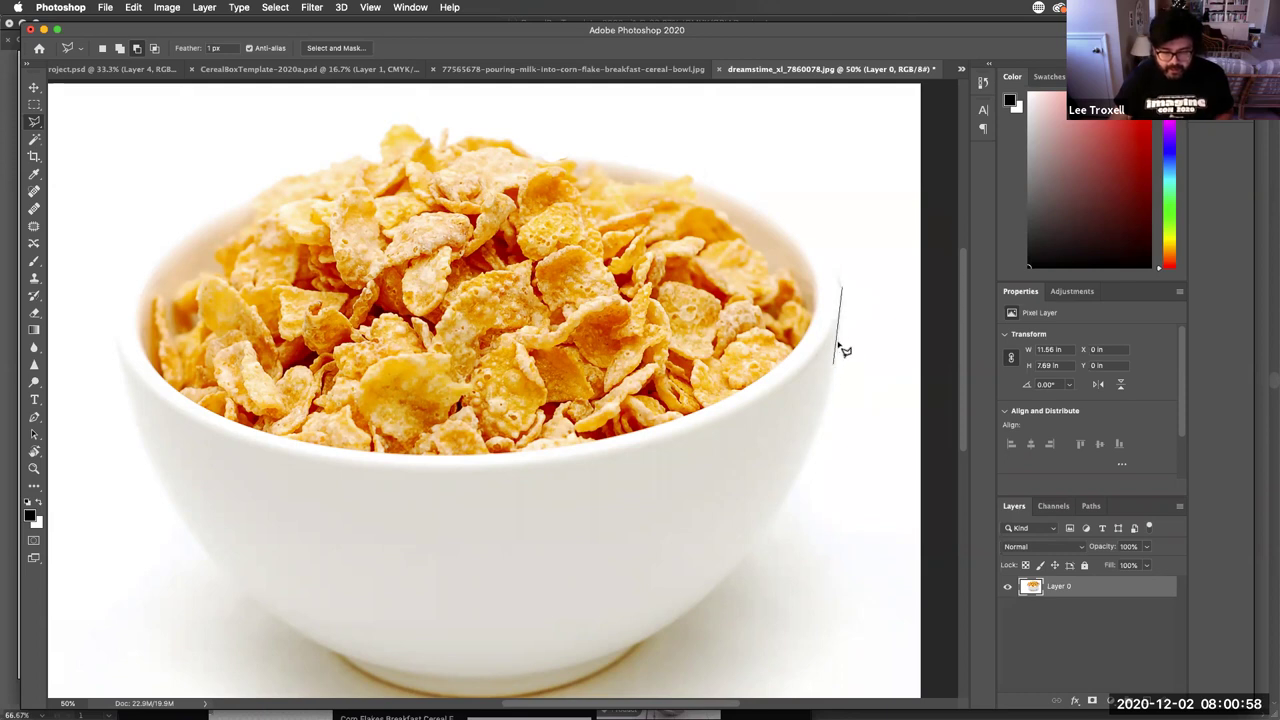
{"action": "mouse_move", "coordinate": [839, 345]}
{"action": "left_mouse_down"}
{"action": "mouse_move", "coordinate": [794, 486]}
{"action": "mouse_move", "coordinate": [711, 608]}
{"action": "mouse_move", "coordinate": [646, 634]}
{"action": "mouse_move", "coordinate": [587, 685]}
{"action": "mouse_move", "coordinate": [606, 596]}
{"action": "mouse_move", "coordinate": [597, 621]}
{"action": "mouse_move", "coordinate": [494, 643]}
{"action": "mouse_move", "coordinate": [451, 645]}
{"action": "mouse_move", "coordinate": [379, 615]}
{"action": "mouse_move", "coordinate": [405, 639]}
{"action": "mouse_move", "coordinate": [352, 607]}
{"action": "mouse_move", "coordinate": [411, 646]}
{"action": "mouse_move", "coordinate": [260, 551]}
{"action": "mouse_move", "coordinate": [211, 457]}
{"action": "mouse_move", "coordinate": [216, 520]}
{"action": "left_mouse_up"}
{"action": "key", "text": "BackSpace"}
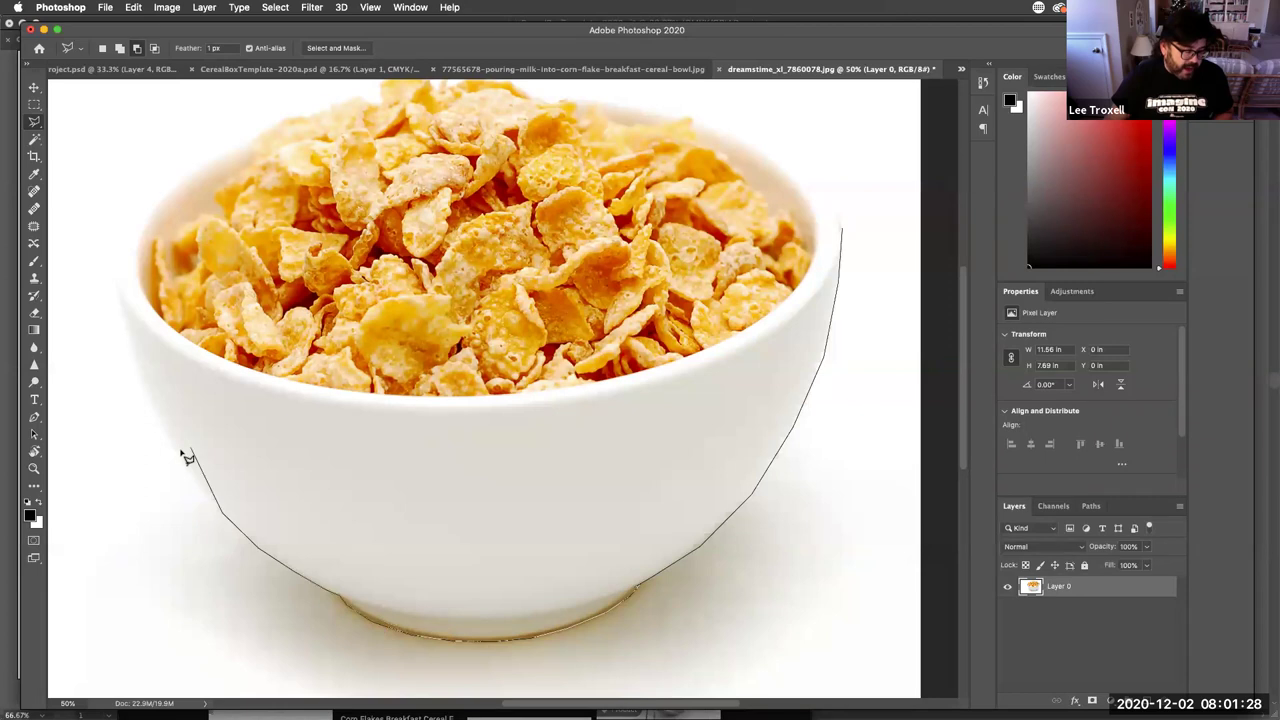
{"action": "left_click", "coordinate": [181, 456]}
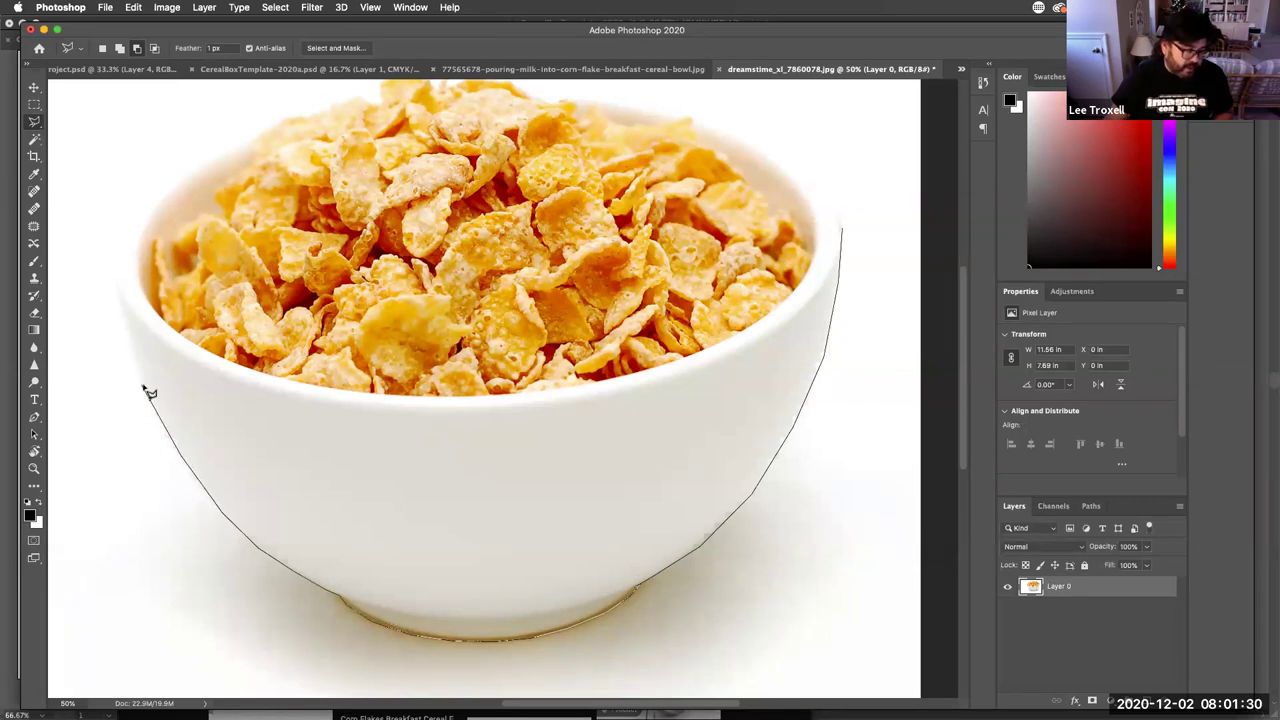
{"action": "mouse_move", "coordinate": [147, 390]}
{"action": "left_mouse_down"}
{"action": "mouse_move", "coordinate": [117, 260]}
{"action": "mouse_move", "coordinate": [157, 258]}
{"action": "left_mouse_up"}
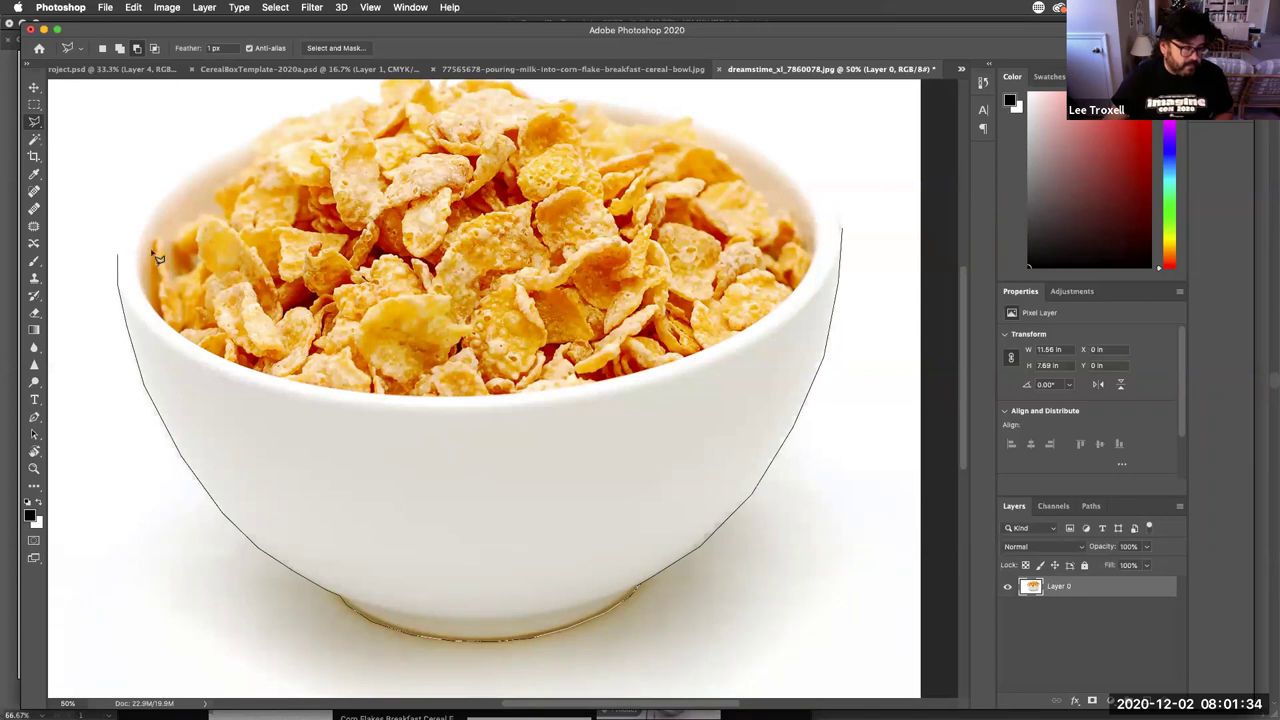
{"action": "scroll", "coordinate": [350, 92], "scroll_direction": "up", "scroll_amount": 4}
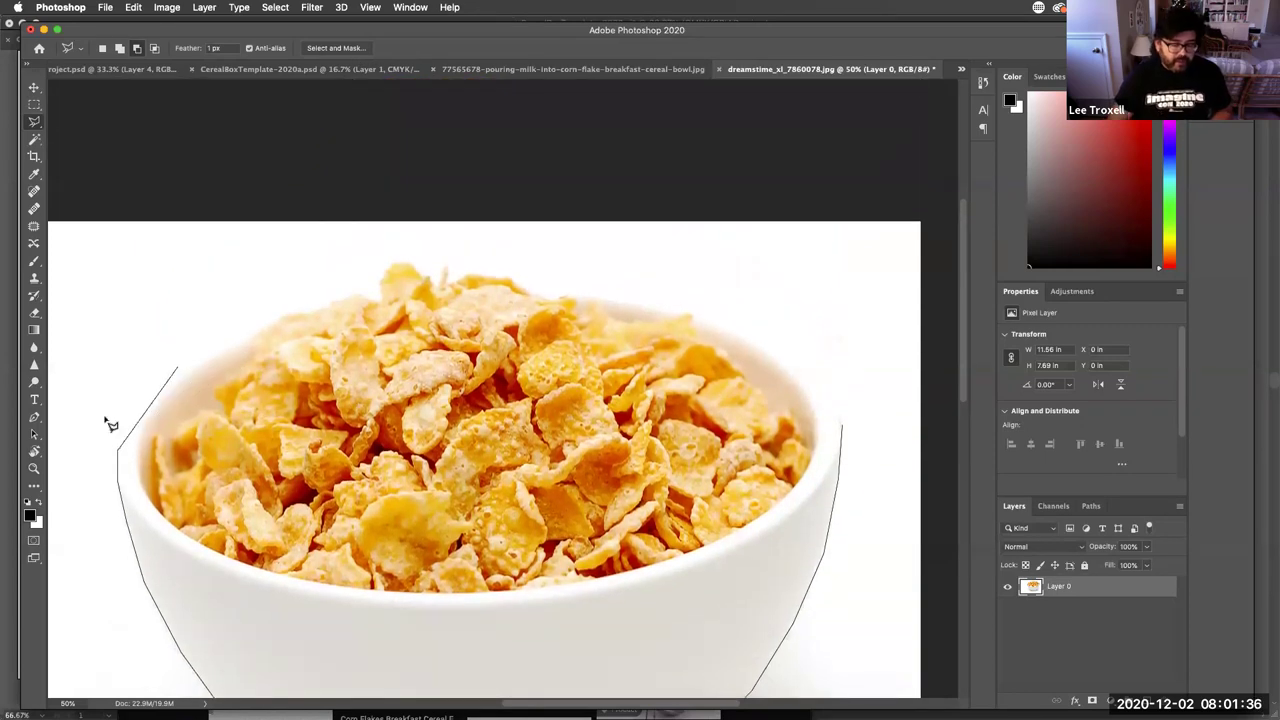
{"action": "mouse_move", "coordinate": [110, 425]}
{"action": "left_mouse_down"}
{"action": "mouse_move", "coordinate": [128, 432]}
{"action": "mouse_move", "coordinate": [170, 374]}
{"action": "mouse_move", "coordinate": [231, 351]}
{"action": "mouse_move", "coordinate": [205, 345]}
{"action": "mouse_move", "coordinate": [254, 332]}
{"action": "left_mouse_up"}
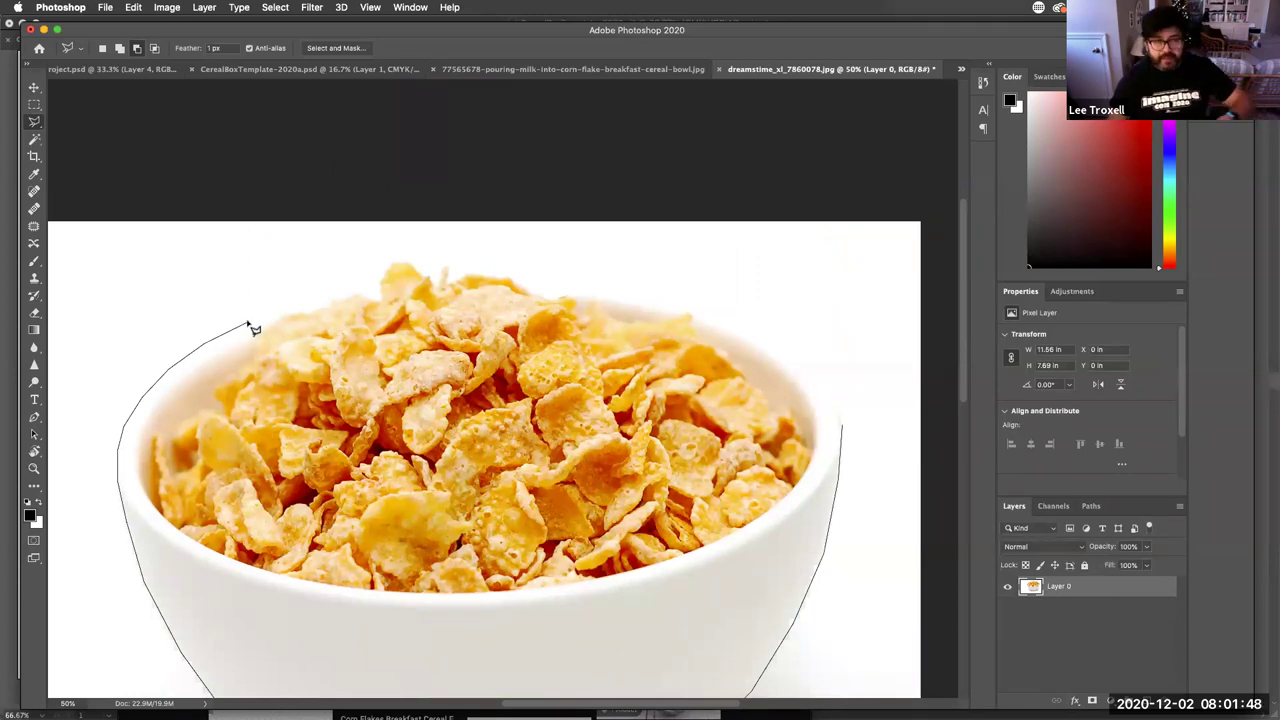
{"action": "mouse_move", "coordinate": [254, 330]}
{"action": "left_mouse_down"}
{"action": "mouse_move", "coordinate": [408, 269]}
{"action": "mouse_move", "coordinate": [433, 282]}
{"action": "mouse_move", "coordinate": [446, 268]}
{"action": "mouse_move", "coordinate": [465, 285]}
{"action": "mouse_move", "coordinate": [485, 270]}
{"action": "mouse_move", "coordinate": [562, 302]}
{"action": "mouse_move", "coordinate": [549, 297]}
{"action": "mouse_move", "coordinate": [600, 297]}
{"action": "mouse_move", "coordinate": [529, 291]}
{"action": "mouse_move", "coordinate": [684, 303]}
{"action": "mouse_move", "coordinate": [748, 328]}
{"action": "mouse_move", "coordinate": [731, 325]}
{"action": "mouse_move", "coordinate": [815, 376]}
{"action": "mouse_move", "coordinate": [842, 425]}
{"action": "left_mouse_up"}
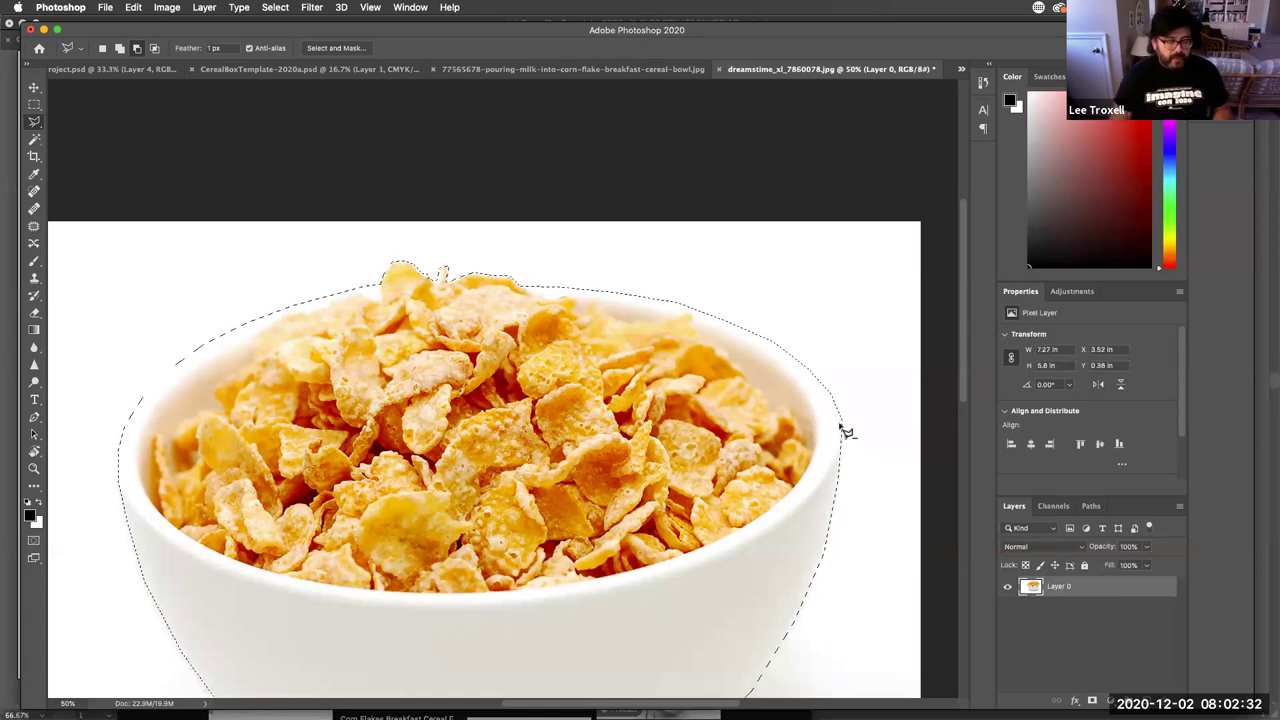
Step: Try deleting the contents of the bowl selection, and undo the deletion
{"action": "left_click", "coordinate": [667, 414], "text": "alt"}
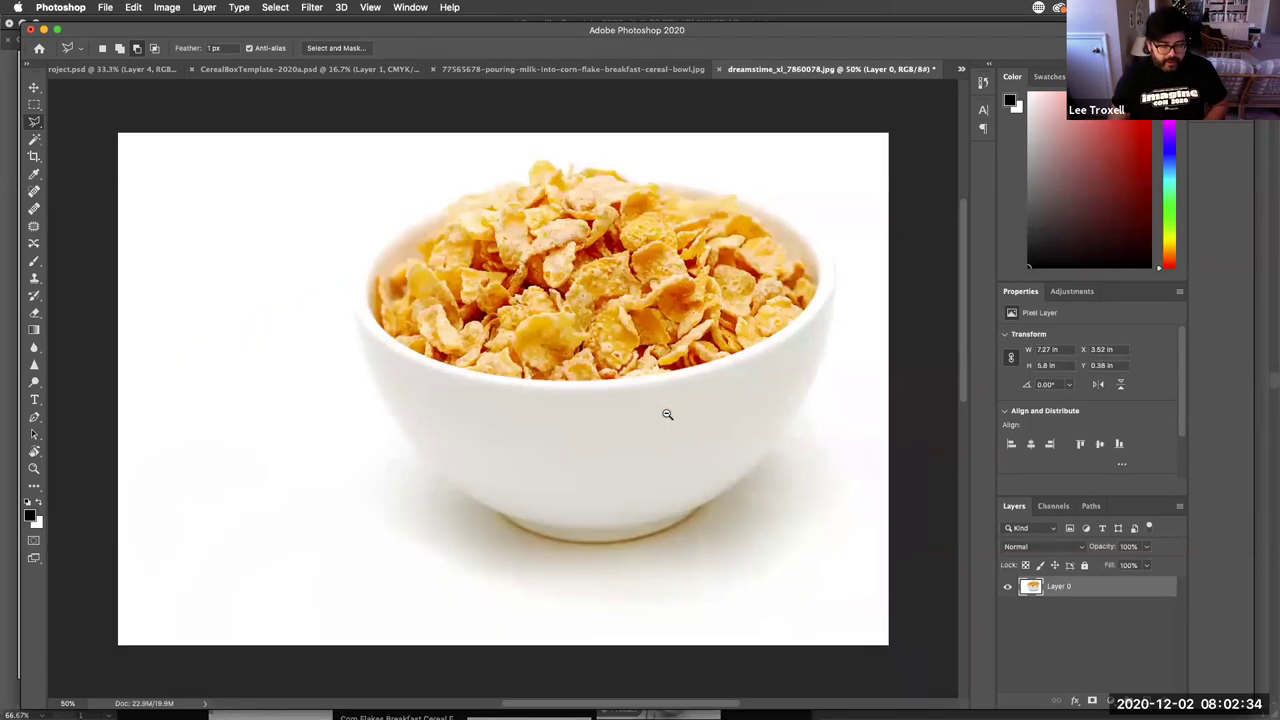
{"action": "key", "text": "Delete"}
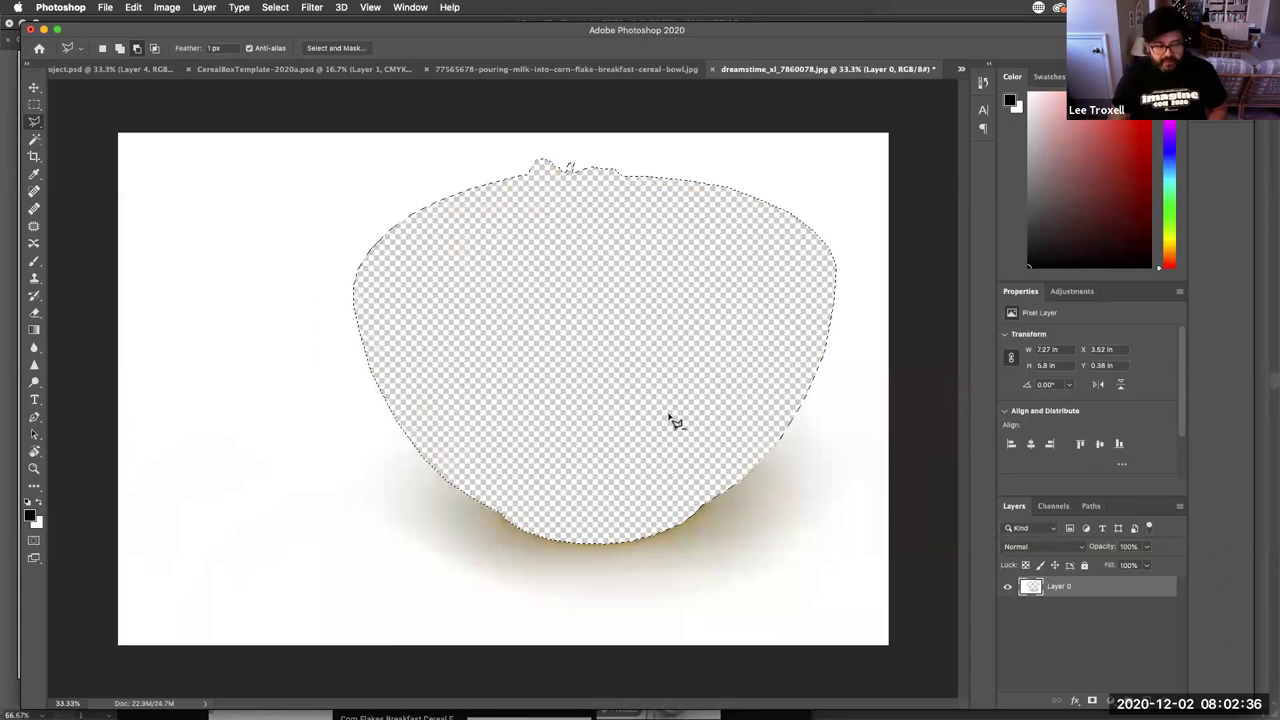
{"action": "key", "text": "super+z"}
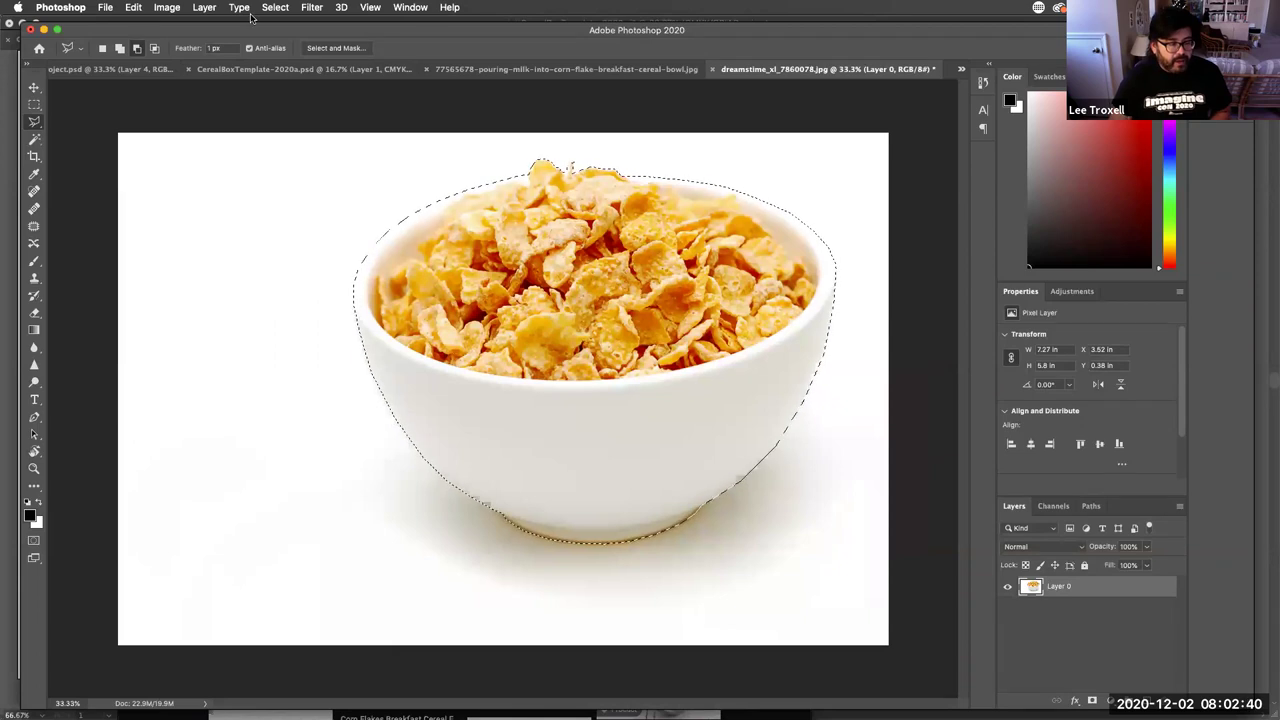
Step: Invert the bowl selection, delete the white background around the bowl, and deselect
{"action": "left_click", "coordinate": [275, 8]}
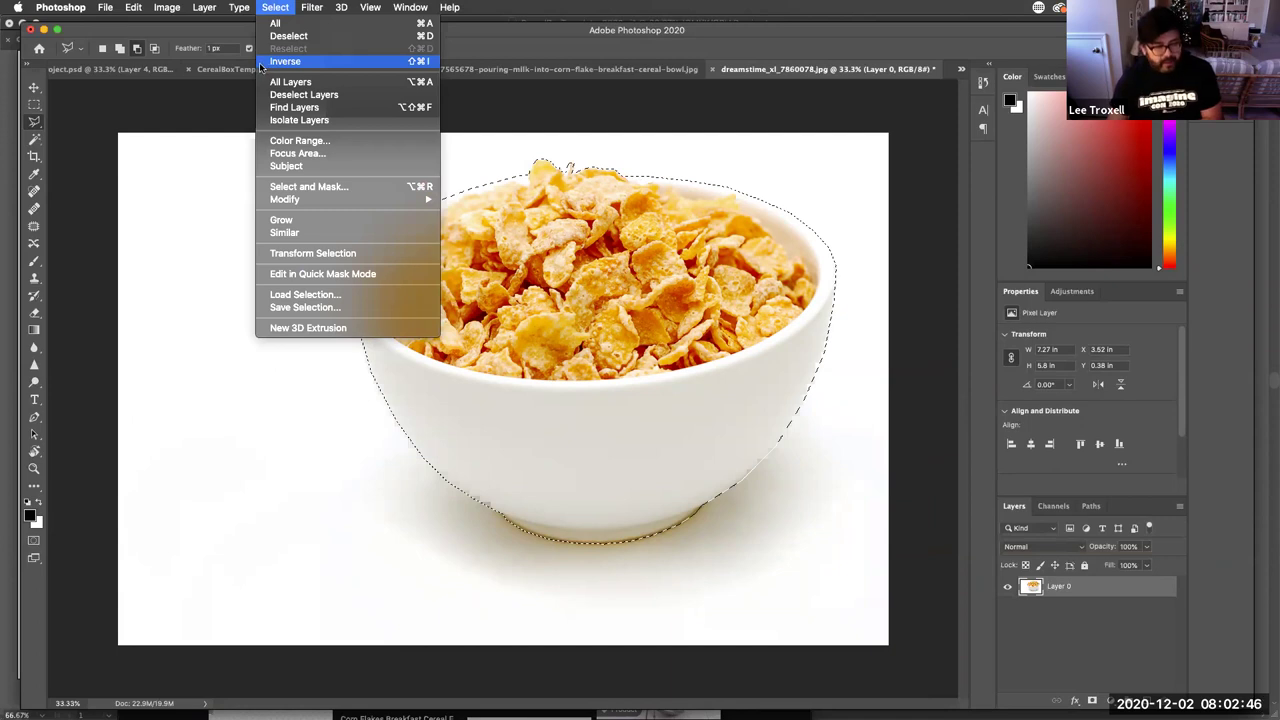
{"action": "left_click", "coordinate": [262, 62]}
{"action": "key", "text": "Delete"}
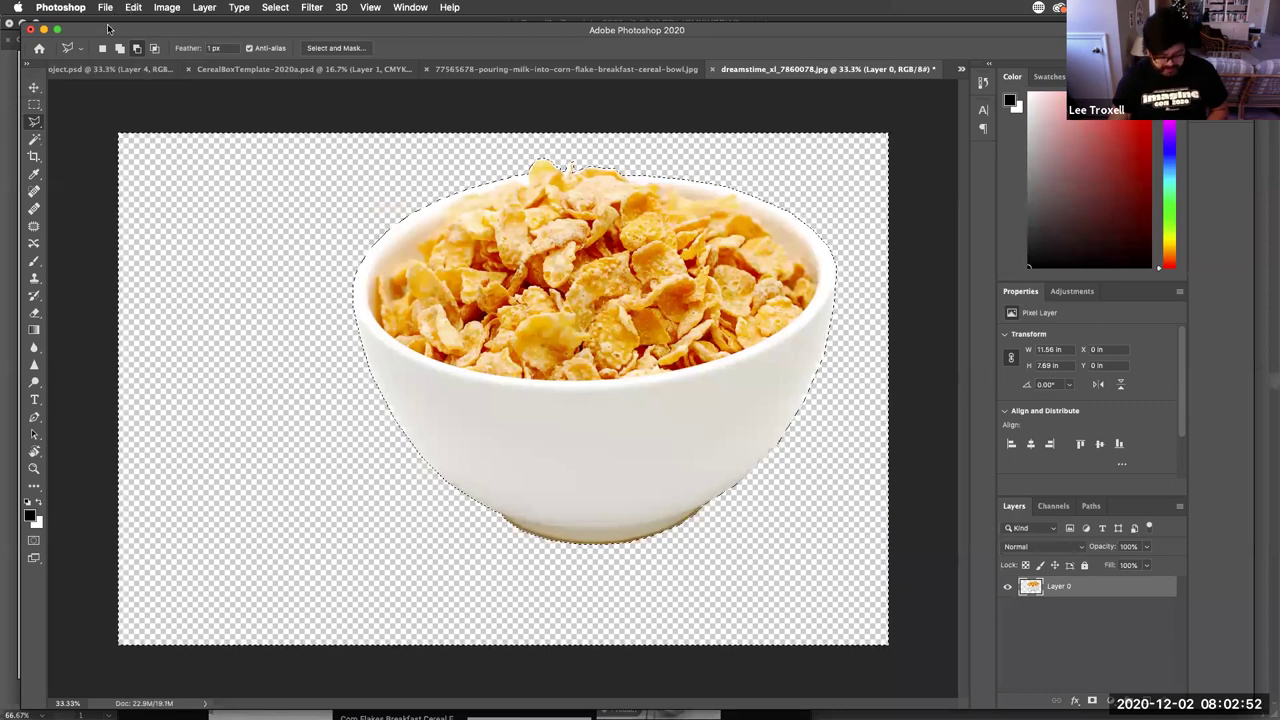
{"action": "key", "text": "super+d"}
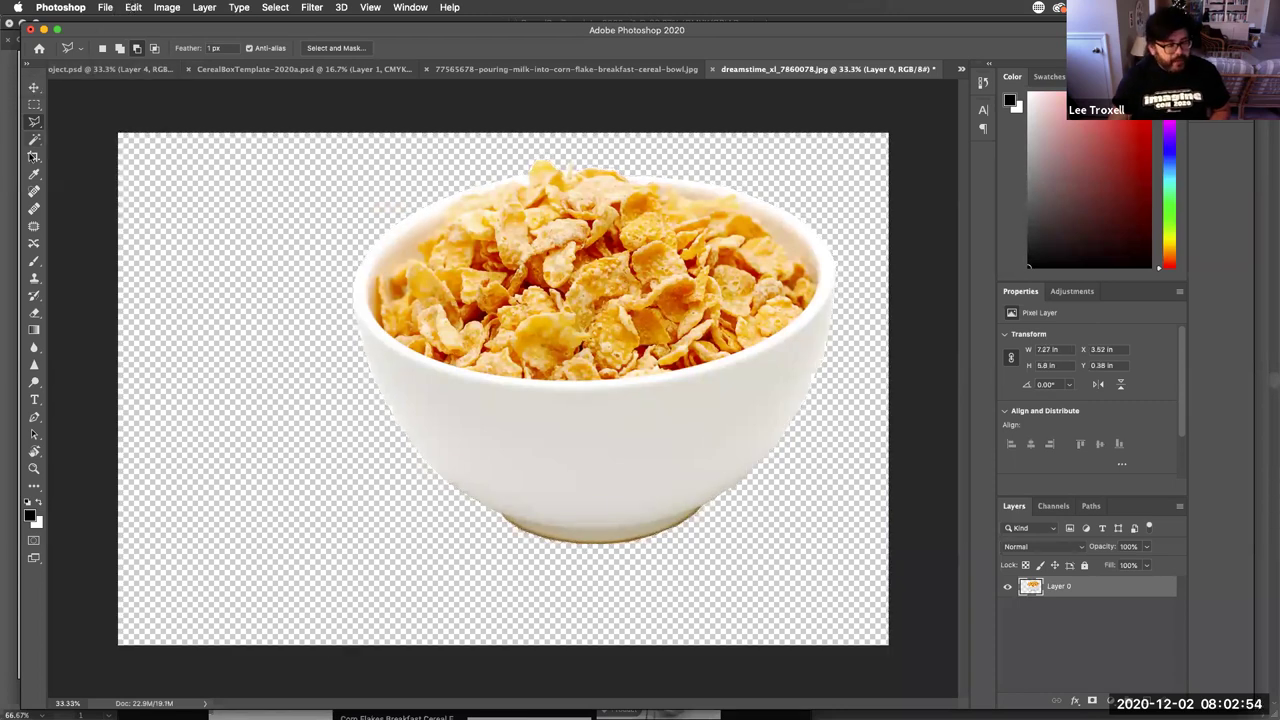
Step: Crop the canvas closely around the cut-out bowl on all sides, leaving a narrow transparent margin
{"action": "left_click", "coordinate": [33, 156]}
{"action": "left_click_drag", "start_coordinate": [179, 385], "coordinate": [232, 385]}
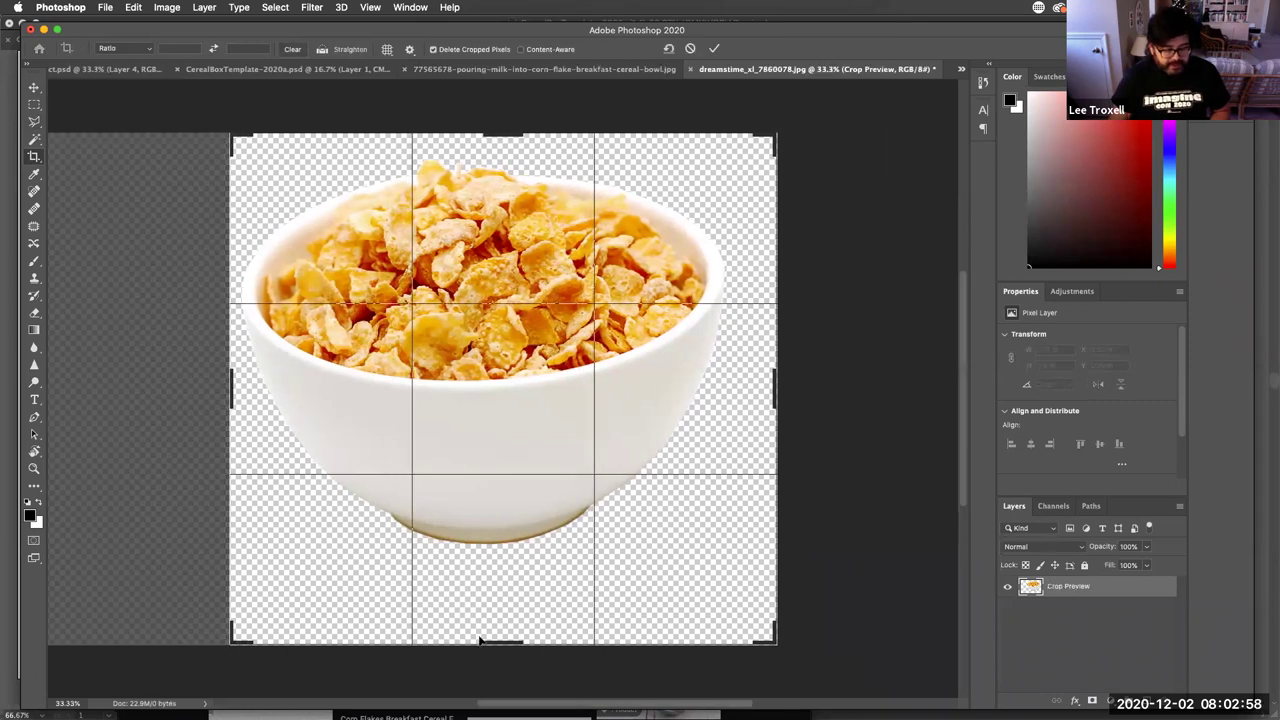
{"action": "mouse_move", "coordinate": [517, 646]}
{"action": "left_mouse_down"}
{"action": "mouse_move", "coordinate": [513, 610]}
{"action": "mouse_move", "coordinate": [513, 645]}
{"action": "left_mouse_up"}
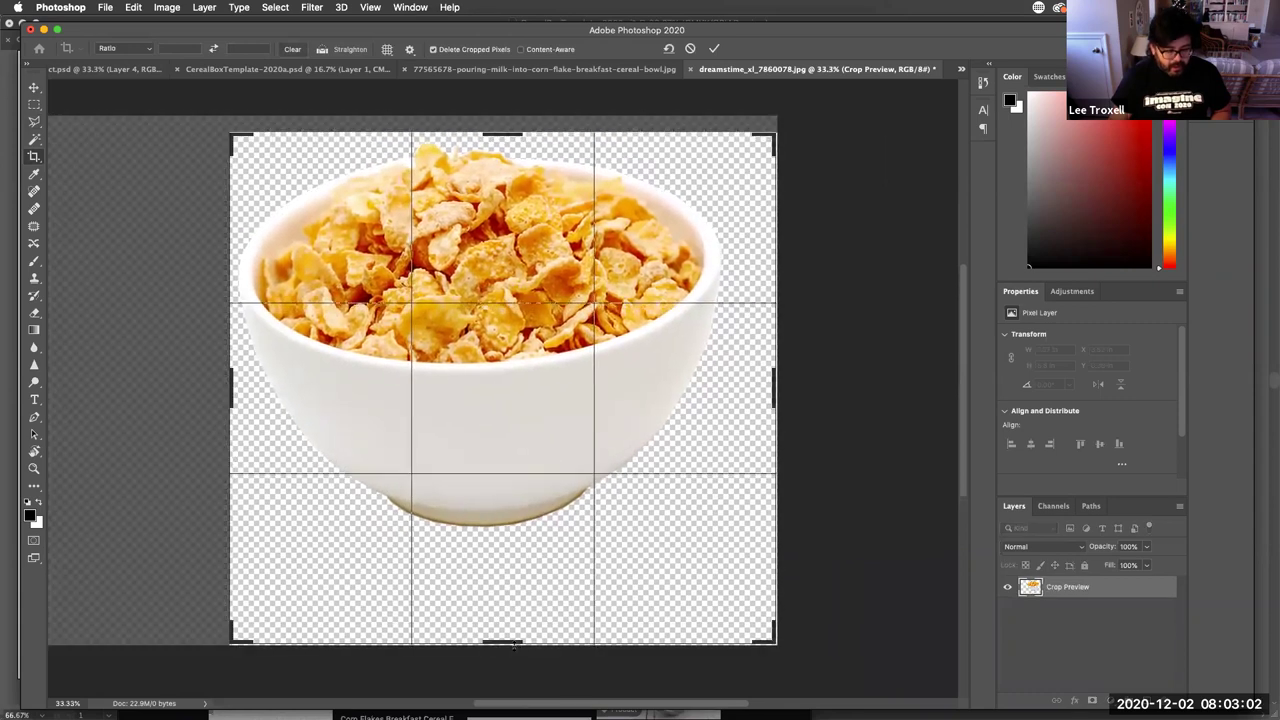
{"action": "left_click_drag", "start_coordinate": [503, 589], "coordinate": [505, 565]}
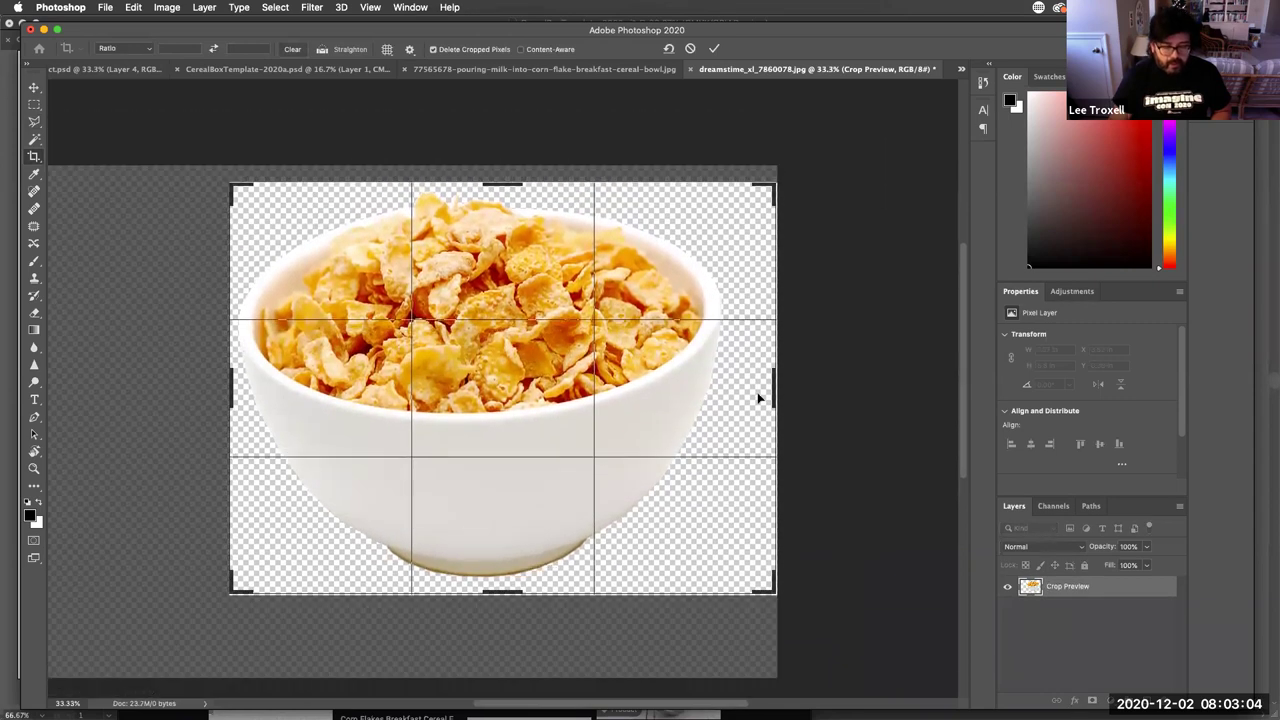
{"action": "left_click_drag", "start_coordinate": [755, 391], "coordinate": [757, 391]}
{"action": "key", "text": "Return"}
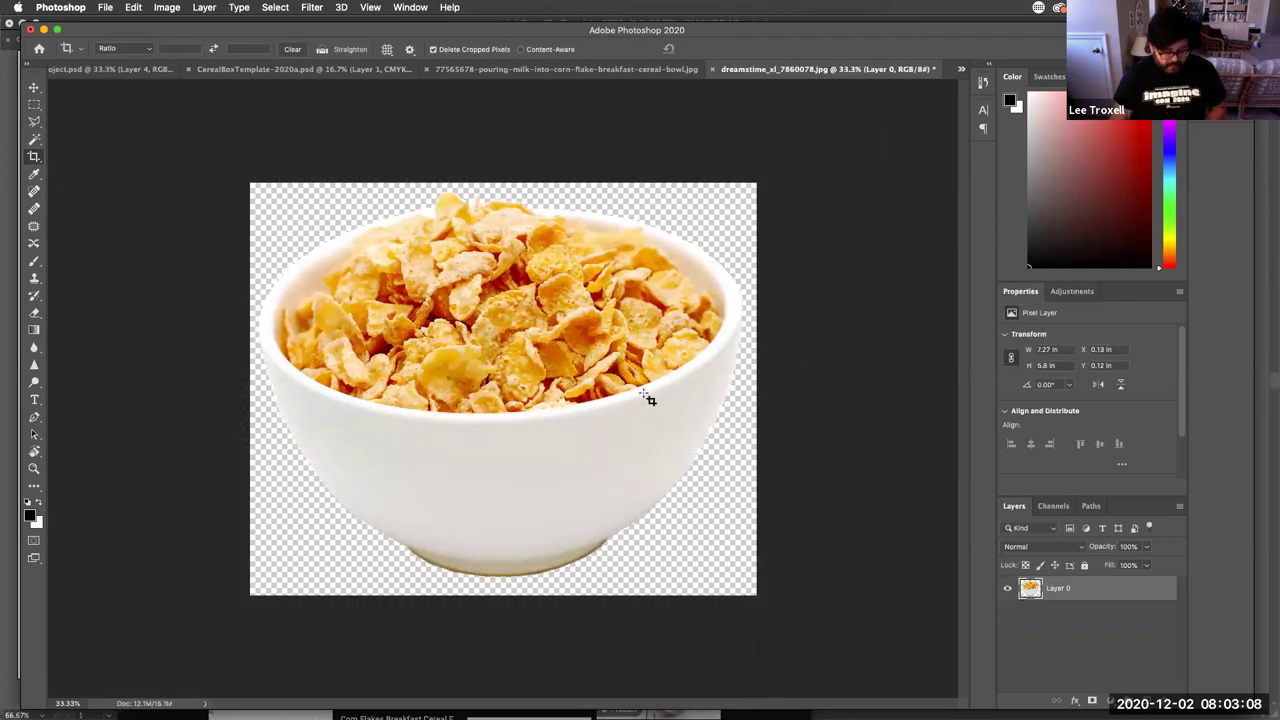
Step: Save the cut-out bowl to the Desktop as a PNG copy named CerealBowl.png, accepting the default PNG options
{"action": "key", "text": "super+s"}
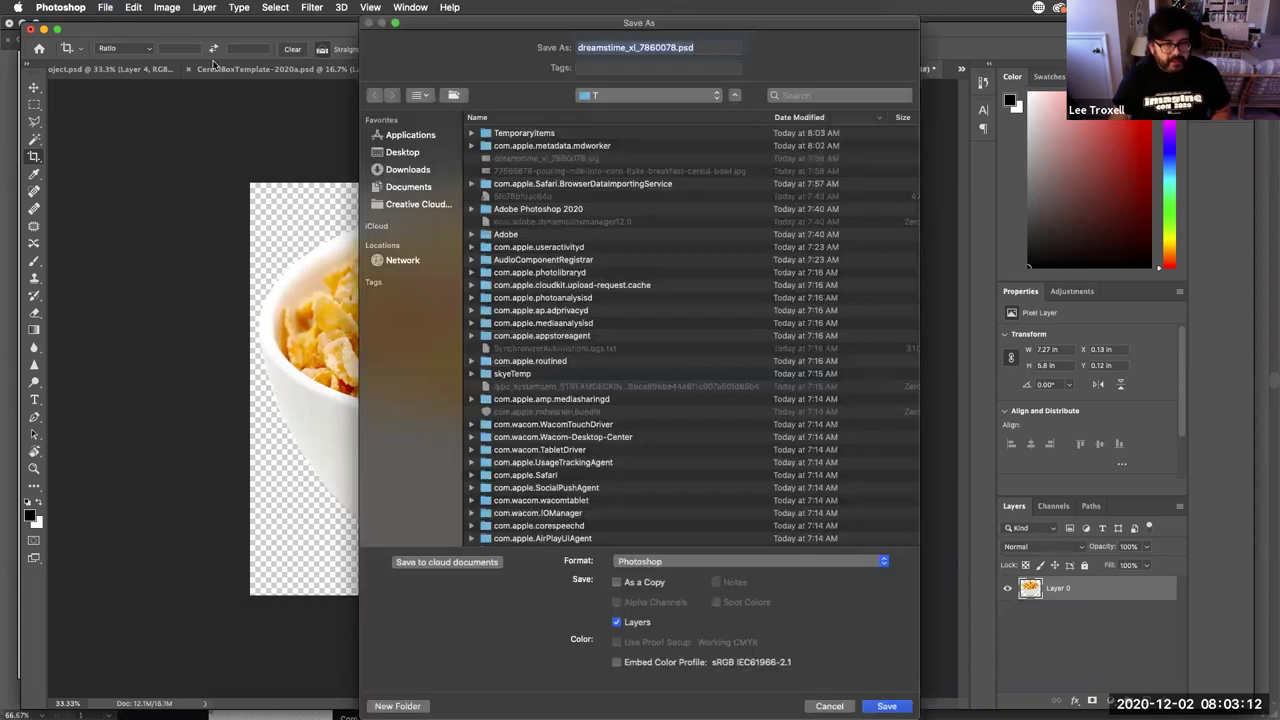
{"action": "left_click", "coordinate": [401, 153]}
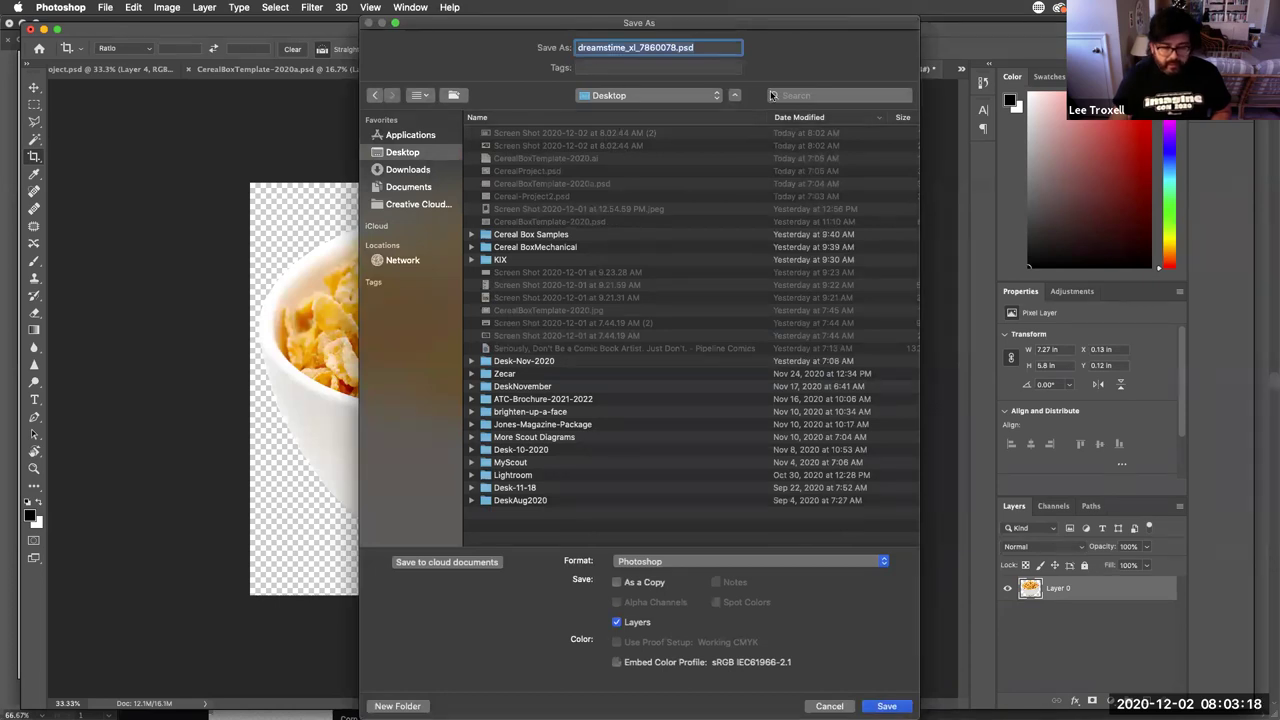
{"action": "left_click_drag", "start_coordinate": [895, 29], "coordinate": [873, 100]}
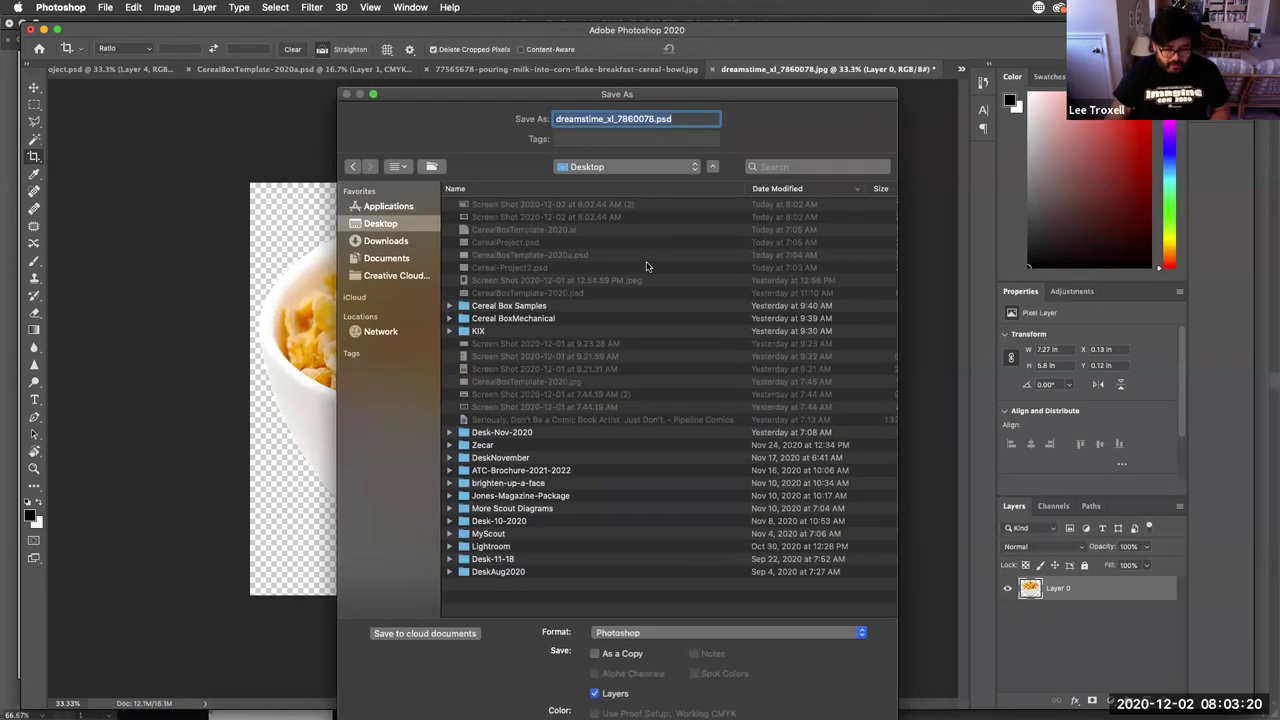
{"action": "left_click", "coordinate": [675, 630]}
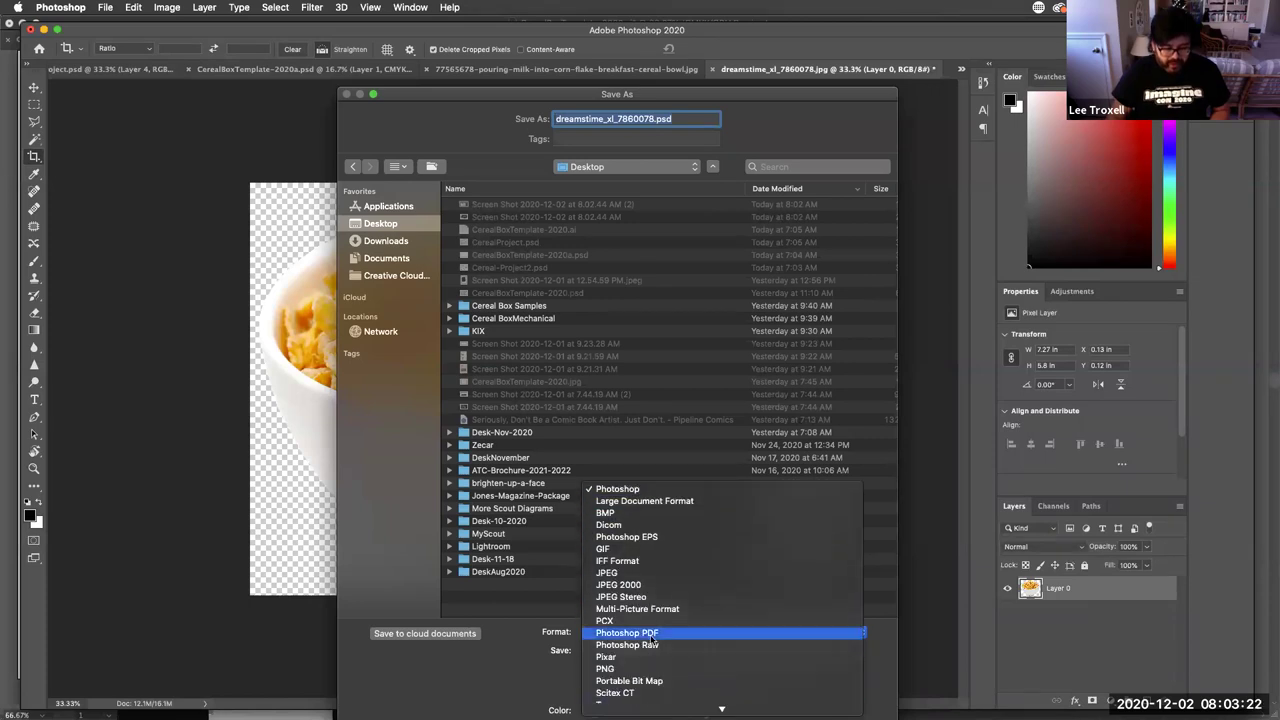
{"action": "left_click", "coordinate": [647, 668]}
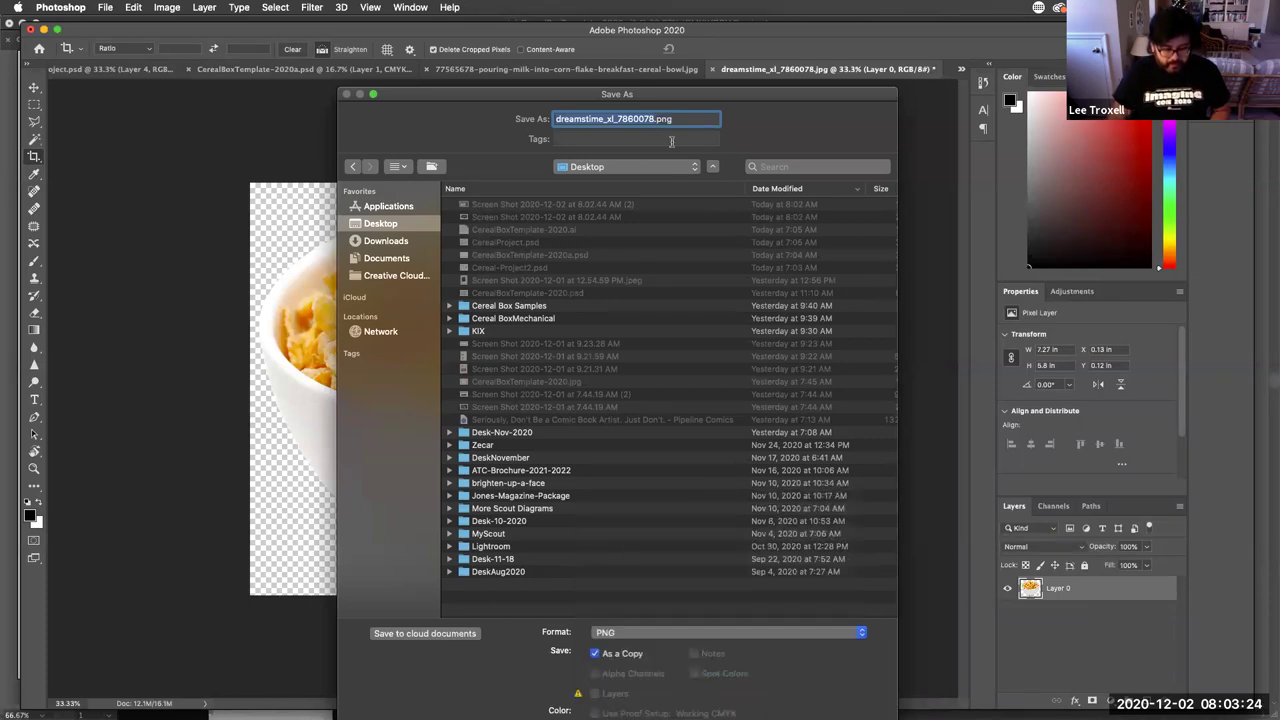
{"action": "type", "text": "CerealBowl"}
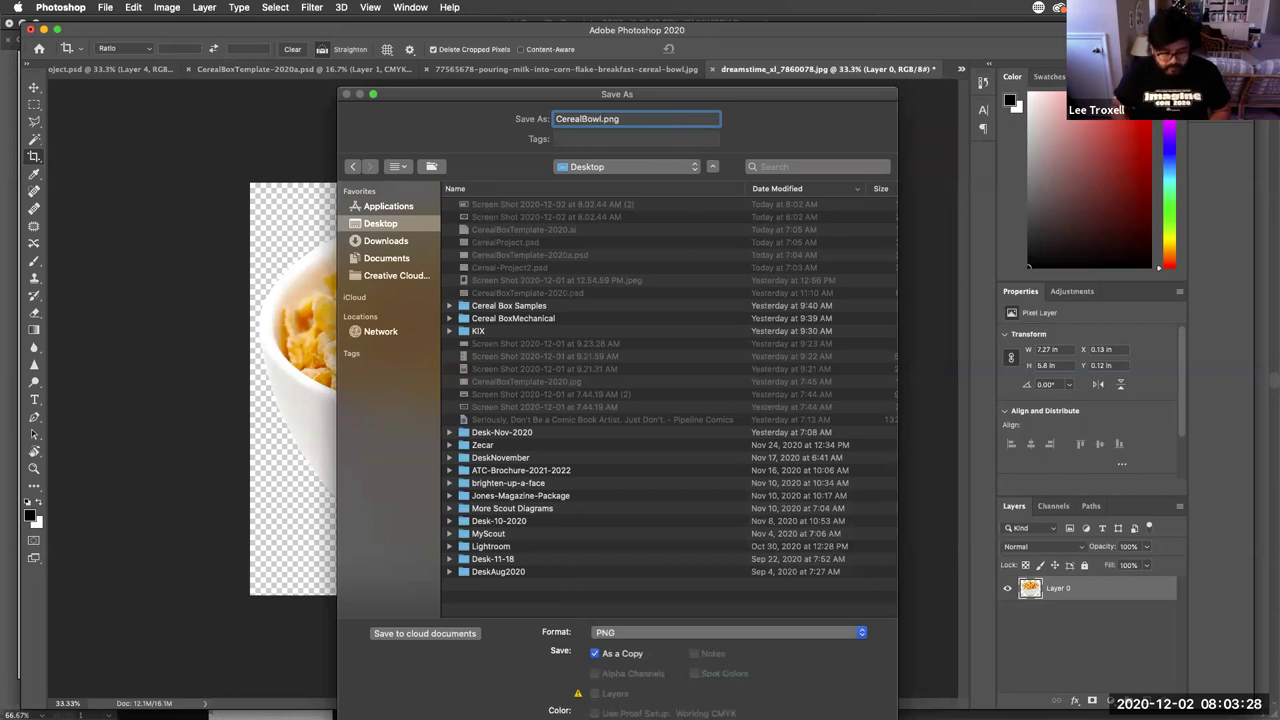
{"action": "key", "text": "Return"}
{"action": "key", "text": "Return"}
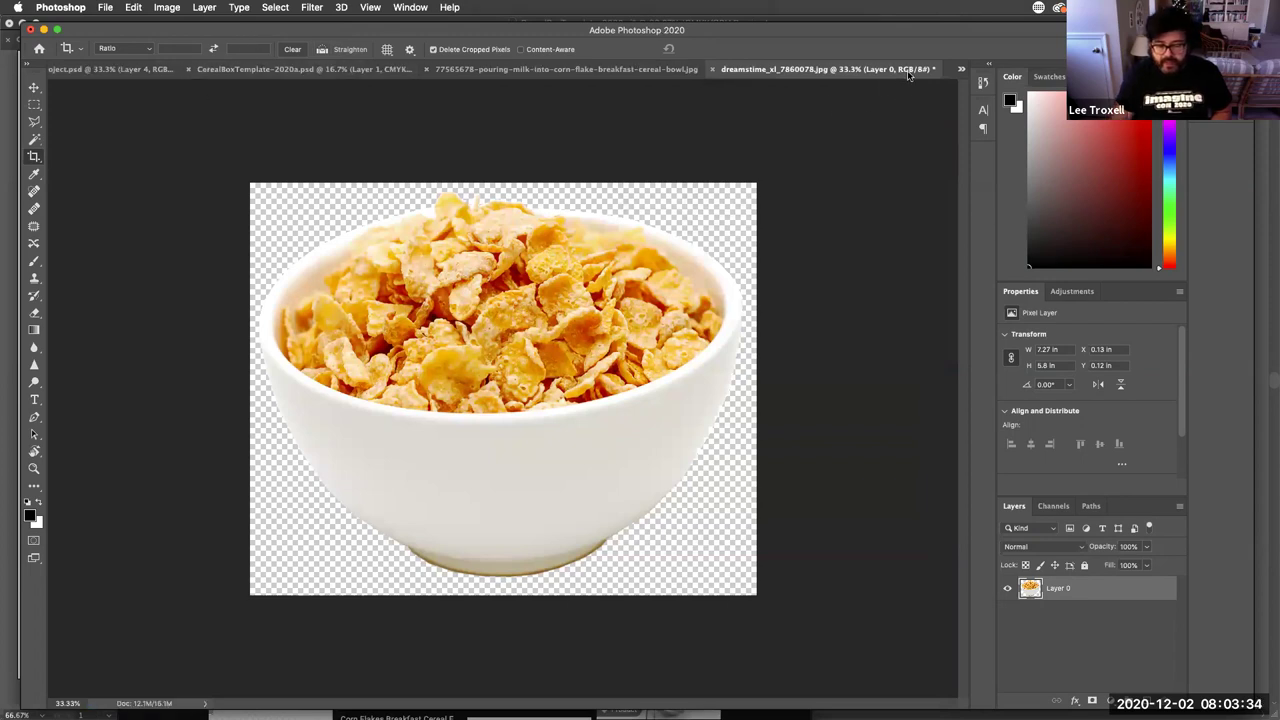
Step: Check the colour mode of the cut-out bowl image without changing it
{"action": "left_click", "coordinate": [166, 7]}
{"action": "mouse_move", "coordinate": [178, 23]}
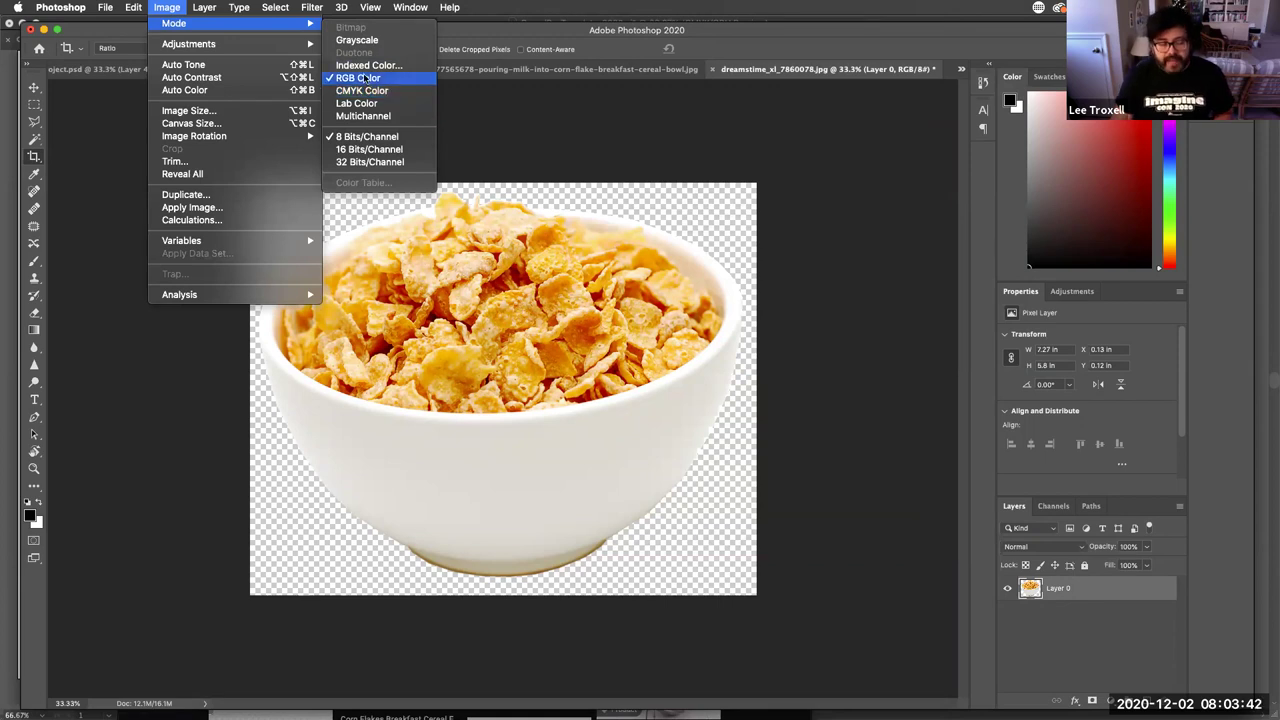
{"action": "left_click", "coordinate": [86, 122]}
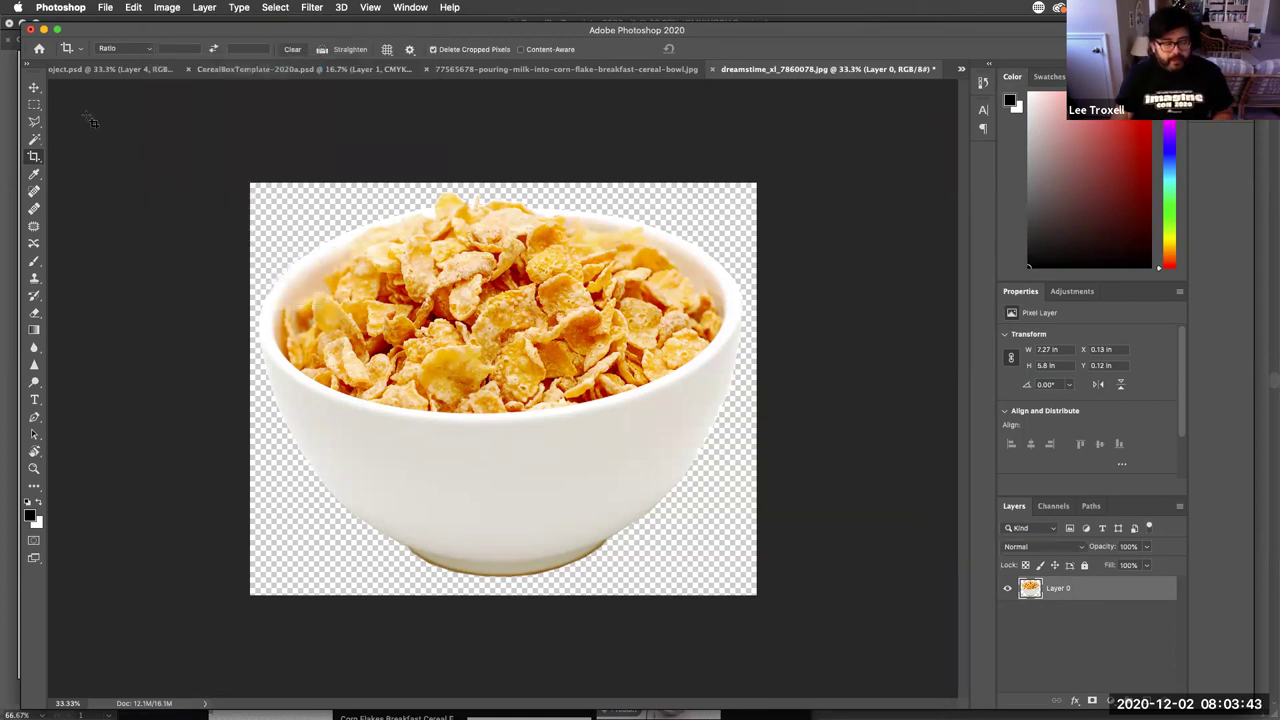
Step: Switch to the milk-pouring cereal bowl photo and examine the 123RF watermark on the bowl's edge up close
{"action": "left_click", "coordinate": [600, 70]}
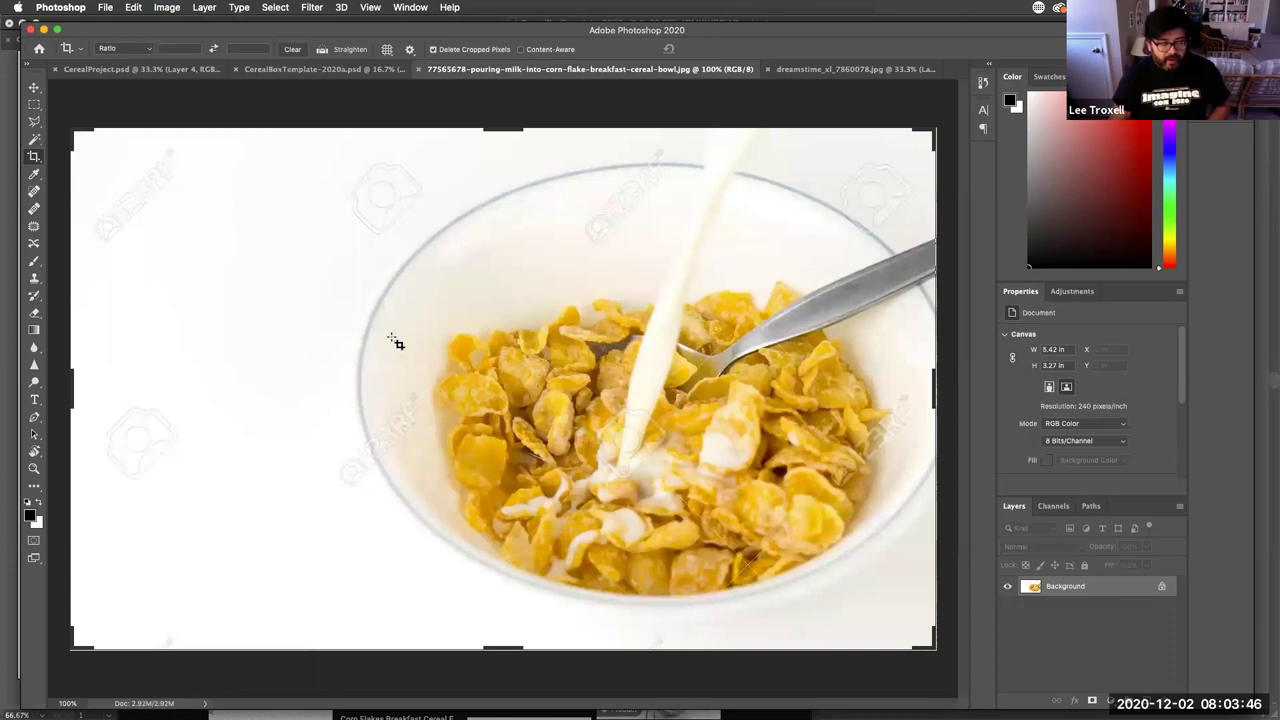
{"action": "left_click_drag", "start_coordinate": [351, 380], "coordinate": [343, 203]}
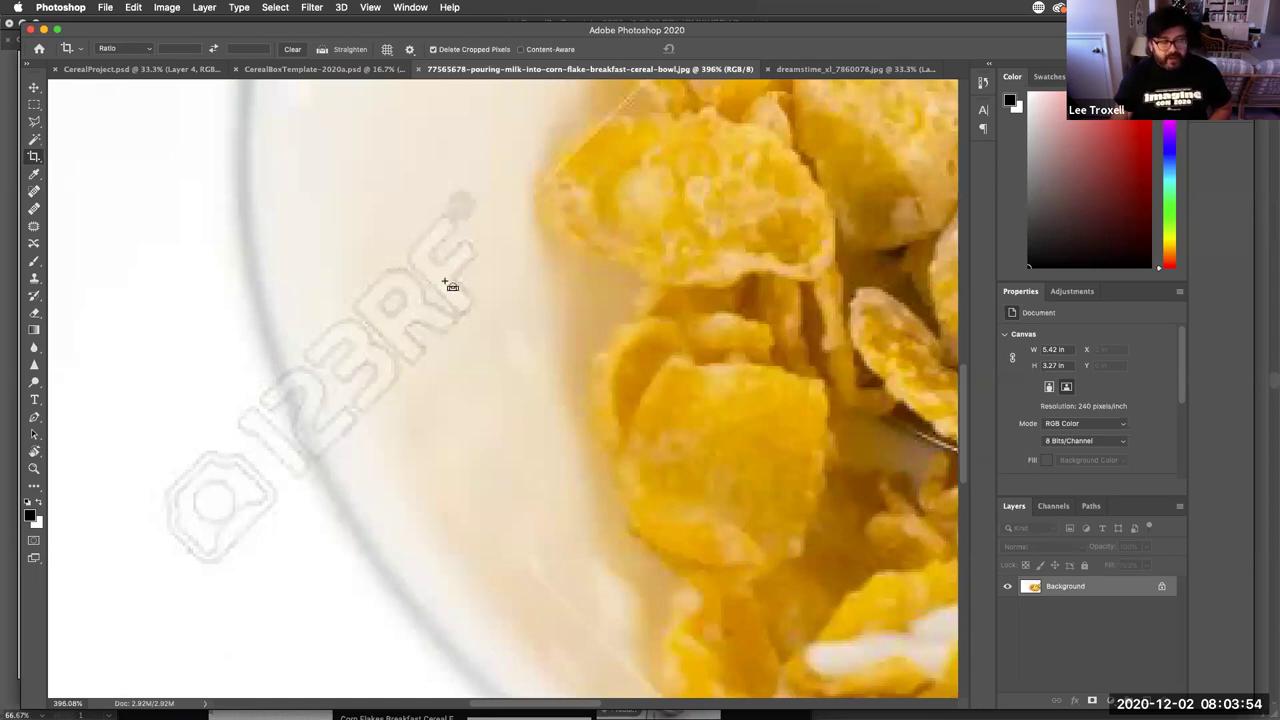
Step: Try to paint with a much smaller Clone Stamp brush on the white background outside the bowl
{"action": "left_click_drag", "start_coordinate": [449, 283], "coordinate": [414, 280]}
{"action": "scroll", "coordinate": [472, 290], "scroll_direction": "right", "scroll_amount": 5}
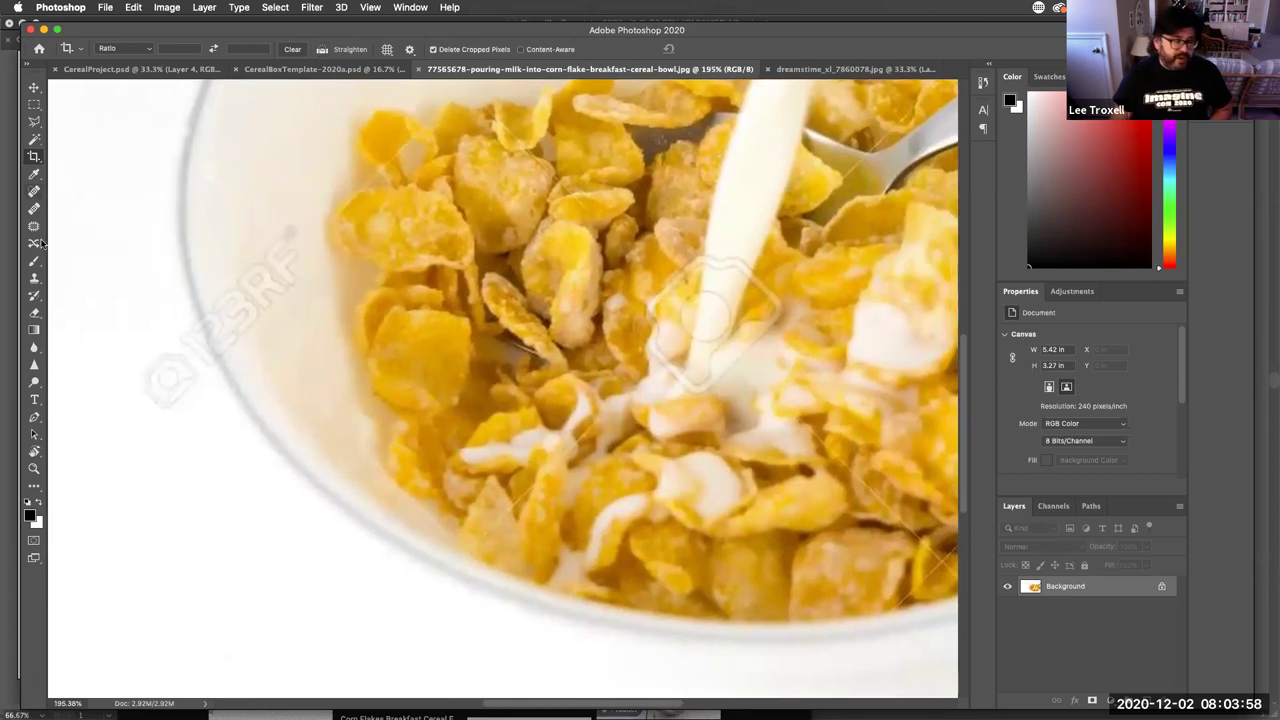
{"action": "left_click", "coordinate": [34, 278]}
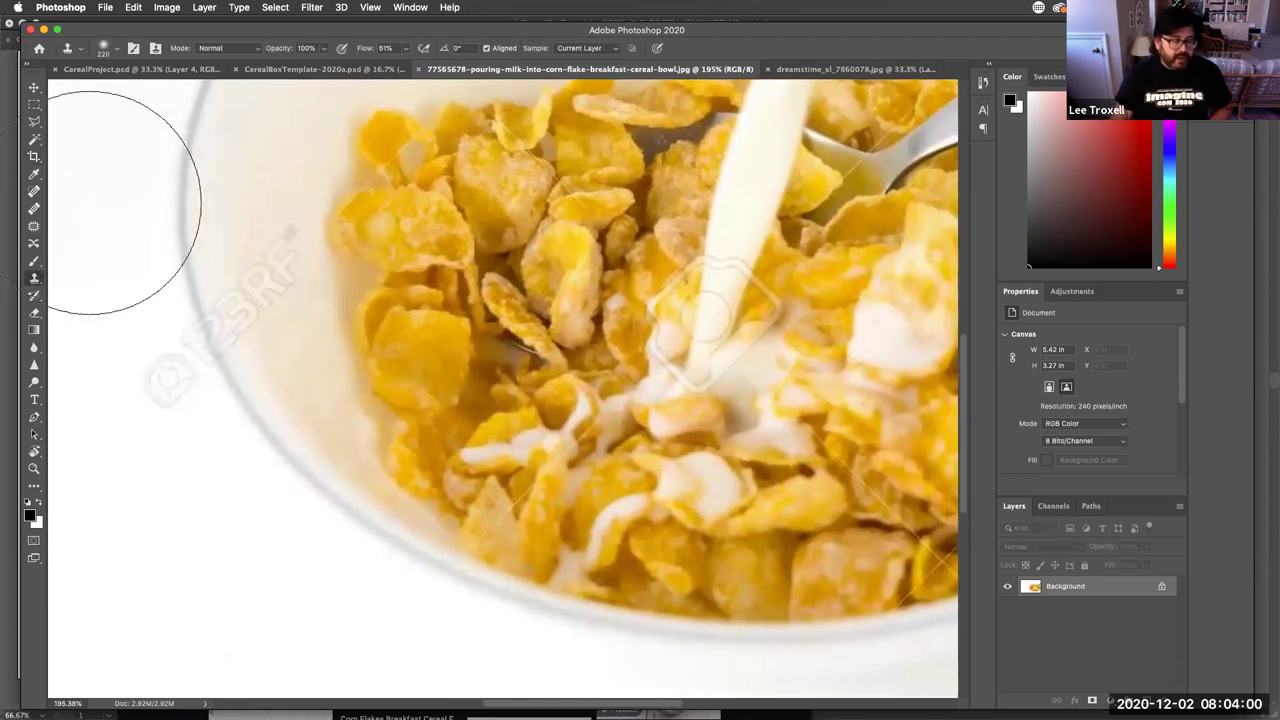
{"action": "left_click", "coordinate": [118, 52]}
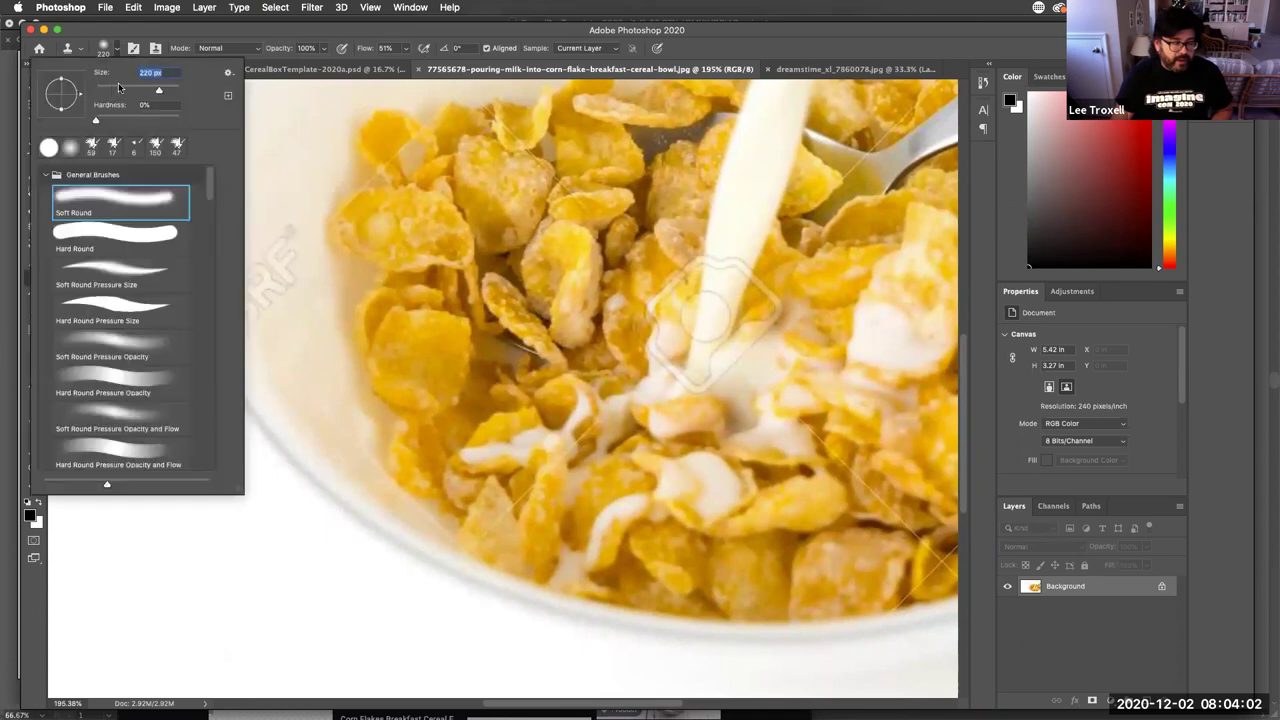
{"action": "left_click_drag", "start_coordinate": [113, 89], "coordinate": [115, 89]}
{"action": "left_click", "coordinate": [151, 613]}
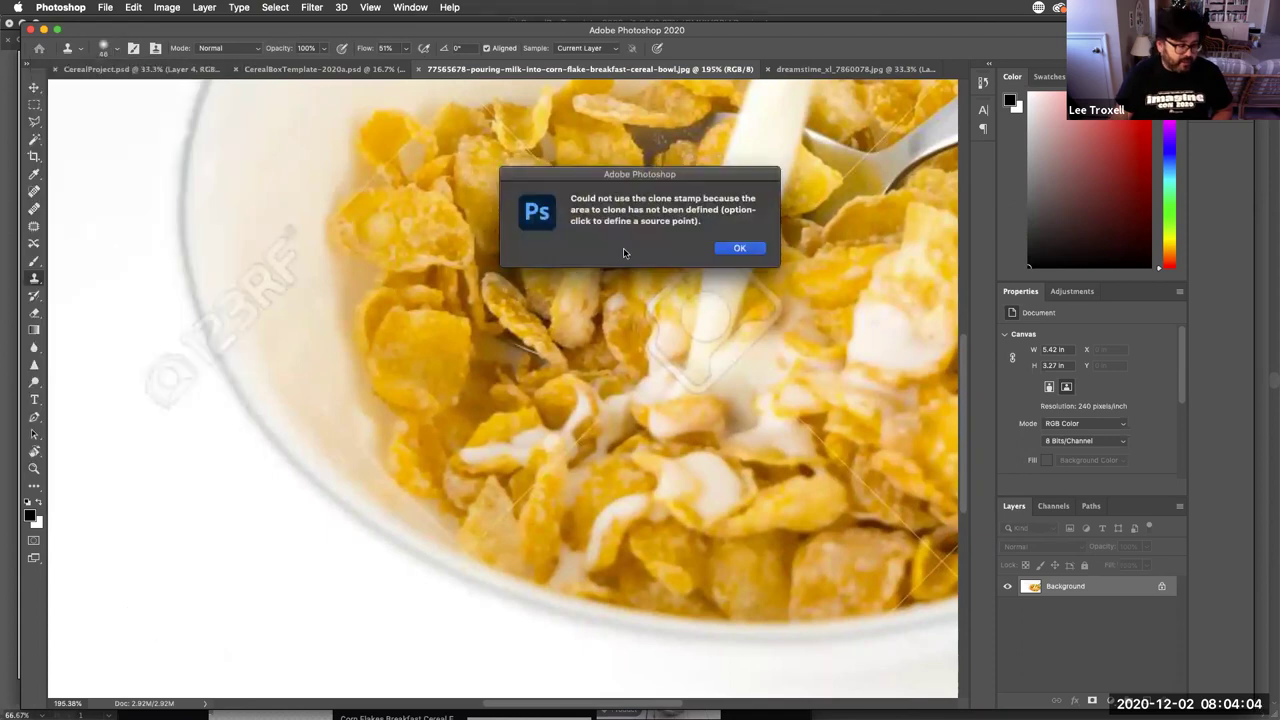
{"action": "left_click", "coordinate": [737, 250]}
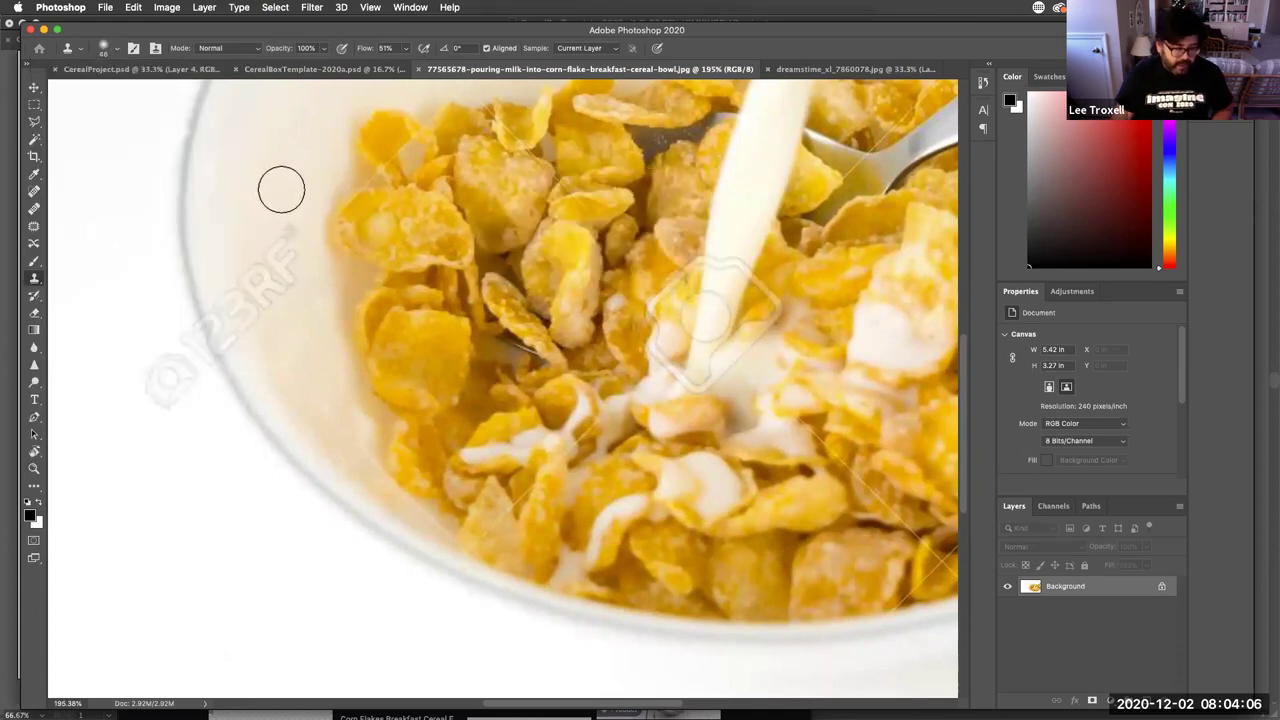
Step: Look through the toolbox's stamp, brush, patch and extra tools for one suited to removing the watermark
{"action": "left_click", "coordinate": [35, 281]}
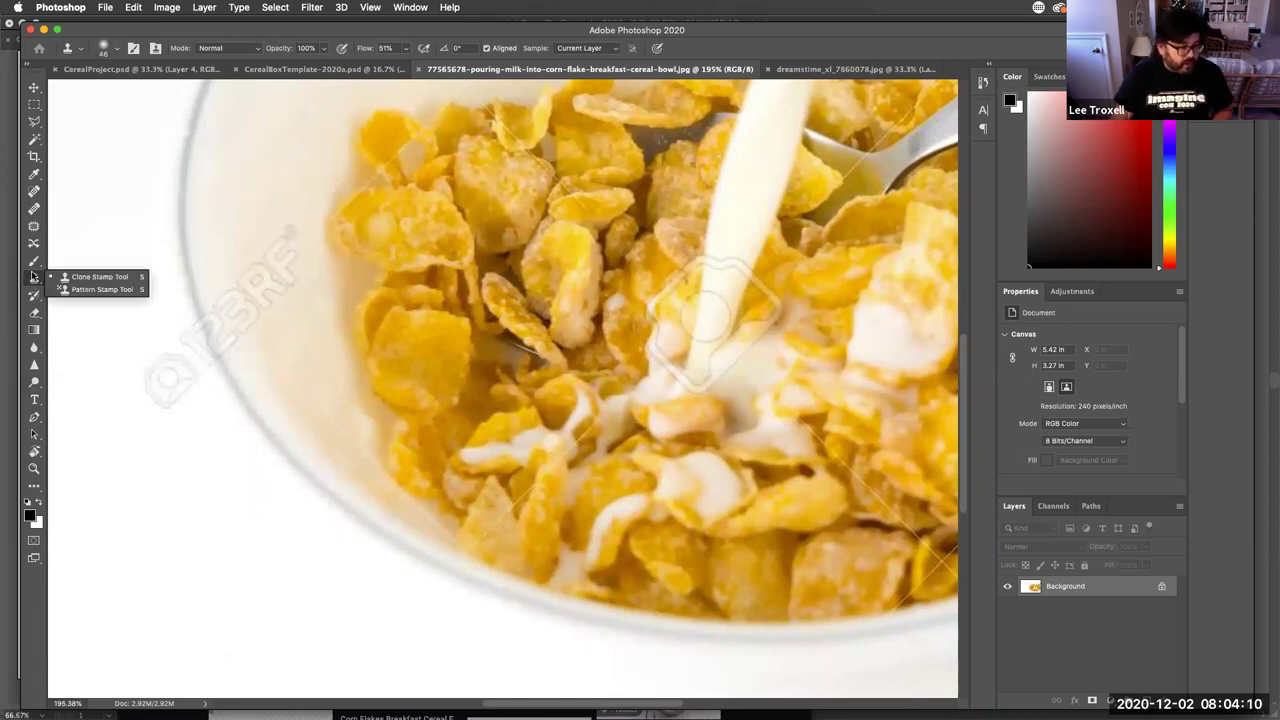
{"action": "left_click", "coordinate": [36, 487]}
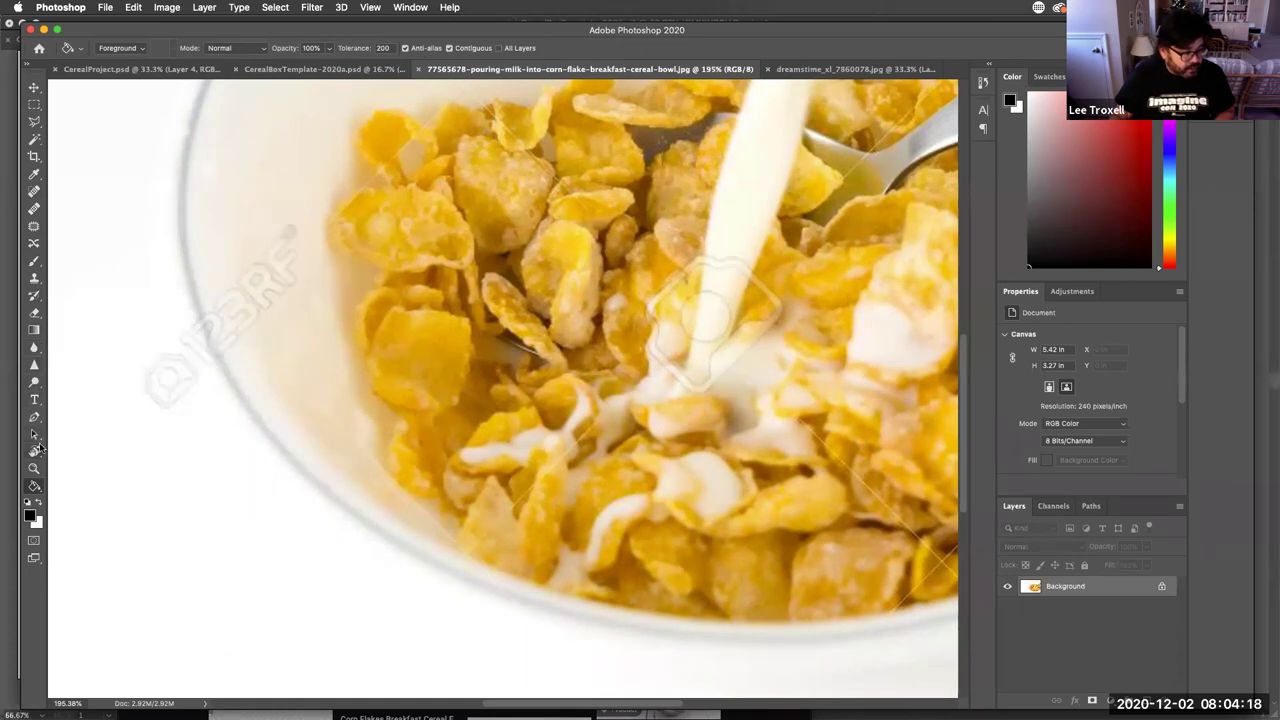
{"action": "left_click", "coordinate": [38, 452]}
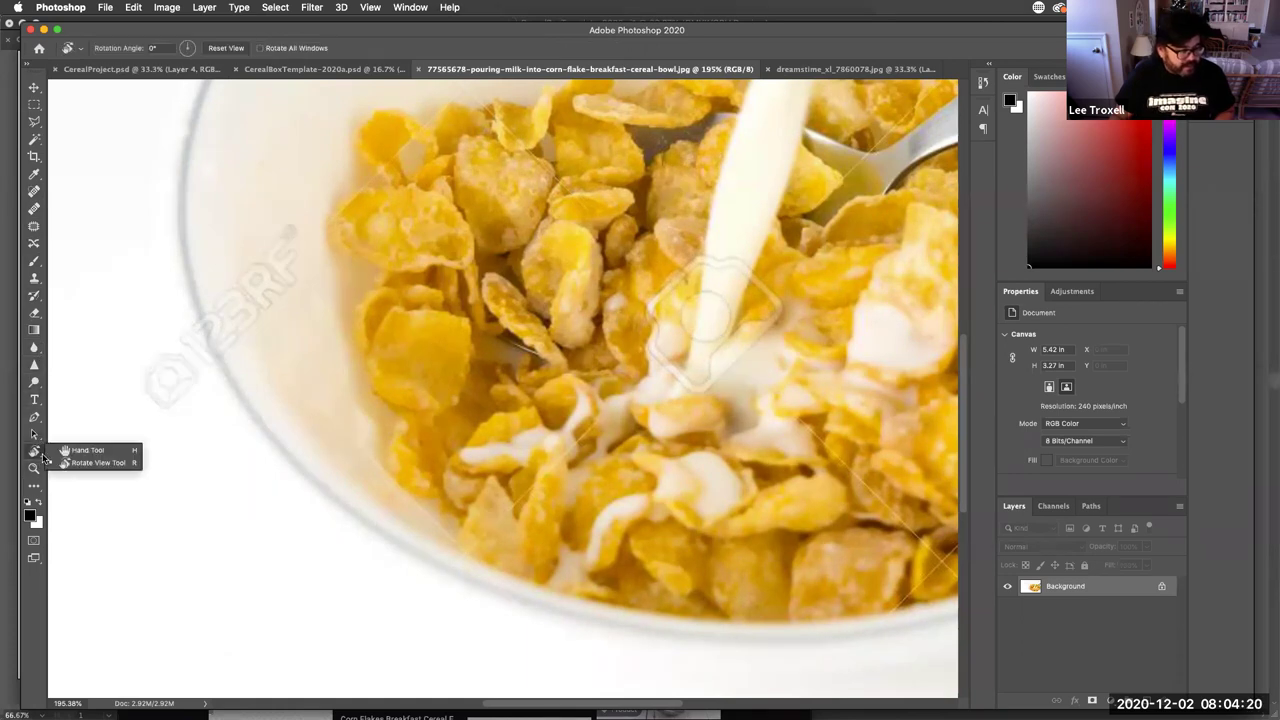
{"action": "left_click", "coordinate": [36, 488]}
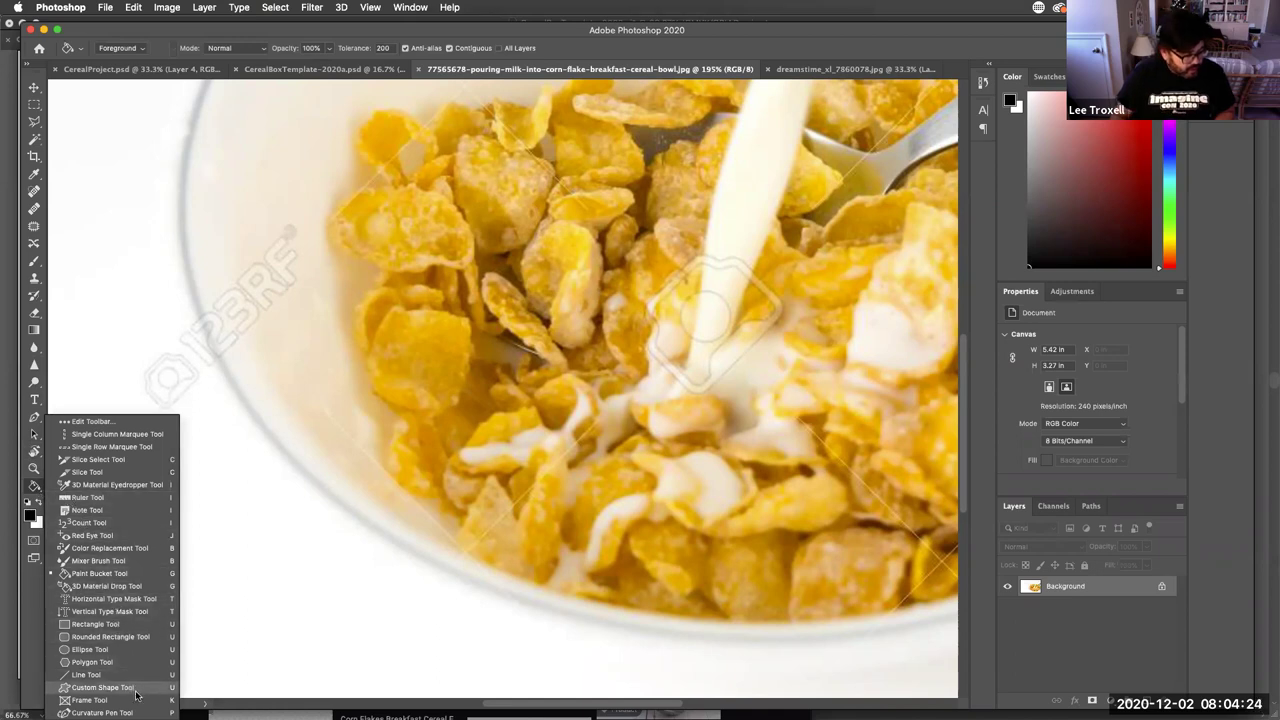
{"action": "left_click", "coordinate": [129, 548]}
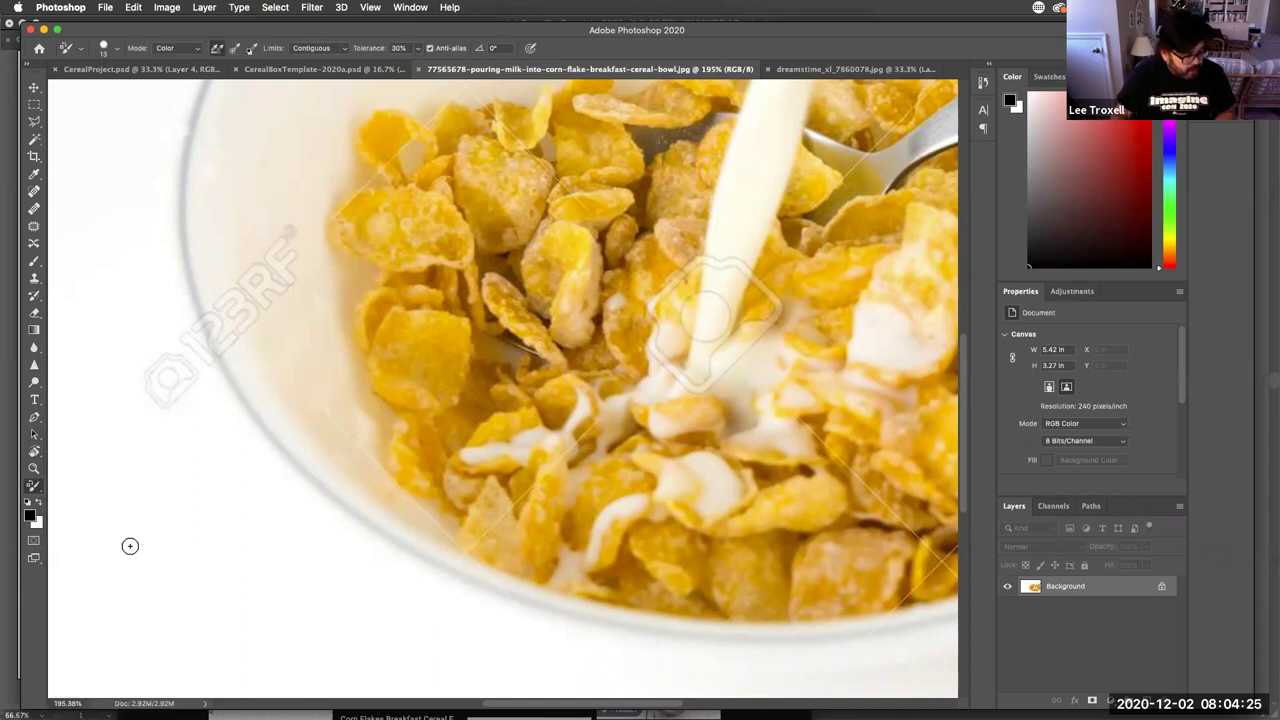
{"action": "left_click", "coordinate": [41, 493]}
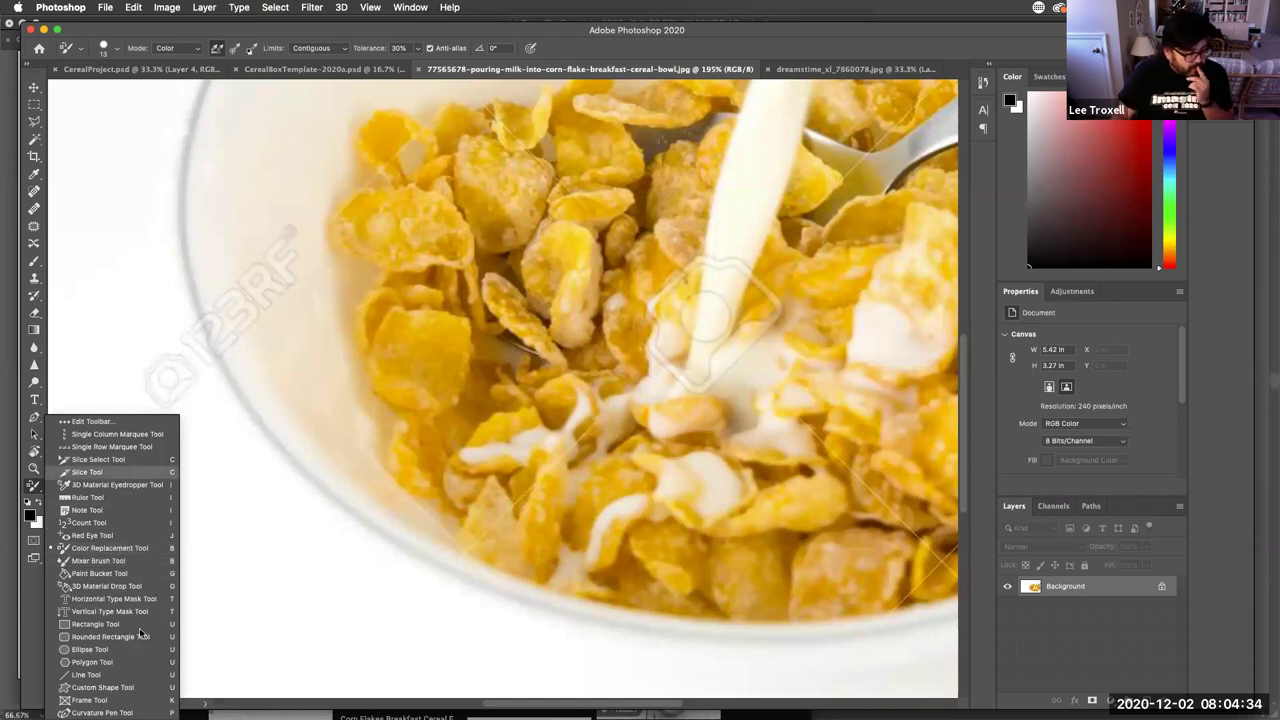
{"action": "left_click", "coordinate": [35, 292]}
{"action": "left_click", "coordinate": [35, 281]}
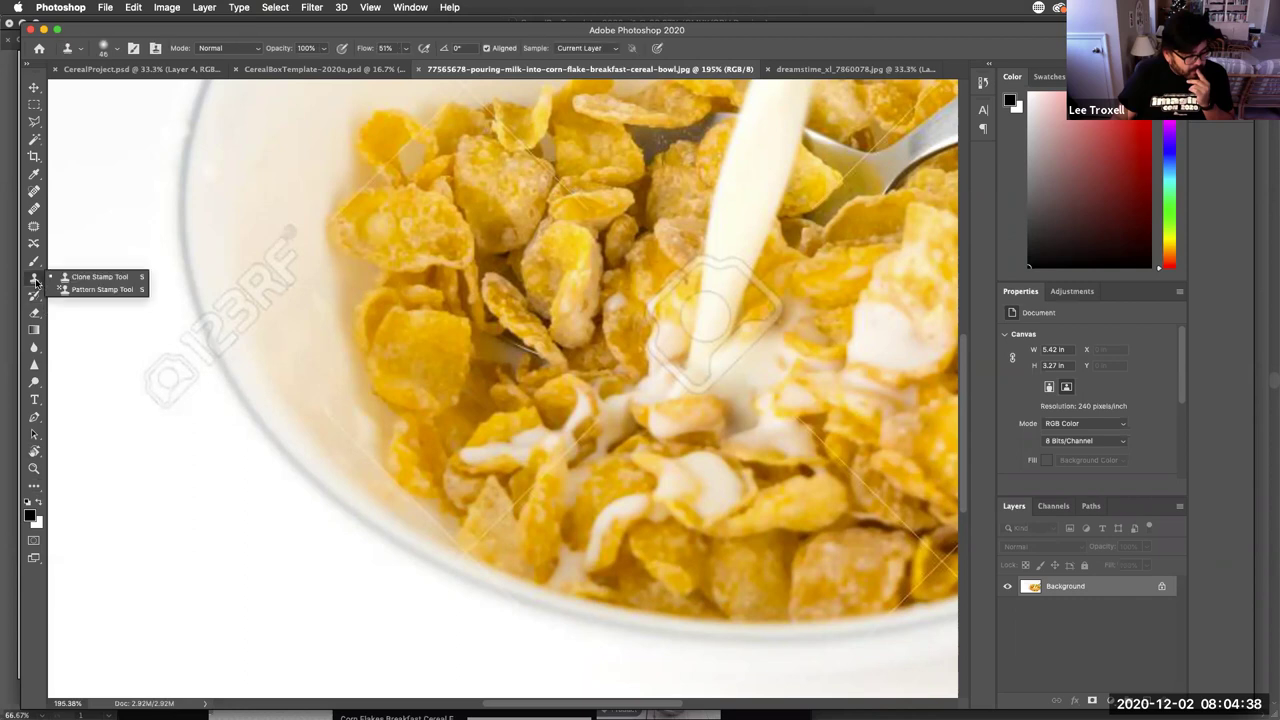
{"action": "left_click", "coordinate": [35, 265]}
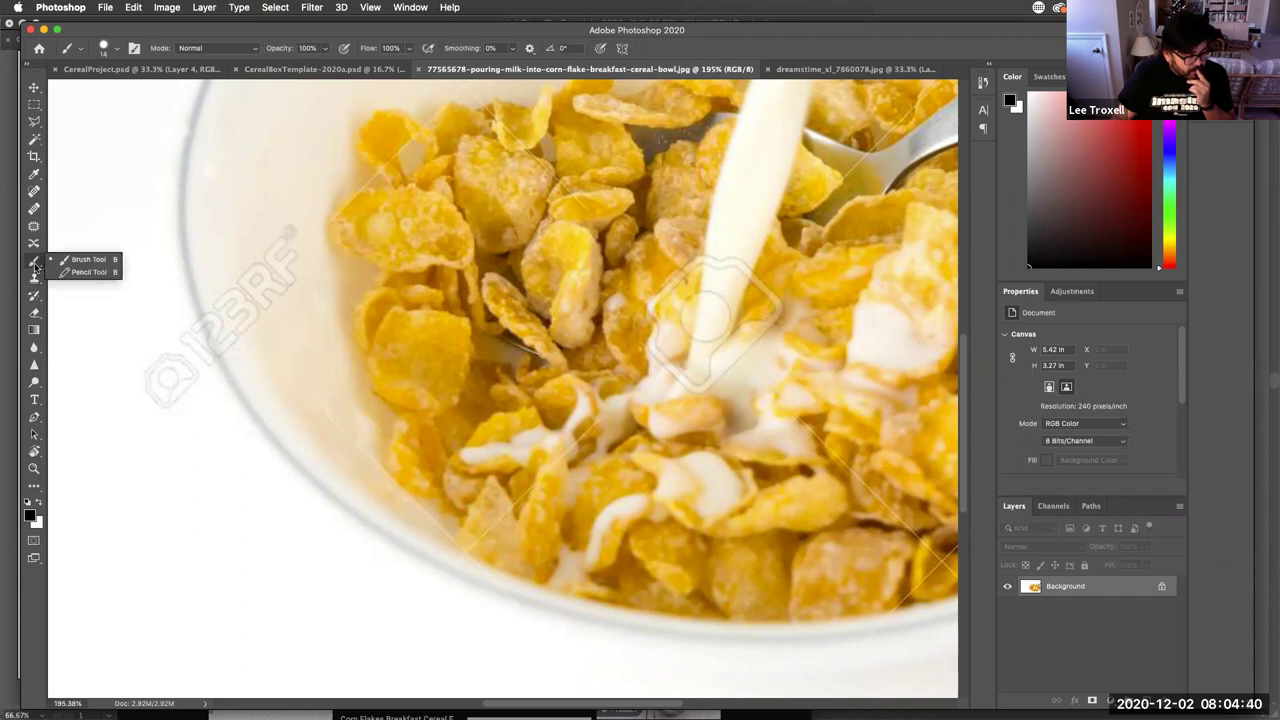
{"action": "left_click", "coordinate": [34, 228]}
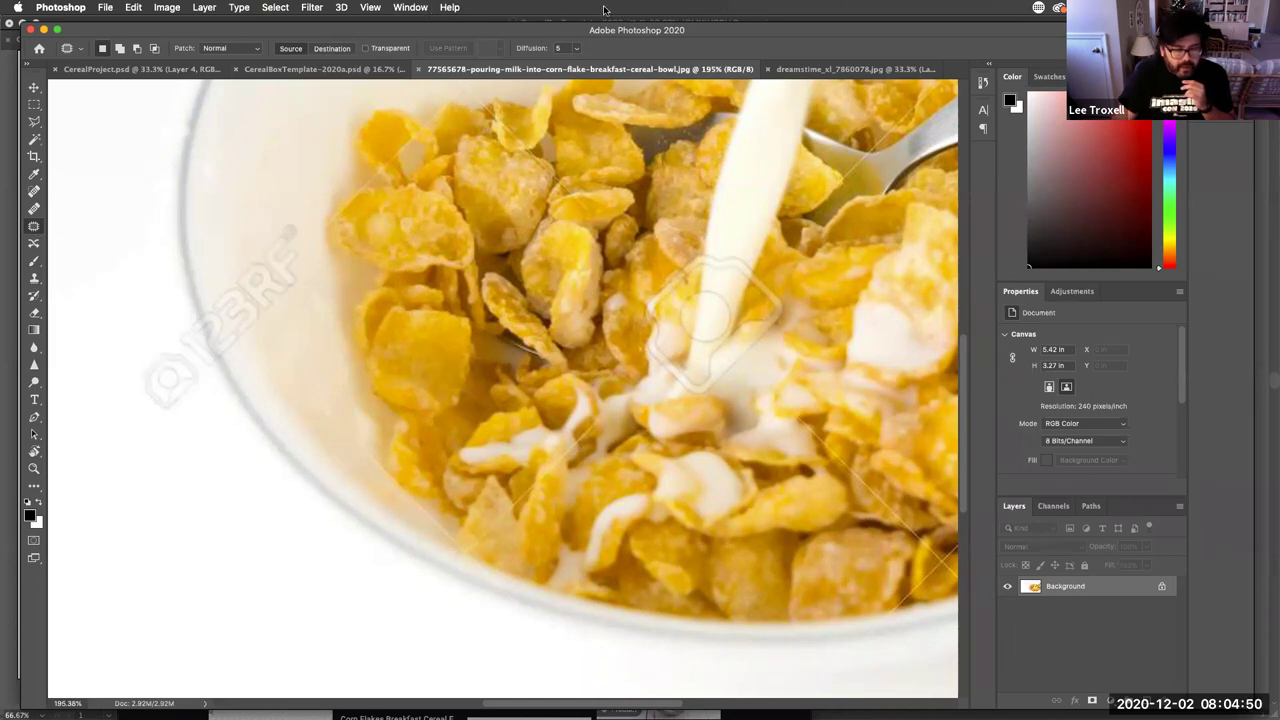
Step: Switch the workspace to Photography
{"action": "left_click", "coordinate": [408, 8]}
{"action": "mouse_move", "coordinate": [600, 36]}
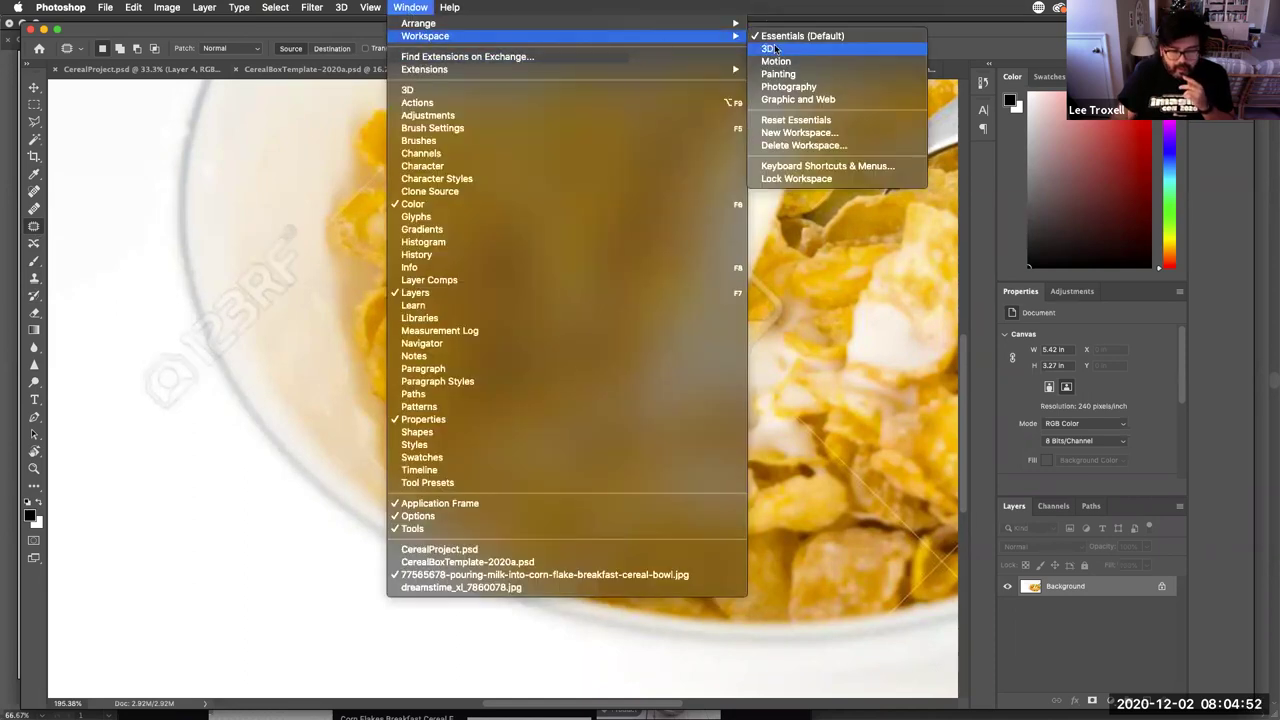
{"action": "left_click", "coordinate": [818, 88]}
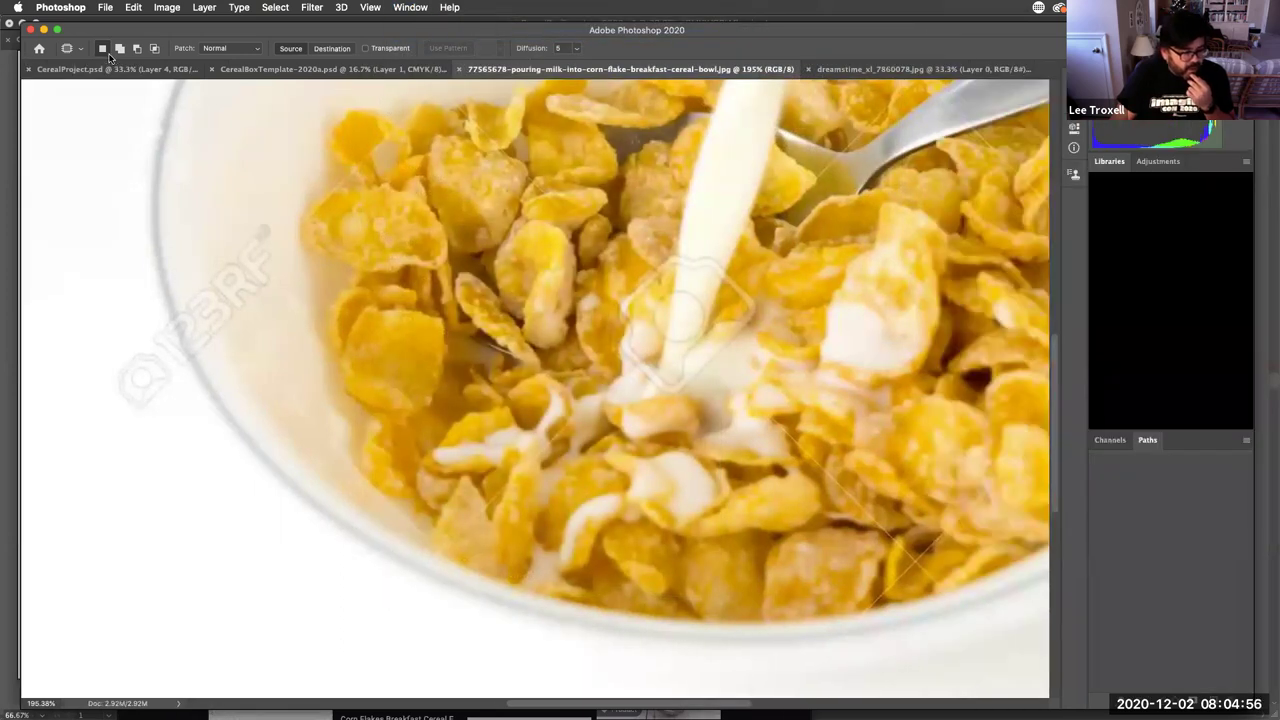
Step: Find the toolbox hidden beyond the window edge and place it as a floating toolbox over the image
{"action": "left_click", "coordinate": [409, 7]}
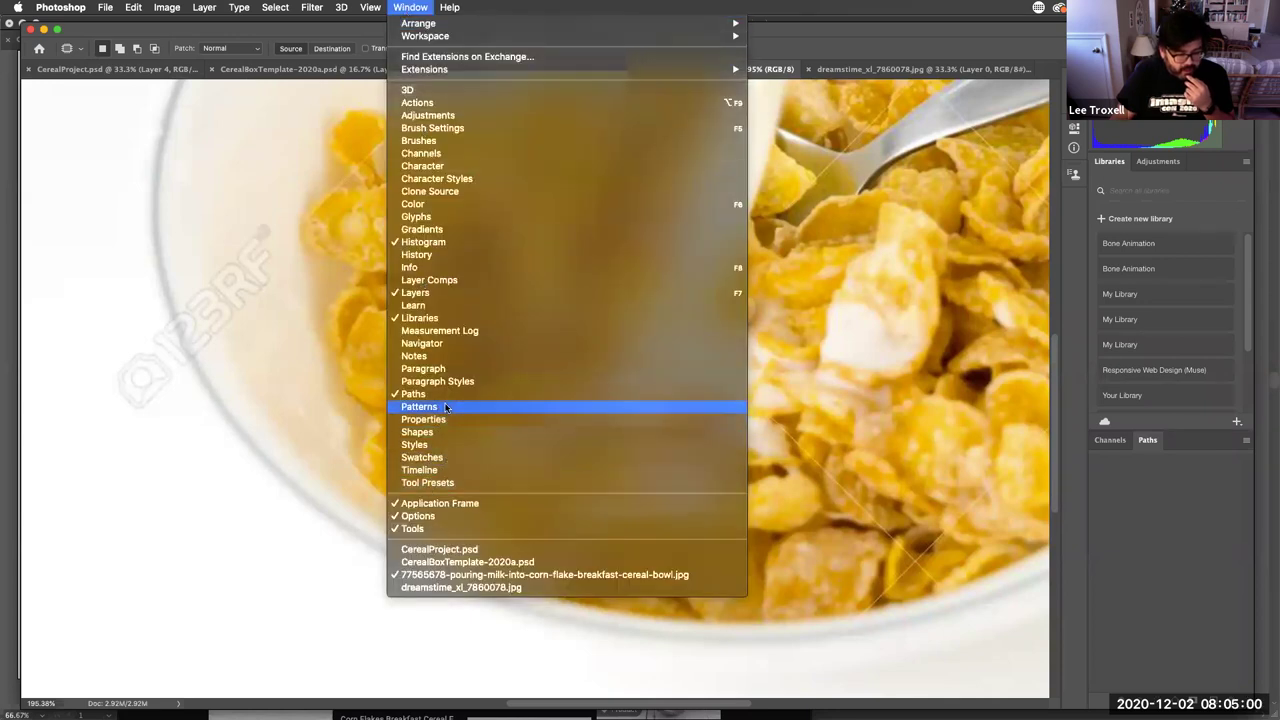
{"action": "key", "text": "Right"}
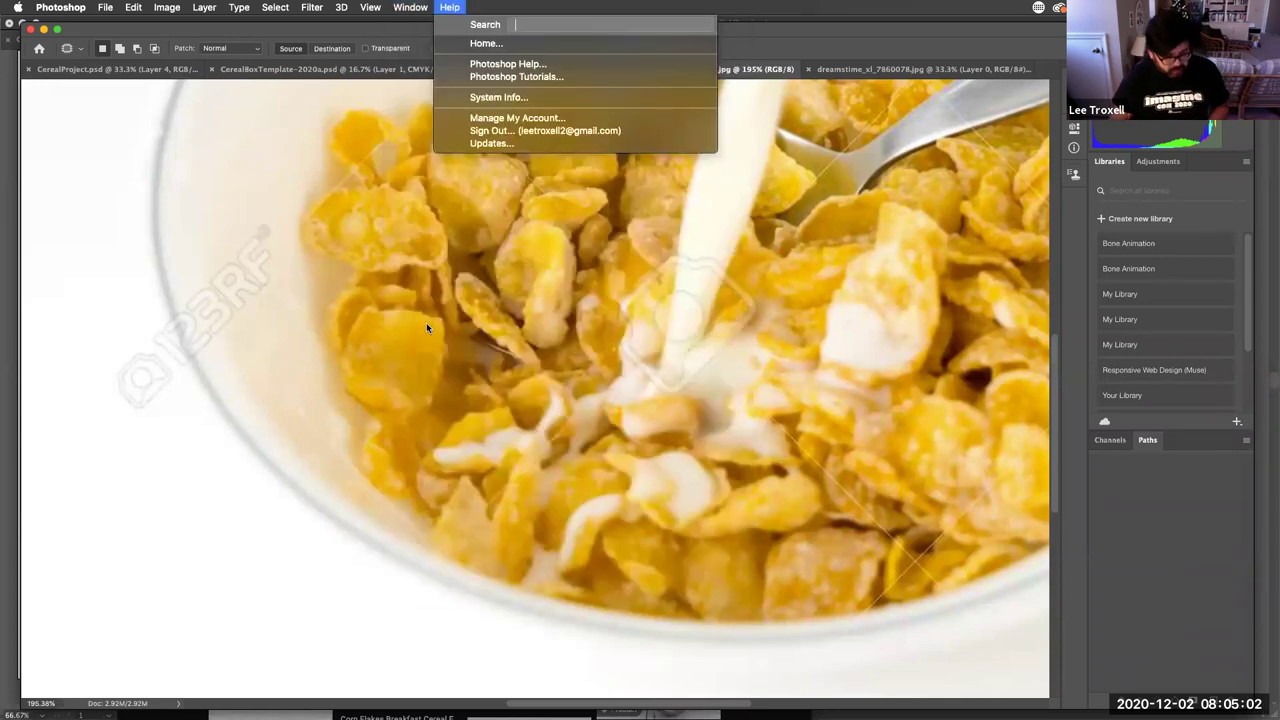
{"action": "key", "text": "Left"}
{"action": "left_click", "coordinate": [433, 12]}
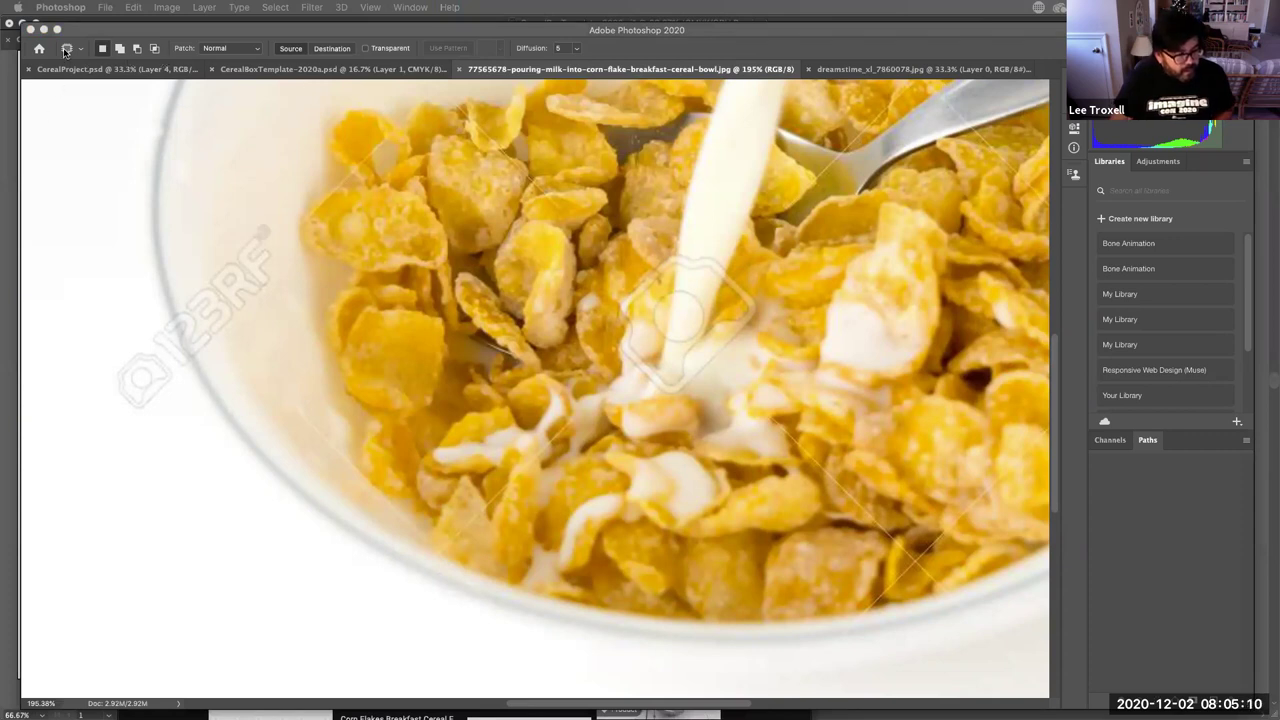
{"action": "left_click", "coordinate": [82, 50]}
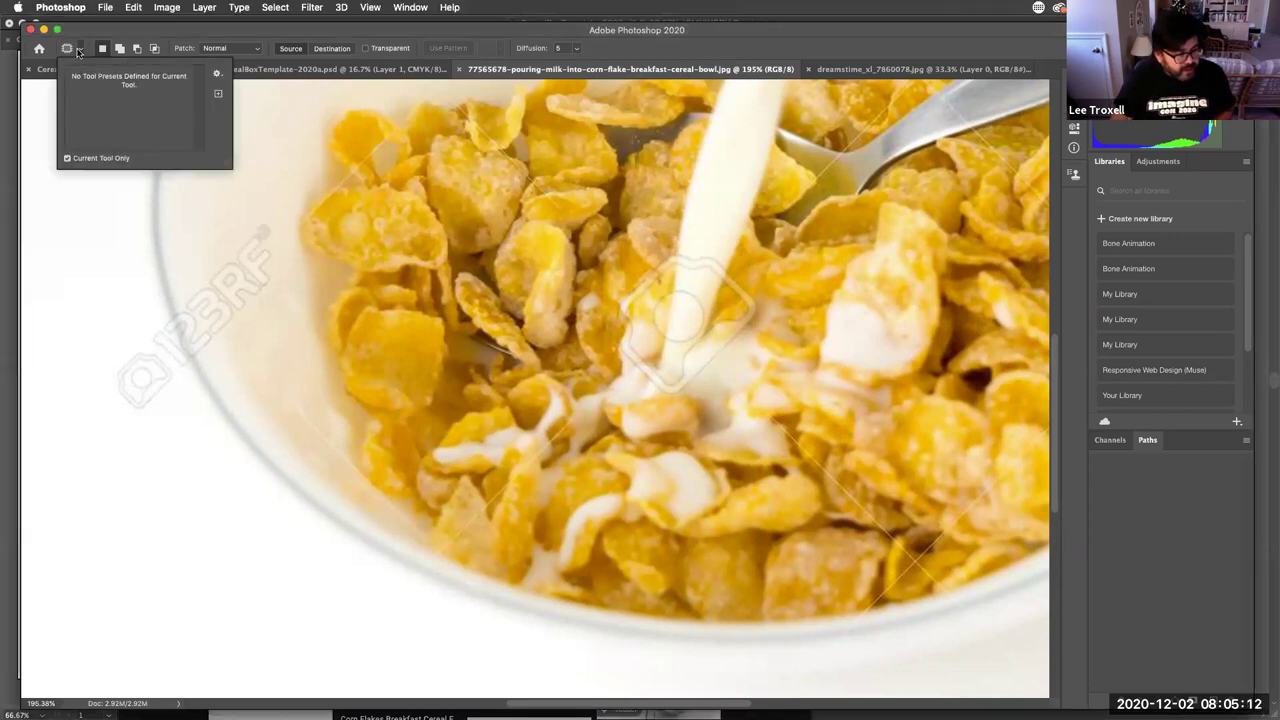
{"action": "left_click", "coordinate": [396, 36]}
{"action": "left_click", "coordinate": [411, 8]}
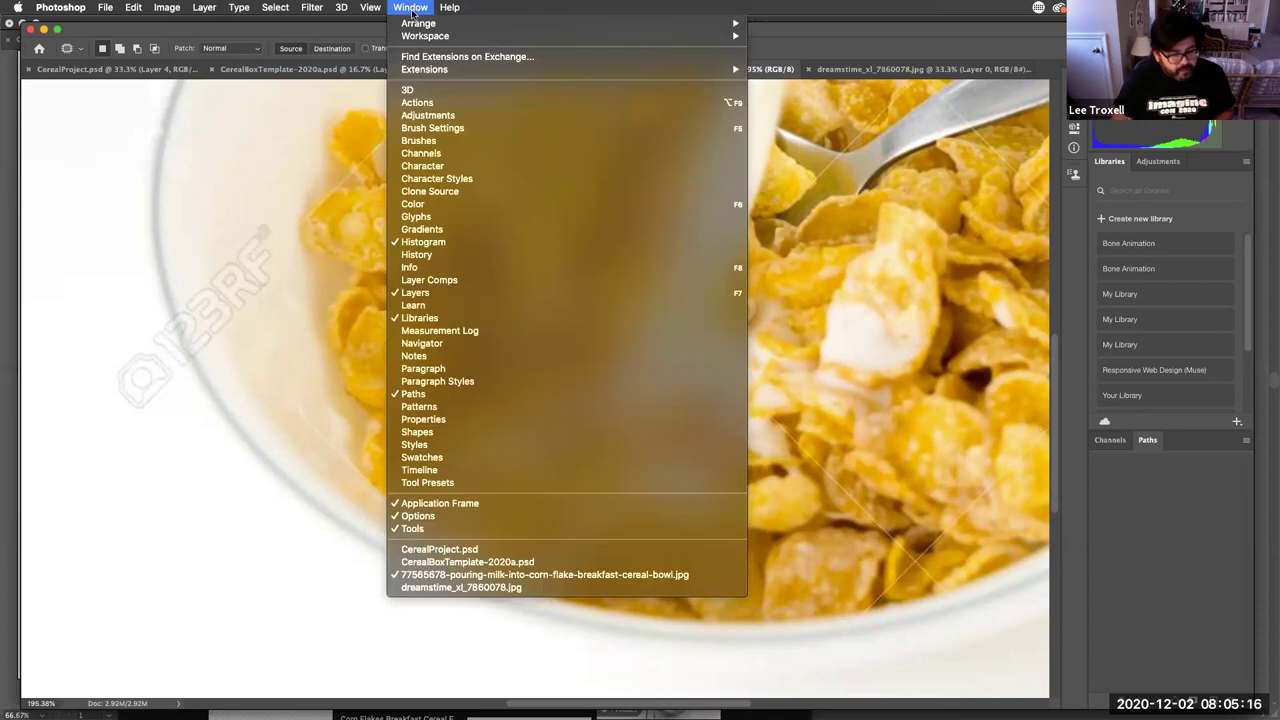
{"action": "left_click", "coordinate": [411, 8]}
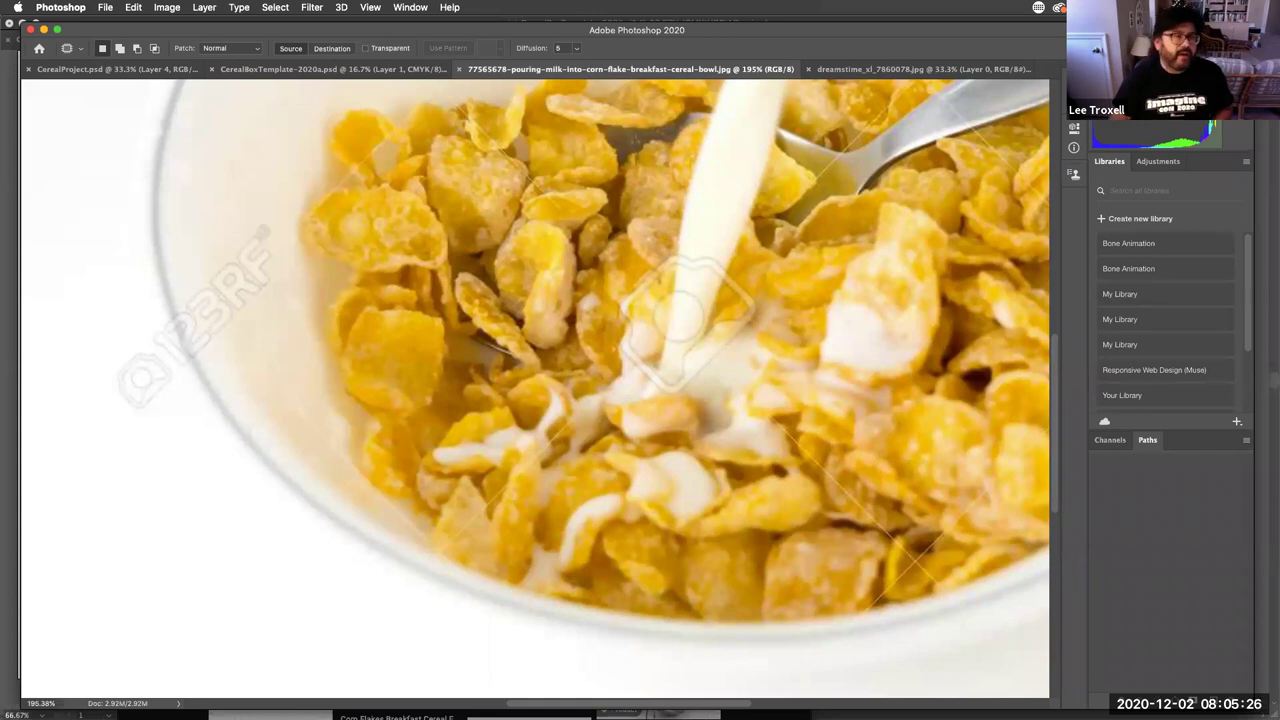
{"action": "left_click_drag", "start_coordinate": [2, 30], "coordinate": [108, 147]}
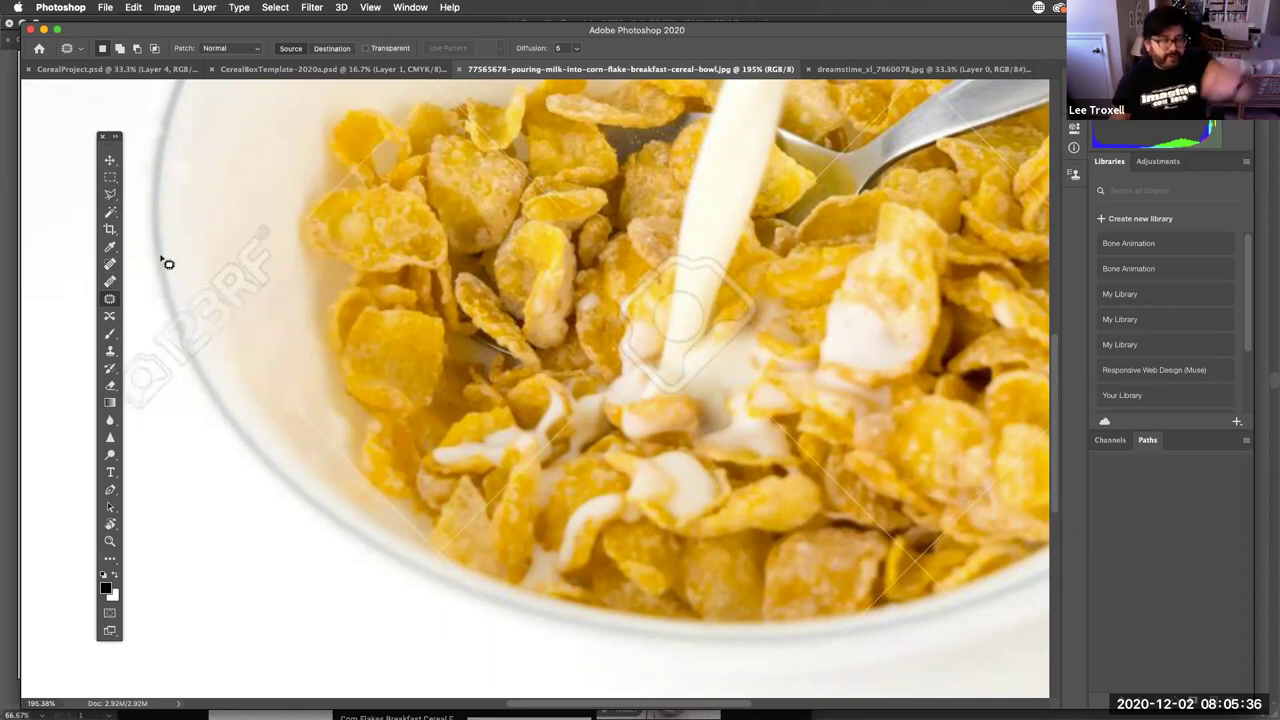
Step: Try to paint over the 123RF lettering on the bowl's edge with the Healing Brush
{"action": "left_click", "coordinate": [110, 281]}
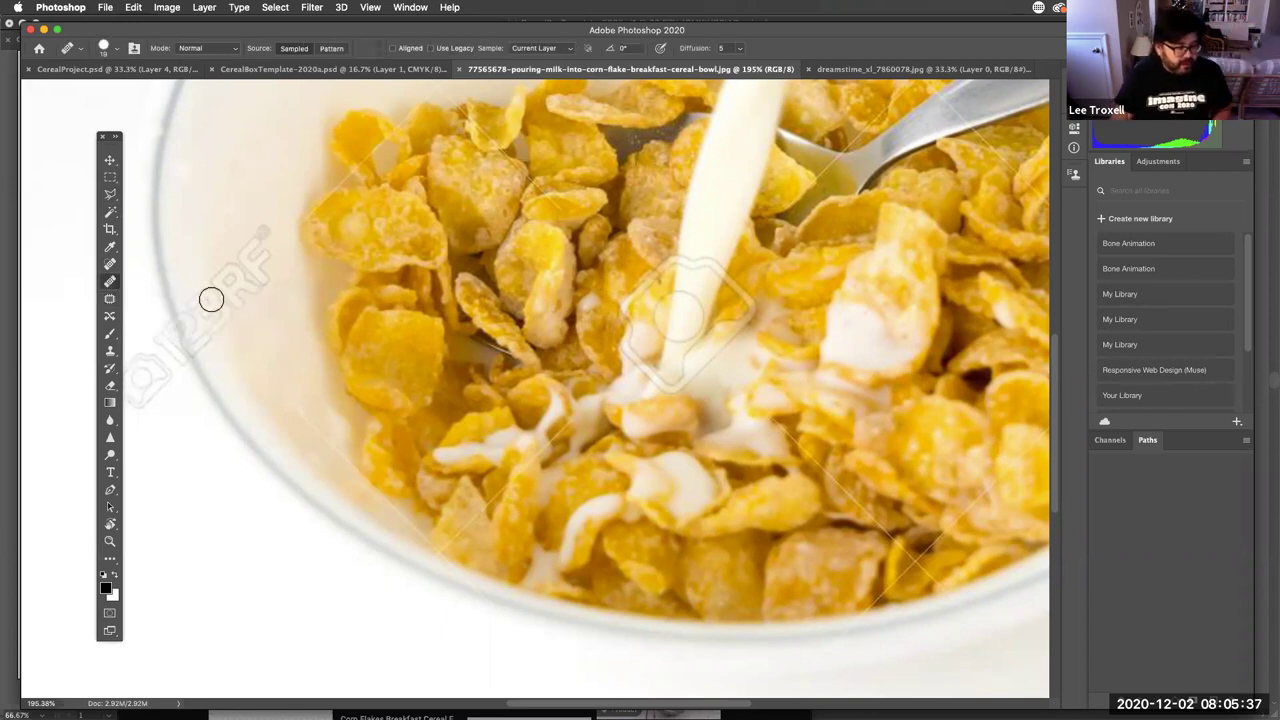
{"action": "left_click", "coordinate": [241, 250]}
{"action": "left_click", "coordinate": [745, 248]}
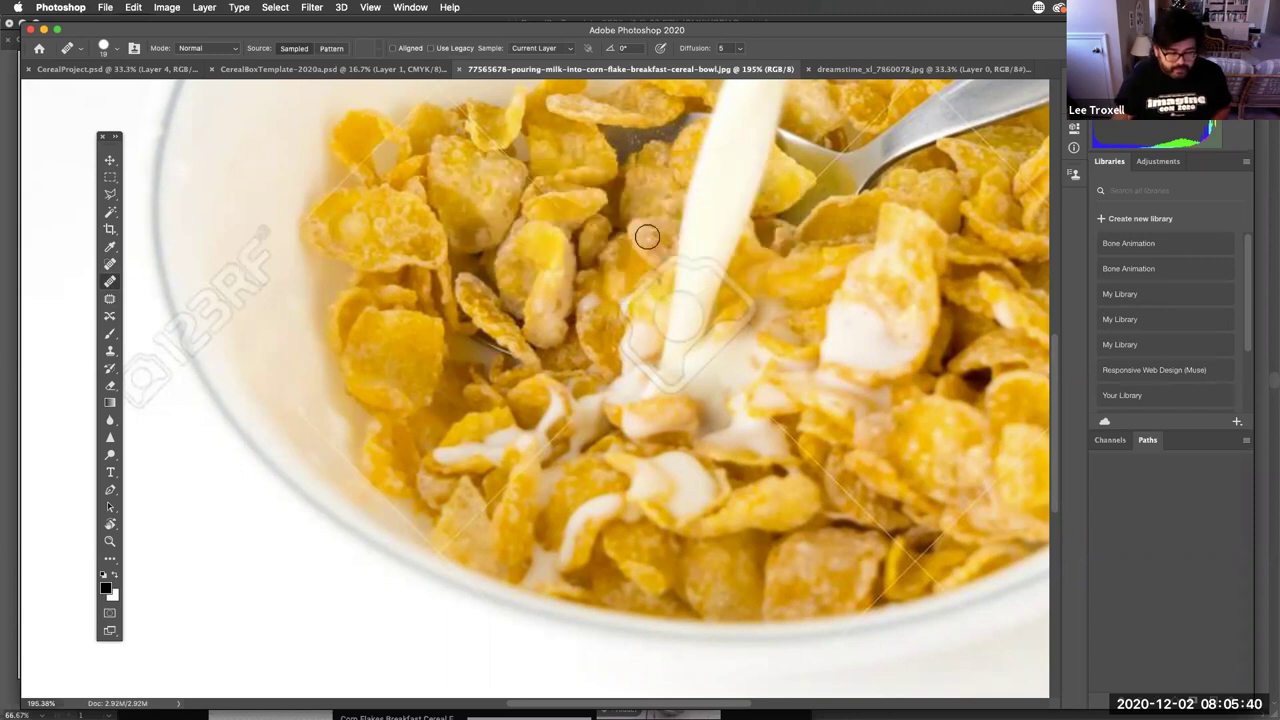
Step: Paint out the 123RF lettering and its camera logo at the bowl's edge with the Content-Aware Spot Healing Brush
{"action": "left_click", "coordinate": [110, 265]}
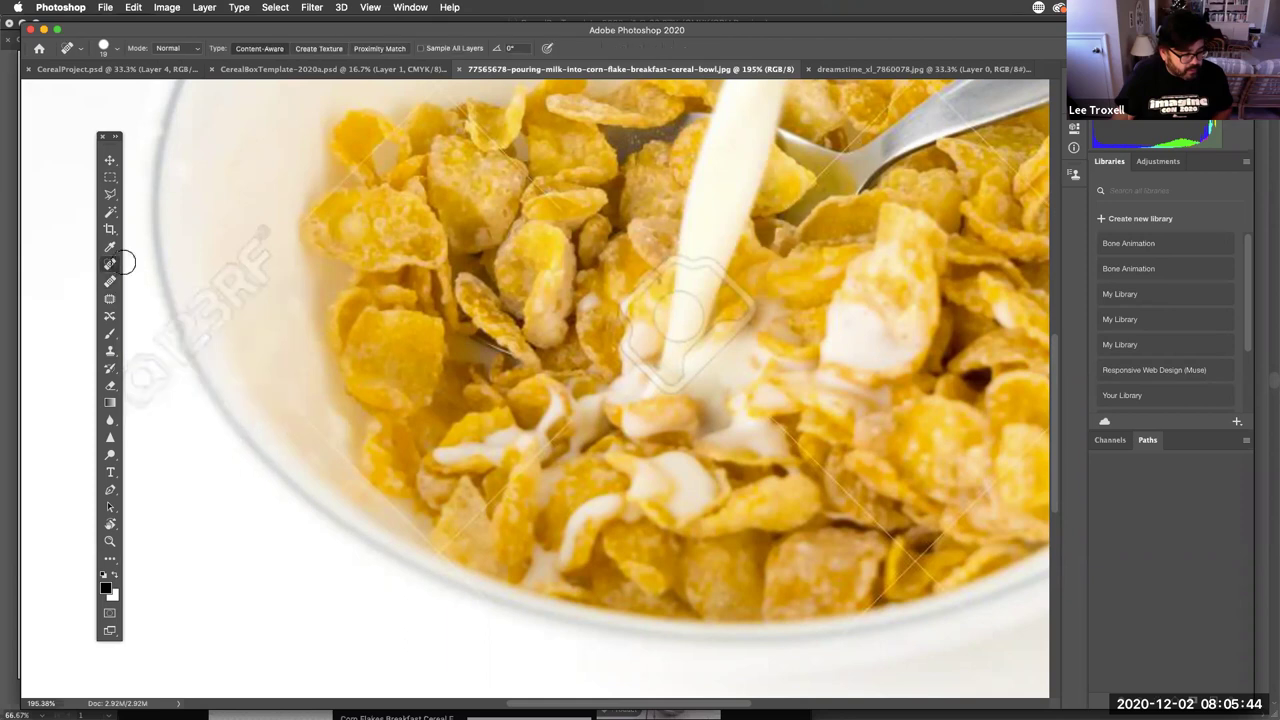
{"action": "mouse_move", "coordinate": [246, 251]}
{"action": "left_mouse_down"}
{"action": "mouse_move", "coordinate": [256, 279]}
{"action": "mouse_move", "coordinate": [226, 280]}
{"action": "mouse_move", "coordinate": [262, 272]}
{"action": "mouse_move", "coordinate": [258, 282]}
{"action": "mouse_move", "coordinate": [209, 289]}
{"action": "mouse_move", "coordinate": [223, 322]}
{"action": "mouse_move", "coordinate": [191, 302]}
{"action": "left_mouse_up"}
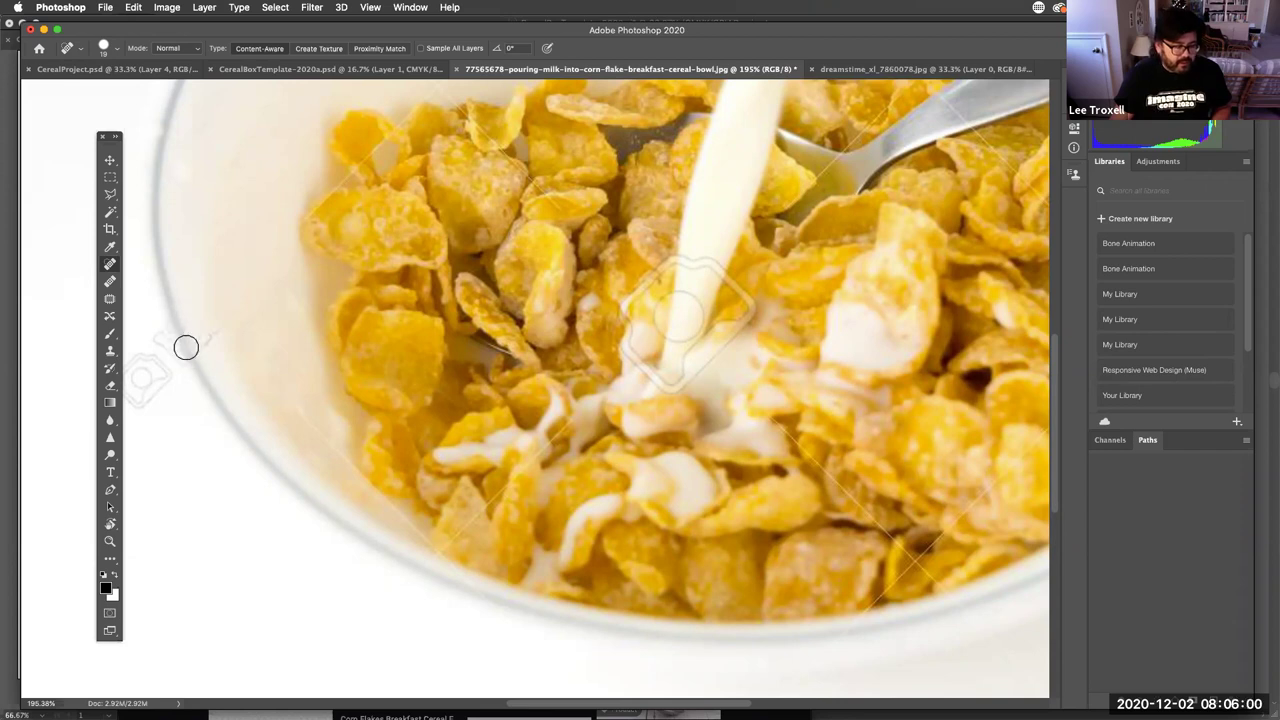
{"action": "left_click", "coordinate": [206, 343]}
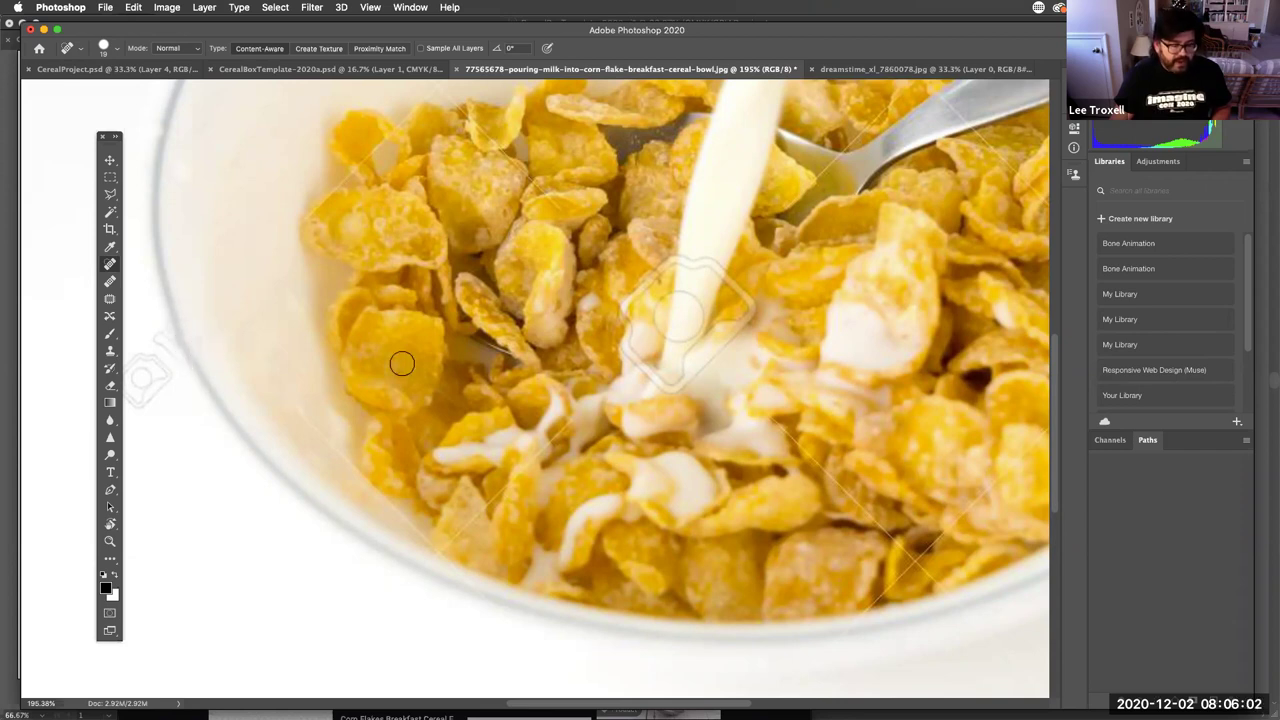
{"action": "left_click", "coordinate": [160, 343]}
{"action": "left_click_drag", "start_coordinate": [160, 343], "coordinate": [147, 410]}
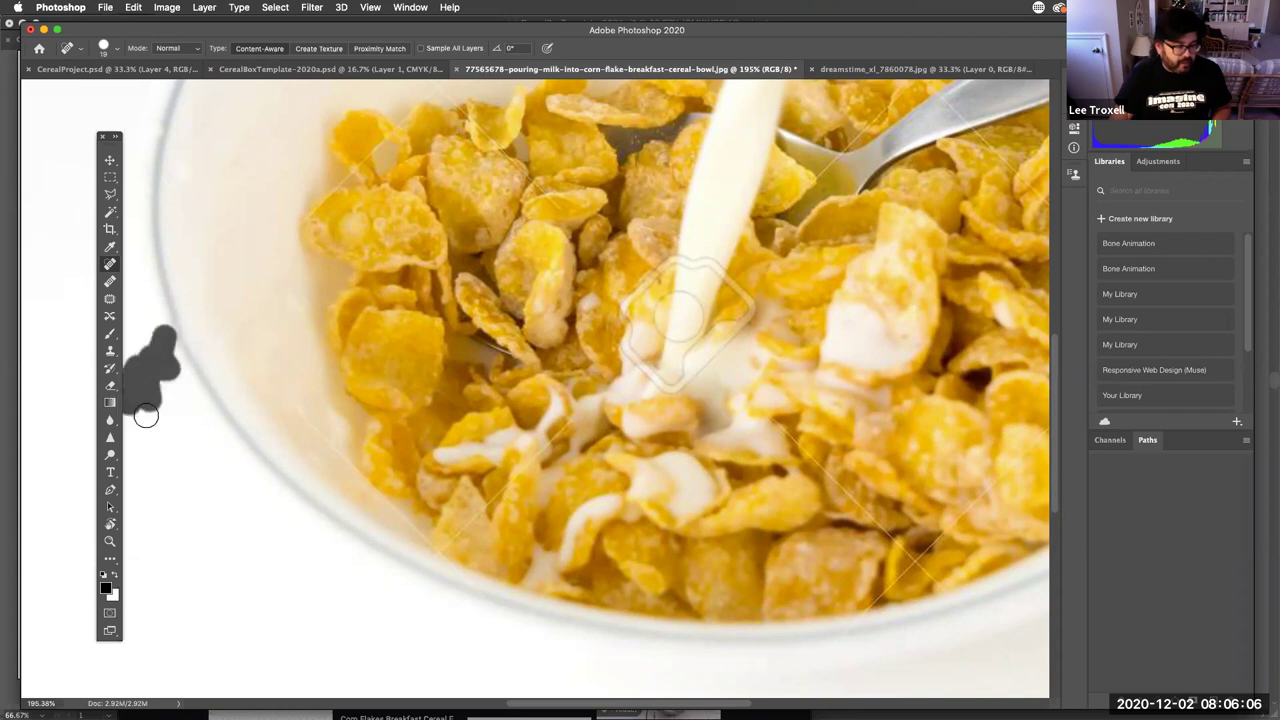
Step: Paint out the camera logo watermark around the base of the milk stream with the Spot Healing Brush
{"action": "left_click", "coordinate": [700, 263]}
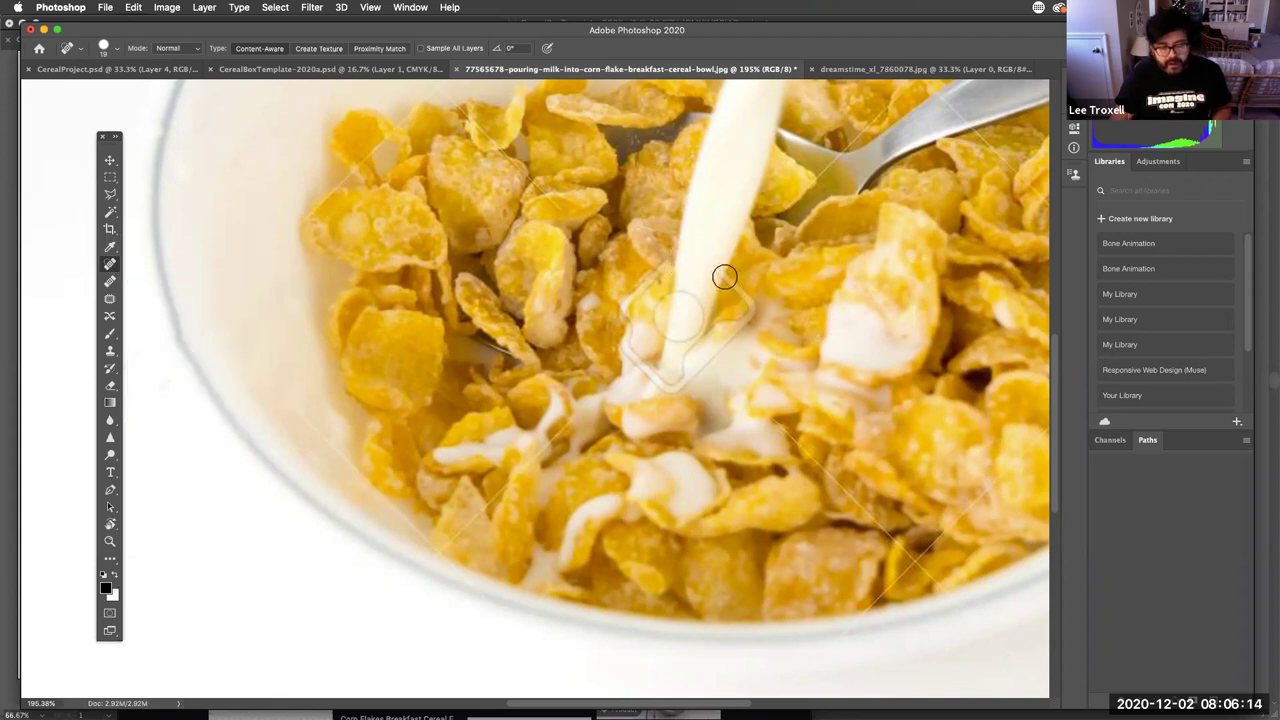
{"action": "mouse_move", "coordinate": [740, 290]}
{"action": "left_mouse_down"}
{"action": "mouse_move", "coordinate": [745, 312]}
{"action": "mouse_move", "coordinate": [719, 343]}
{"action": "left_mouse_up"}
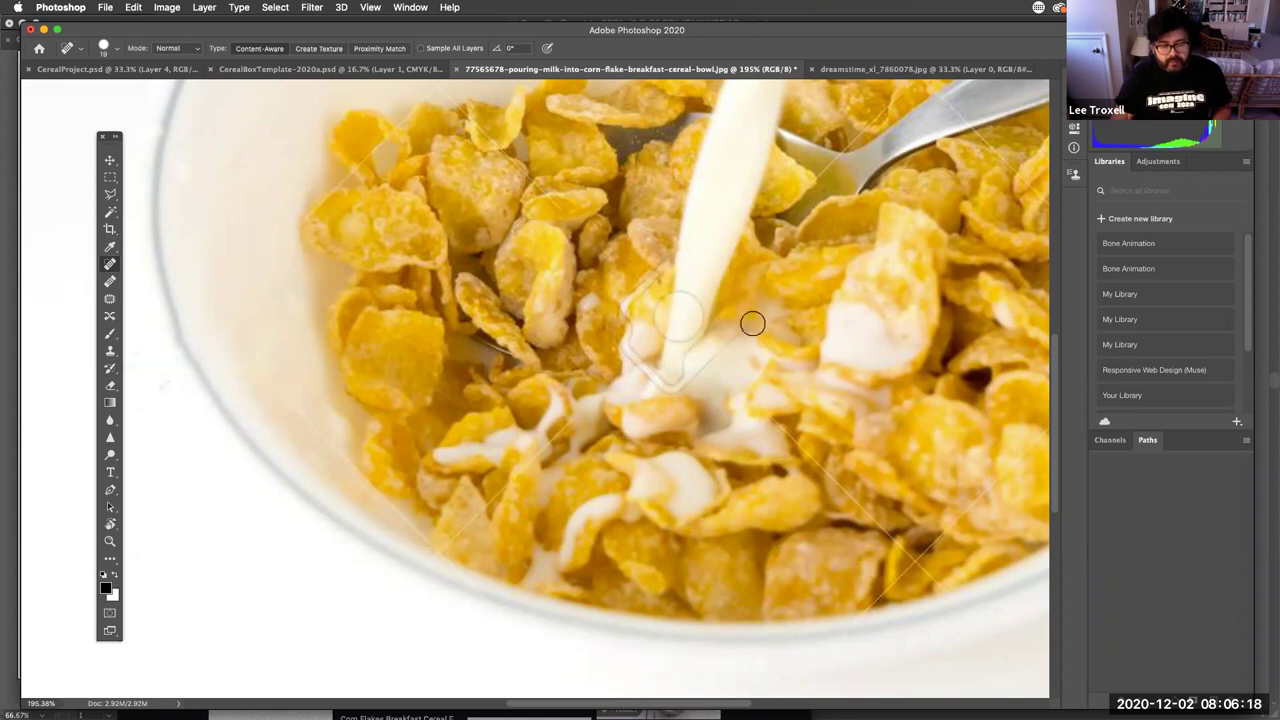
{"action": "mouse_move", "coordinate": [647, 272]}
{"action": "left_mouse_down"}
{"action": "mouse_move", "coordinate": [657, 263]}
{"action": "mouse_move", "coordinate": [626, 336]}
{"action": "left_mouse_up"}
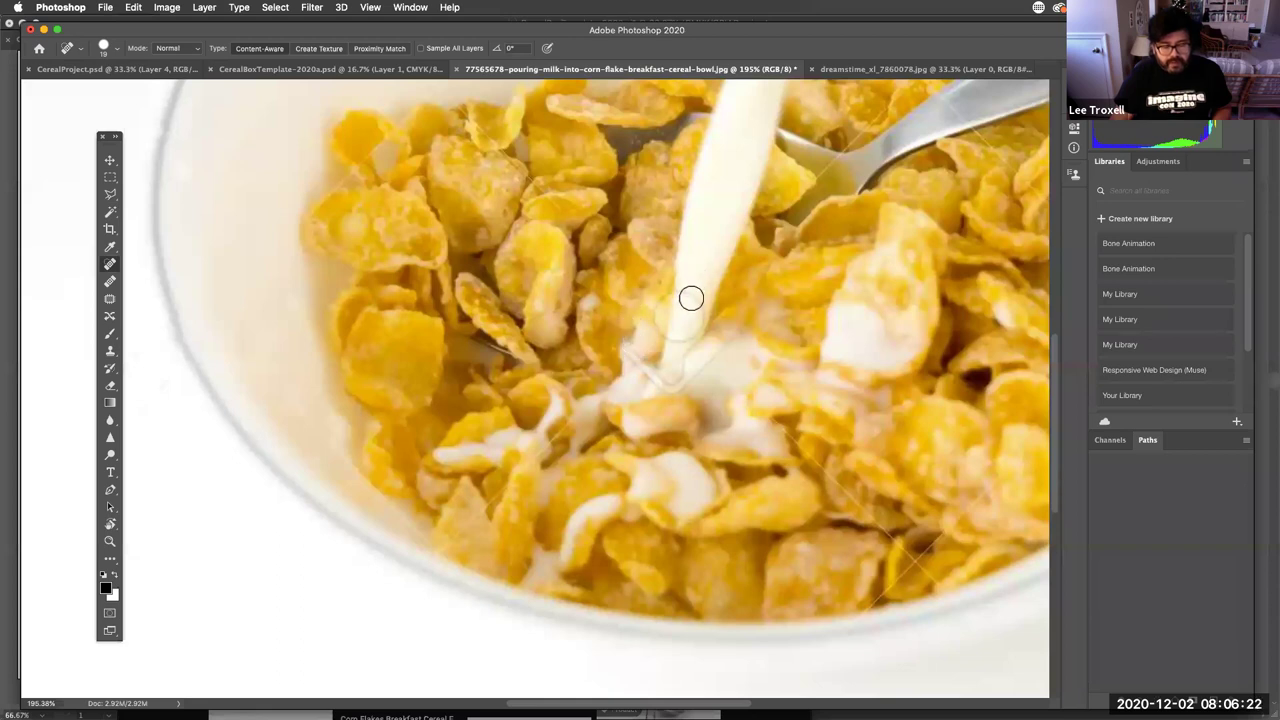
{"action": "mouse_move", "coordinate": [690, 295]}
{"action": "left_mouse_down"}
{"action": "mouse_move", "coordinate": [692, 322]}
{"action": "mouse_move", "coordinate": [669, 297]}
{"action": "mouse_move", "coordinate": [663, 326]}
{"action": "mouse_move", "coordinate": [694, 326]}
{"action": "mouse_move", "coordinate": [688, 366]}
{"action": "mouse_move", "coordinate": [726, 343]}
{"action": "mouse_move", "coordinate": [676, 379]}
{"action": "mouse_move", "coordinate": [706, 358]}
{"action": "mouse_move", "coordinate": [651, 371]}
{"action": "mouse_move", "coordinate": [634, 357]}
{"action": "mouse_move", "coordinate": [638, 368]}
{"action": "left_mouse_up"}
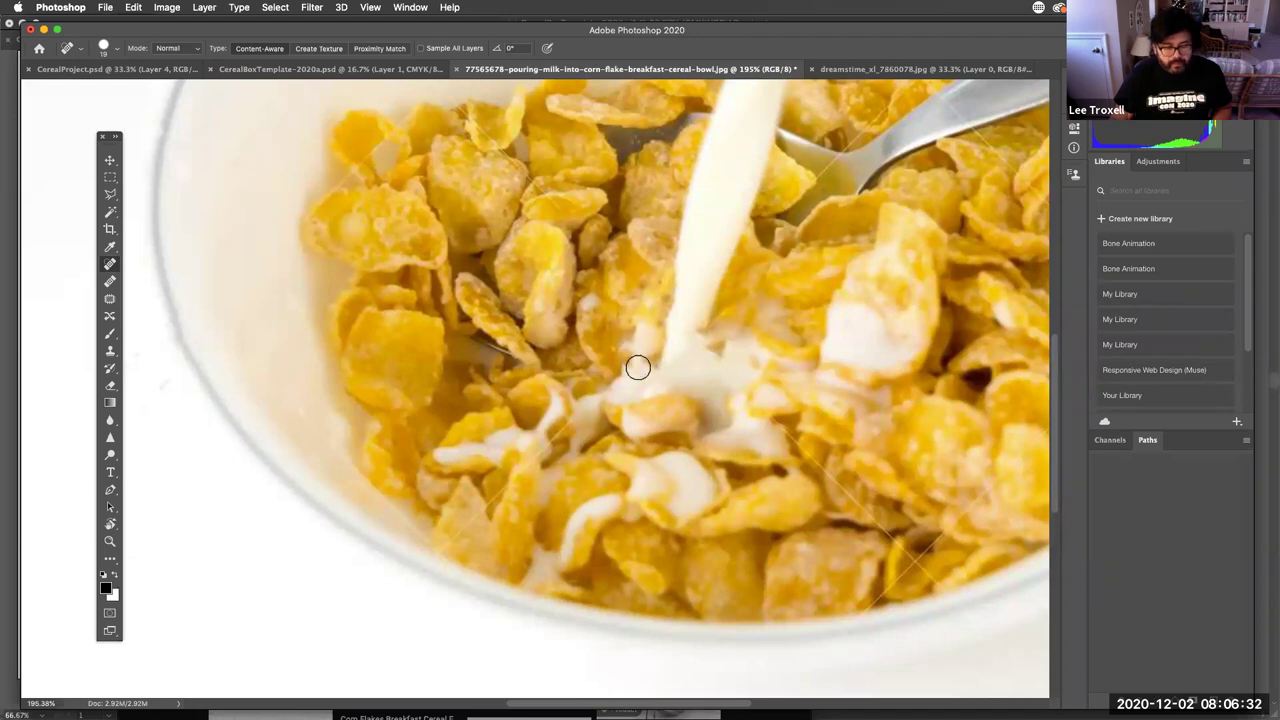
Step: Paint out the thin diagonal watermark lines across the flakes on the bowl's lower right side with the Spot Healing Brush
{"action": "left_click", "coordinate": [793, 442]}
{"action": "left_click", "coordinate": [795, 445]}
{"action": "left_click_drag", "start_coordinate": [814, 460], "coordinate": [883, 524]}
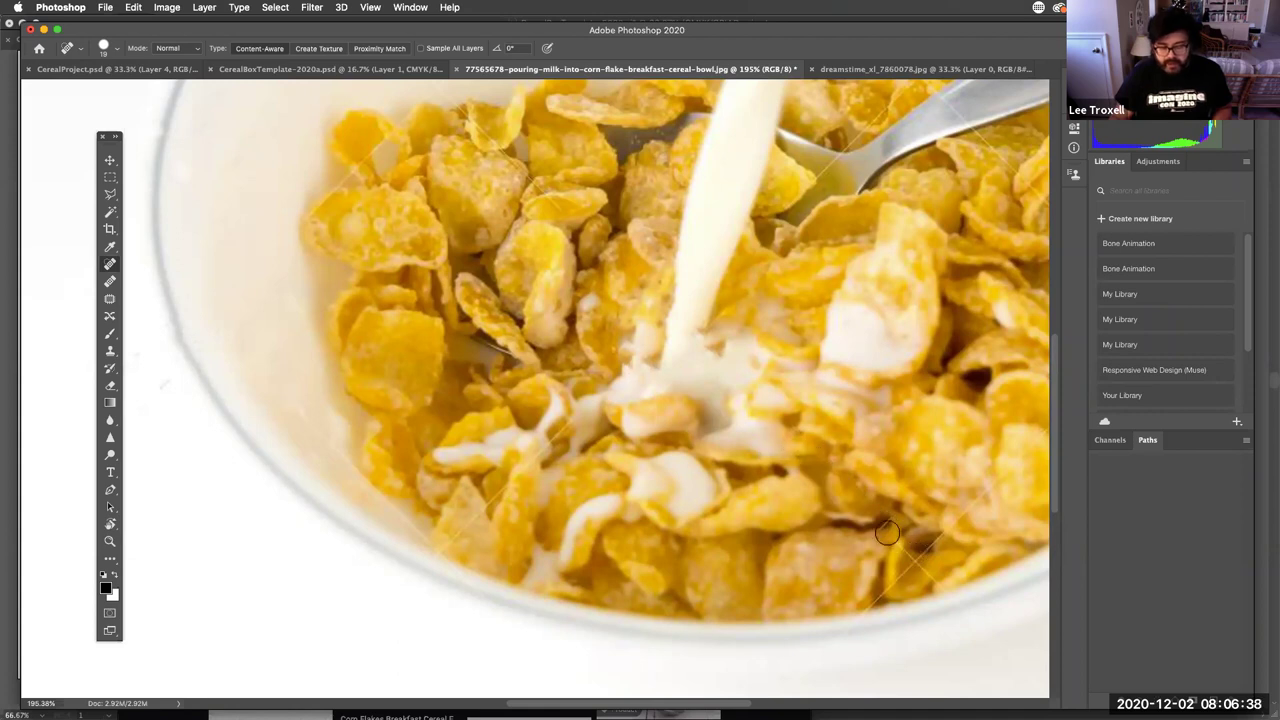
{"action": "left_click", "coordinate": [908, 548]}
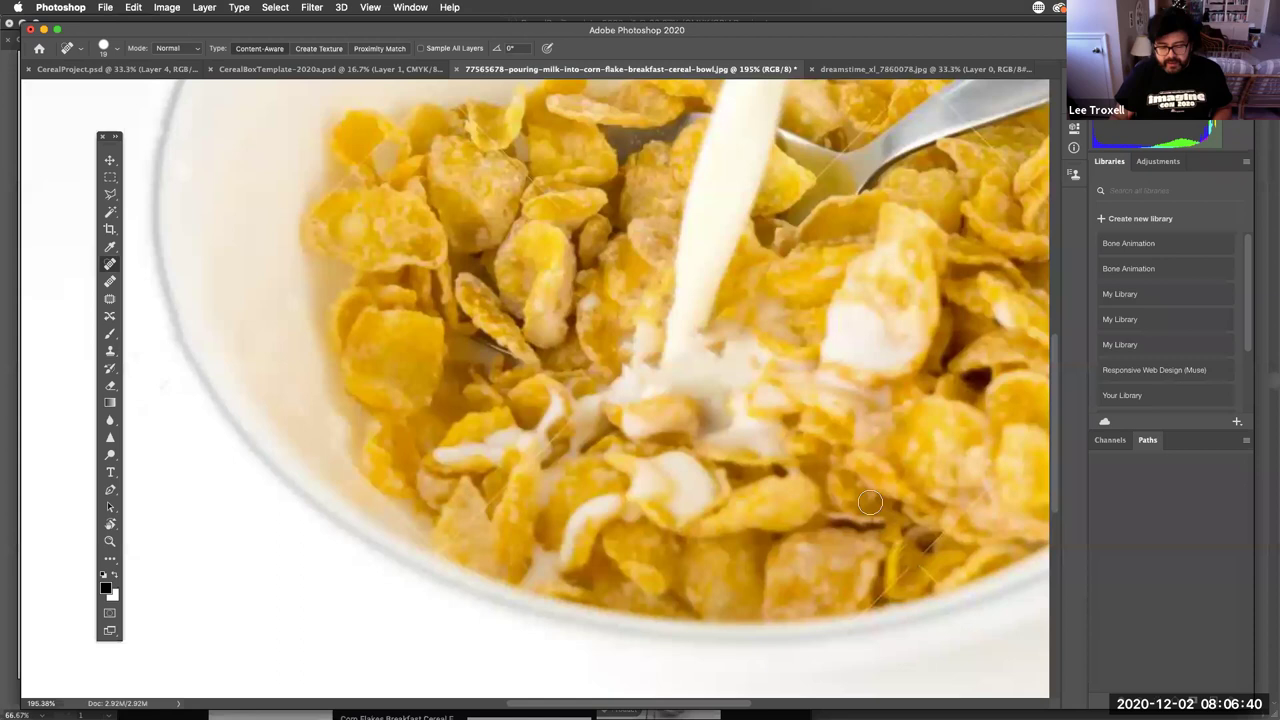
Step: Paint out the watermark lettering inside the bowl's back wall and the camera logo above the spoon
{"action": "left_click", "coordinate": [790, 291], "text": "alt"}
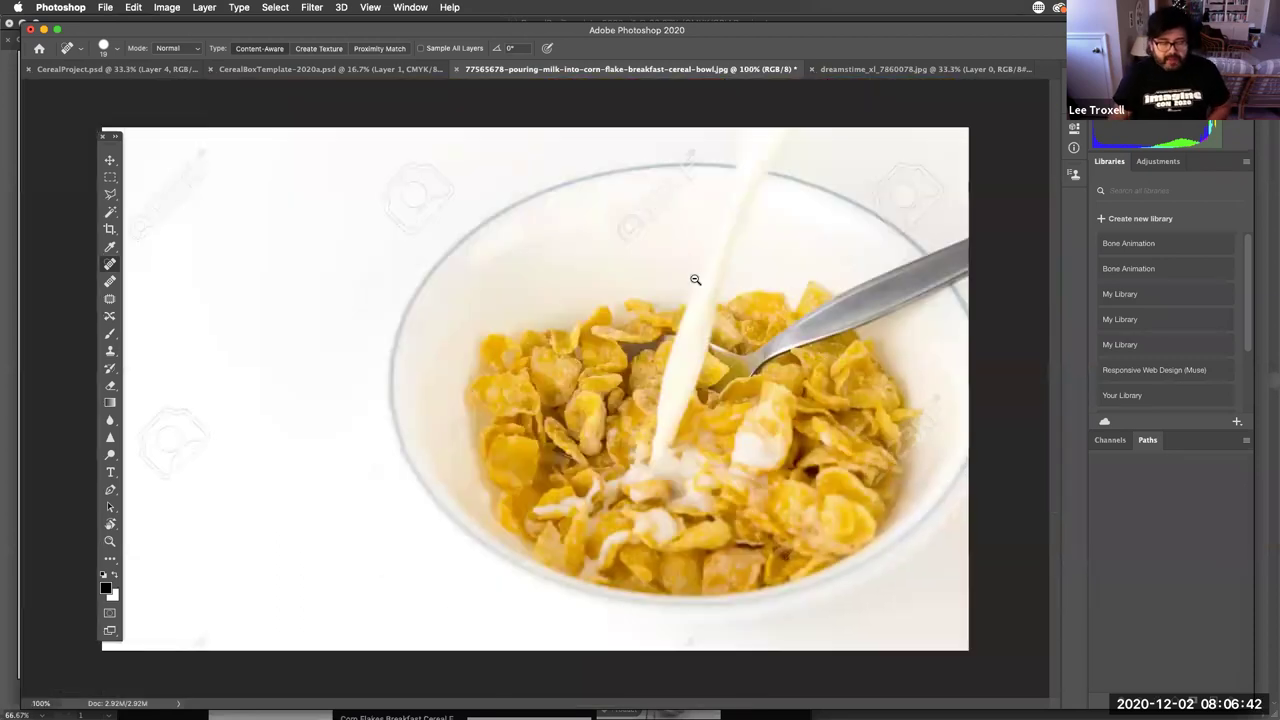
{"action": "mouse_move", "coordinate": [626, 232]}
{"action": "left_mouse_down"}
{"action": "mouse_move", "coordinate": [615, 230]}
{"action": "mouse_move", "coordinate": [678, 195]}
{"action": "mouse_move", "coordinate": [657, 186]}
{"action": "mouse_move", "coordinate": [676, 189]}
{"action": "left_mouse_up"}
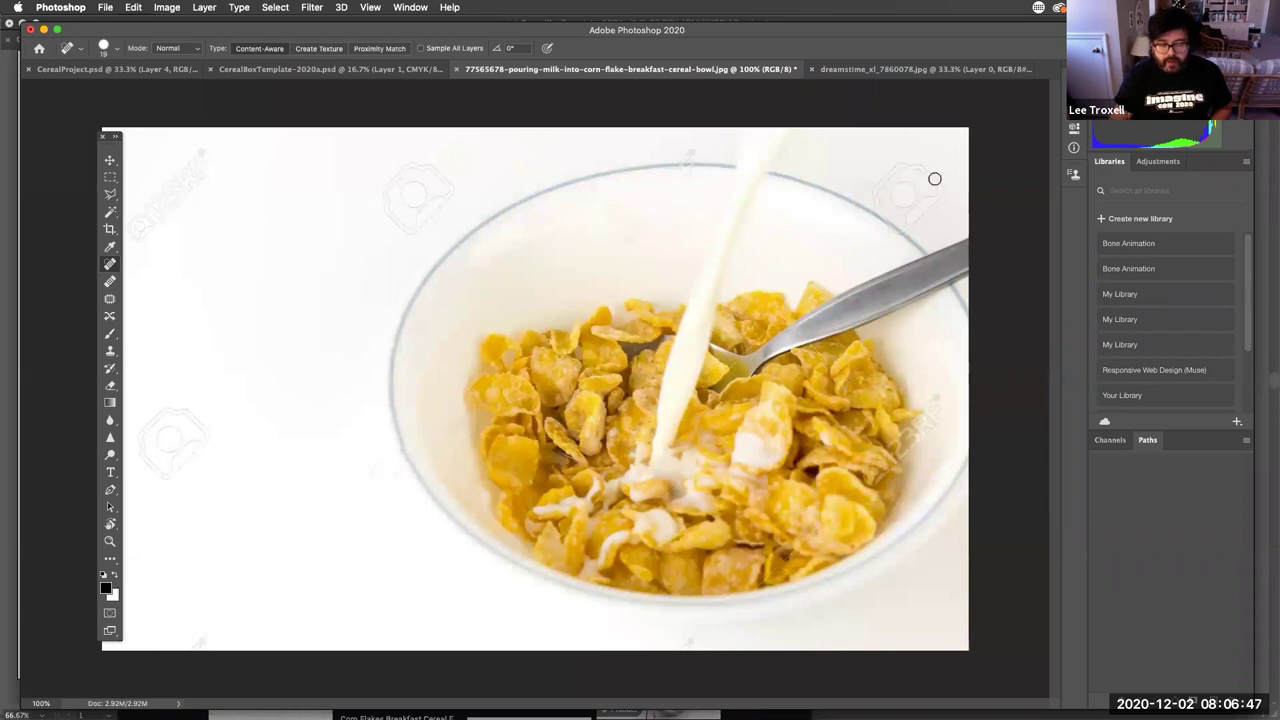
{"action": "mouse_move", "coordinate": [934, 179]}
{"action": "left_mouse_down"}
{"action": "mouse_move", "coordinate": [915, 172]}
{"action": "mouse_move", "coordinate": [885, 195]}
{"action": "mouse_move", "coordinate": [910, 198]}
{"action": "mouse_move", "coordinate": [915, 215]}
{"action": "mouse_move", "coordinate": [876, 202]}
{"action": "mouse_move", "coordinate": [897, 206]}
{"action": "left_mouse_up"}
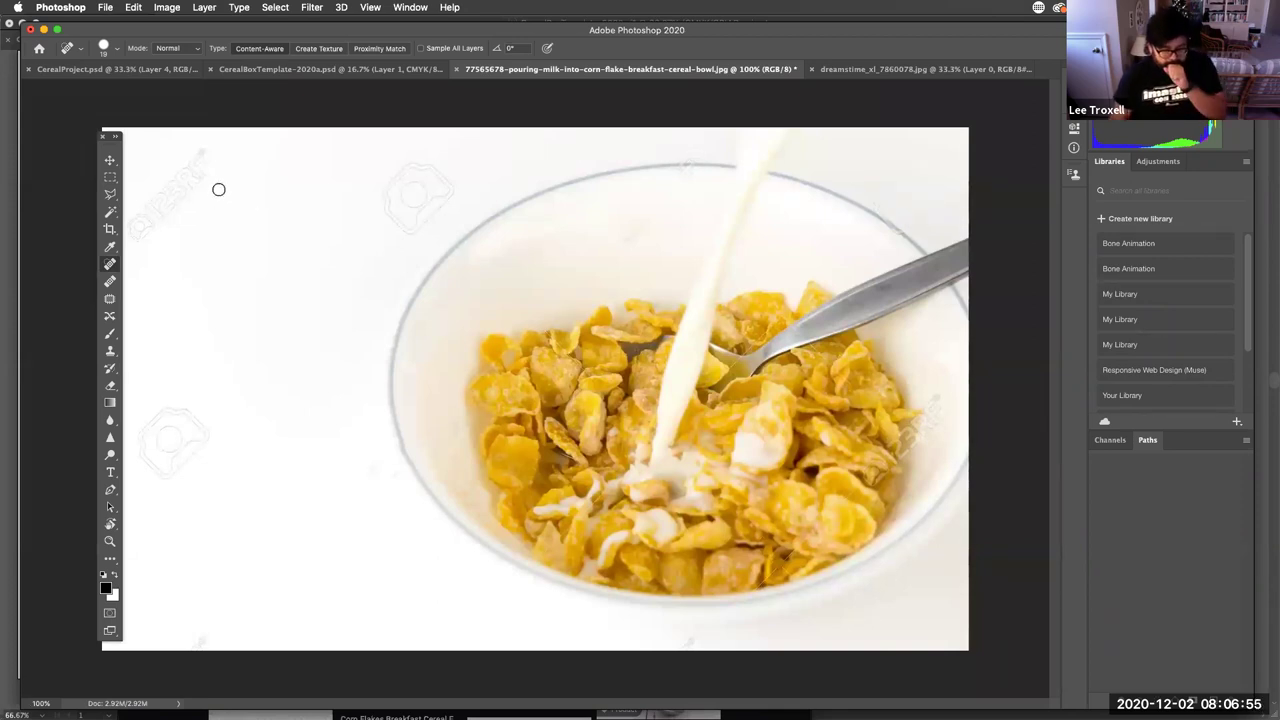
Step: Switch to Illustrator and place CerealBowl.png at its original size on the box template's front panel
{"action": "key", "text": "super+Tab"}
{"action": "key", "text": "super+Tab"}
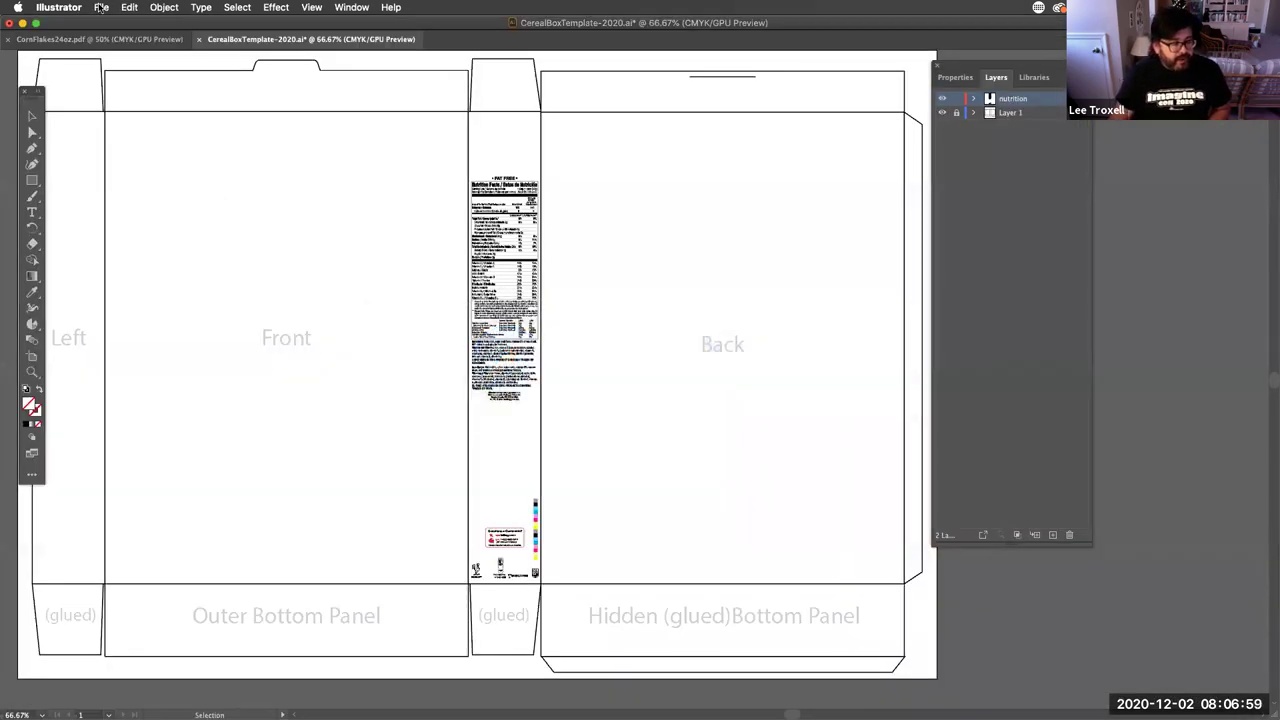
{"action": "left_click", "coordinate": [101, 8]}
{"action": "left_click", "coordinate": [141, 217]}
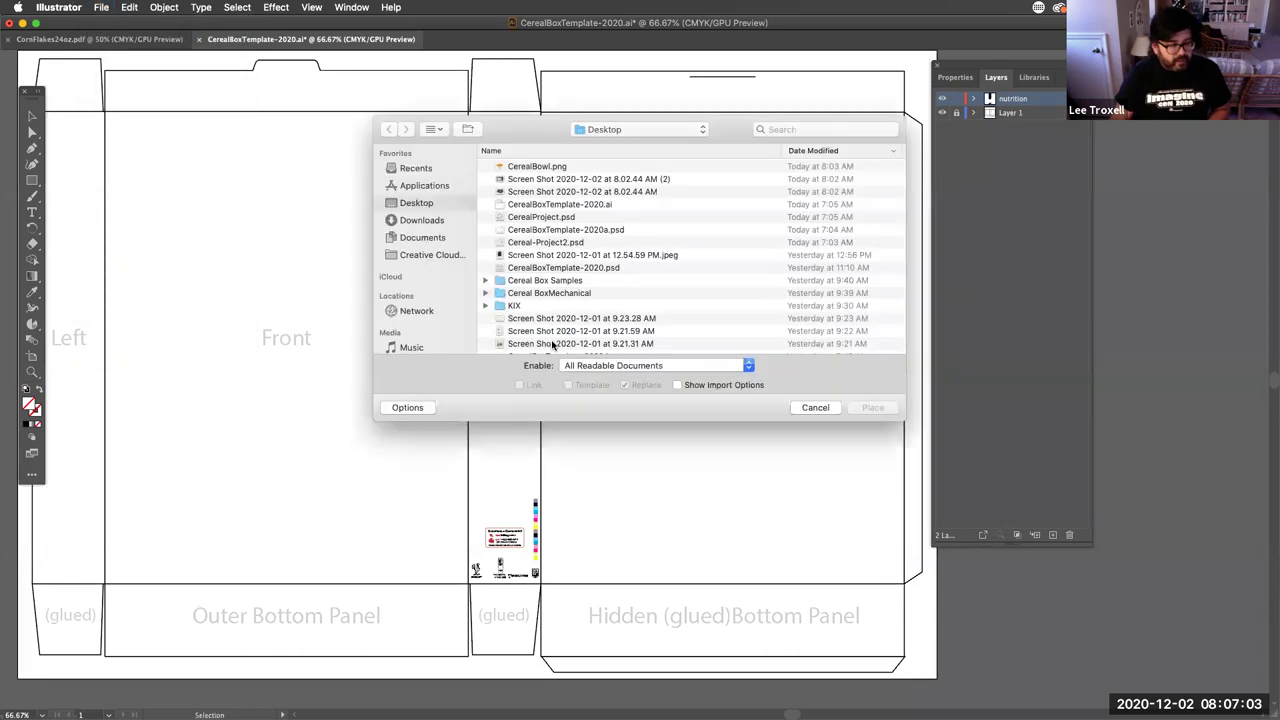
{"action": "double_click", "coordinate": [534, 168]}
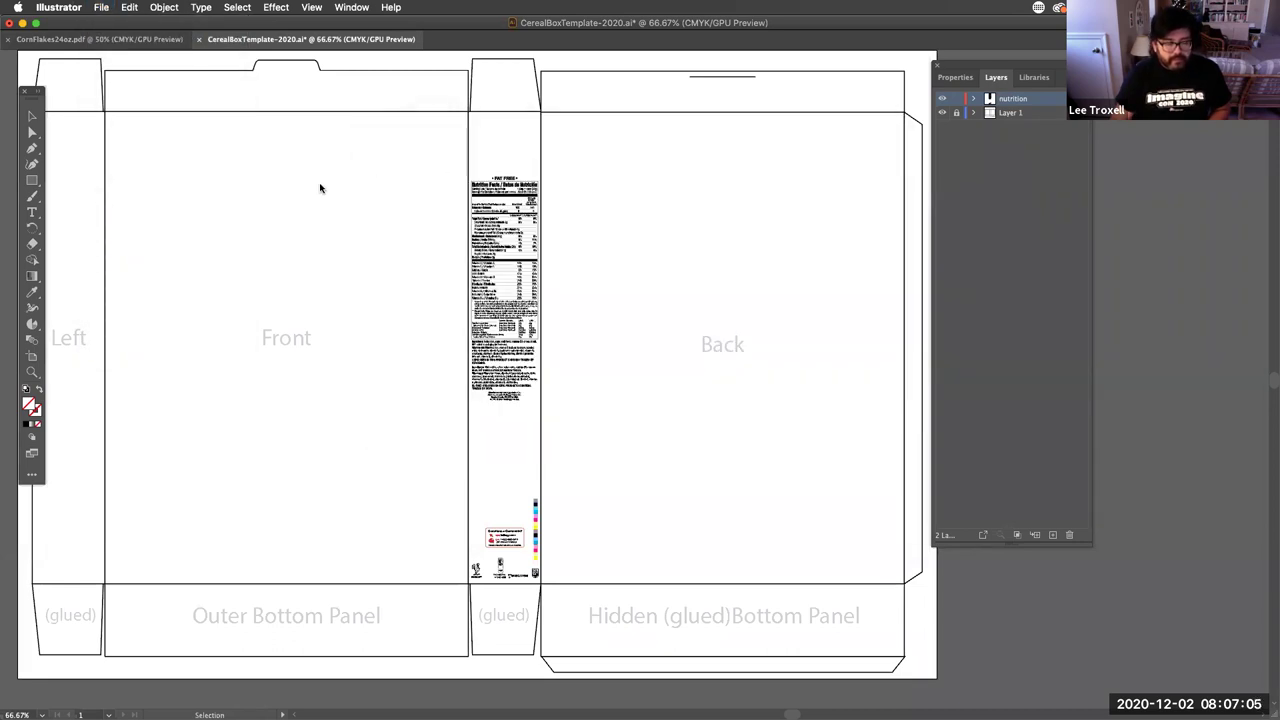
{"action": "left_click", "coordinate": [213, 165]}
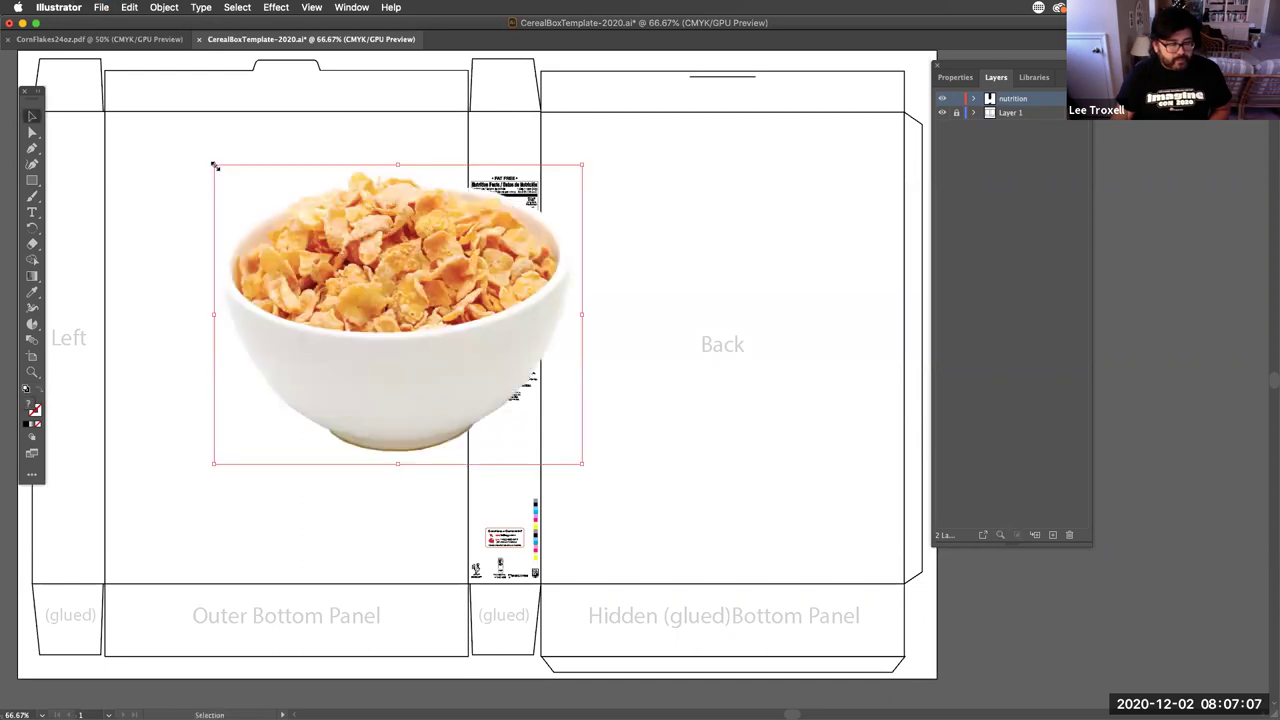
Step: Move the bowl to the lower right corner of the Front panel and tilt it counter-clockwise
{"action": "left_click_drag", "start_coordinate": [472, 268], "coordinate": [778, 335]}
{"action": "left_click_drag", "start_coordinate": [770, 352], "coordinate": [533, 450]}
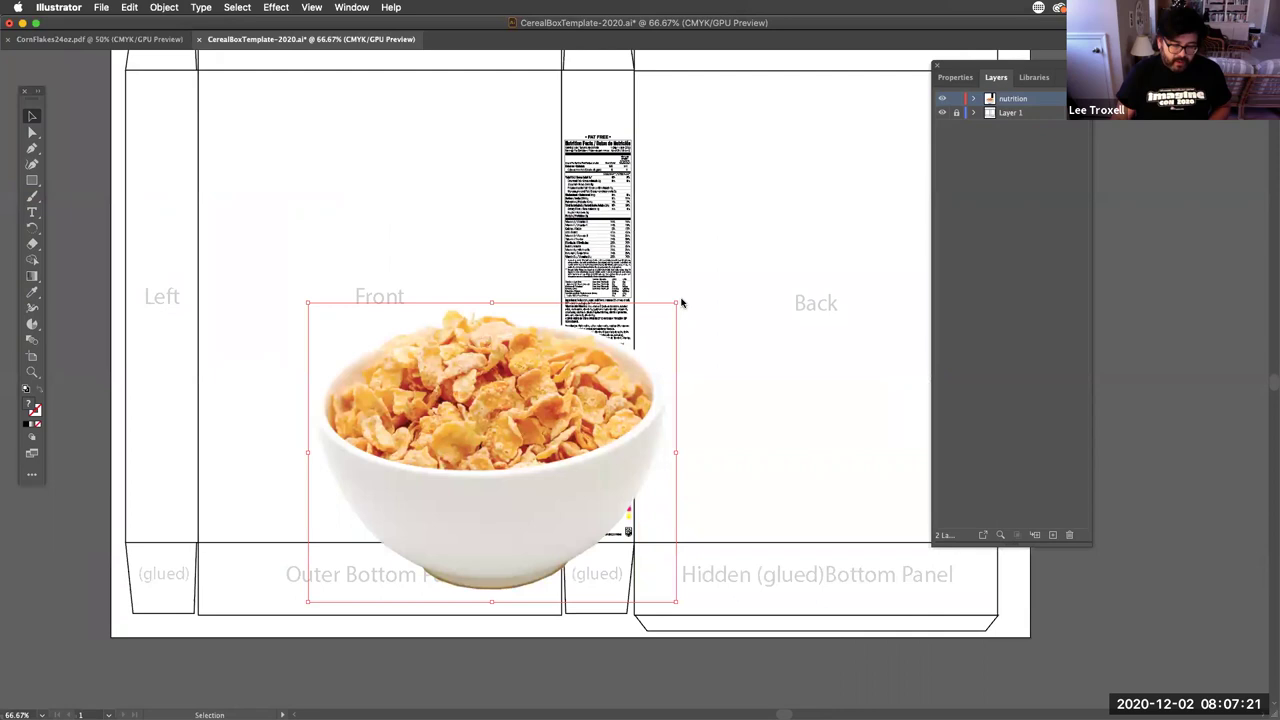
{"action": "left_click_drag", "start_coordinate": [681, 302], "coordinate": [608, 246]}
{"action": "left_click_drag", "start_coordinate": [534, 396], "coordinate": [507, 388]}
{"action": "left_click_drag", "start_coordinate": [688, 523], "coordinate": [725, 537]}
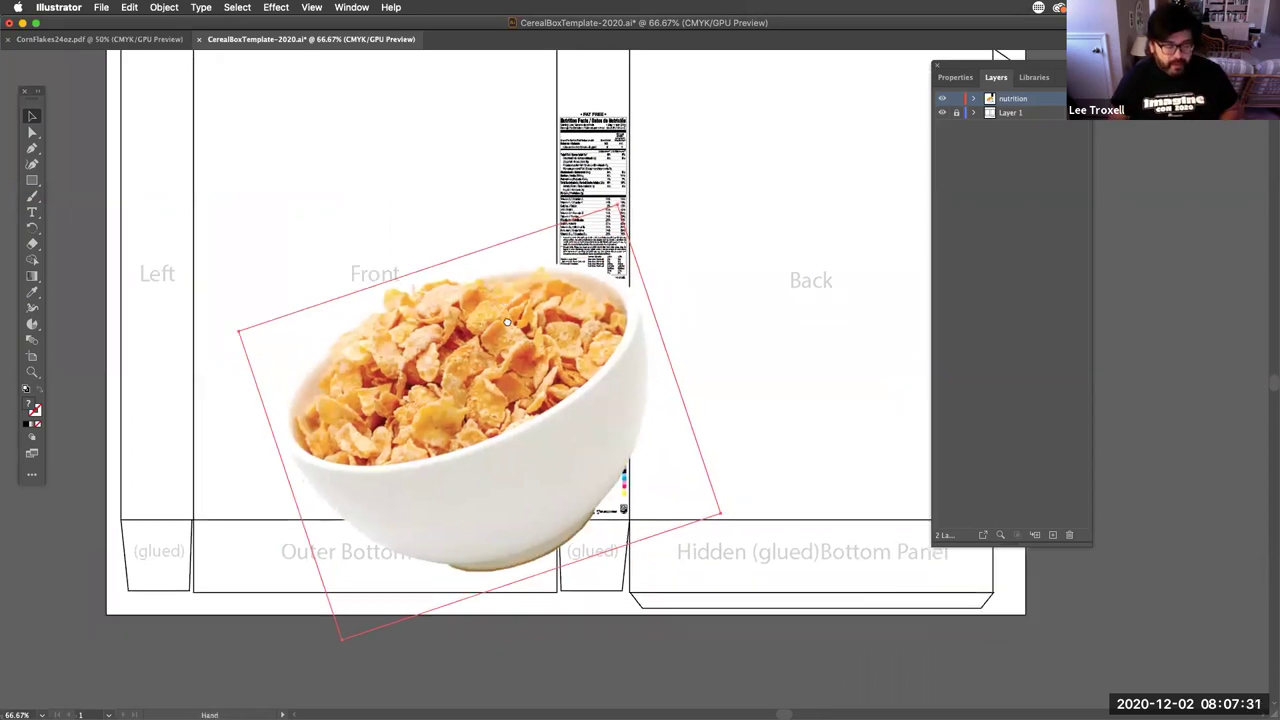
{"action": "scroll", "coordinate": [527, 360], "scroll_direction": "down", "scroll_amount": 2}
{"action": "left_click_drag", "start_coordinate": [539, 319], "coordinate": [533, 321]}
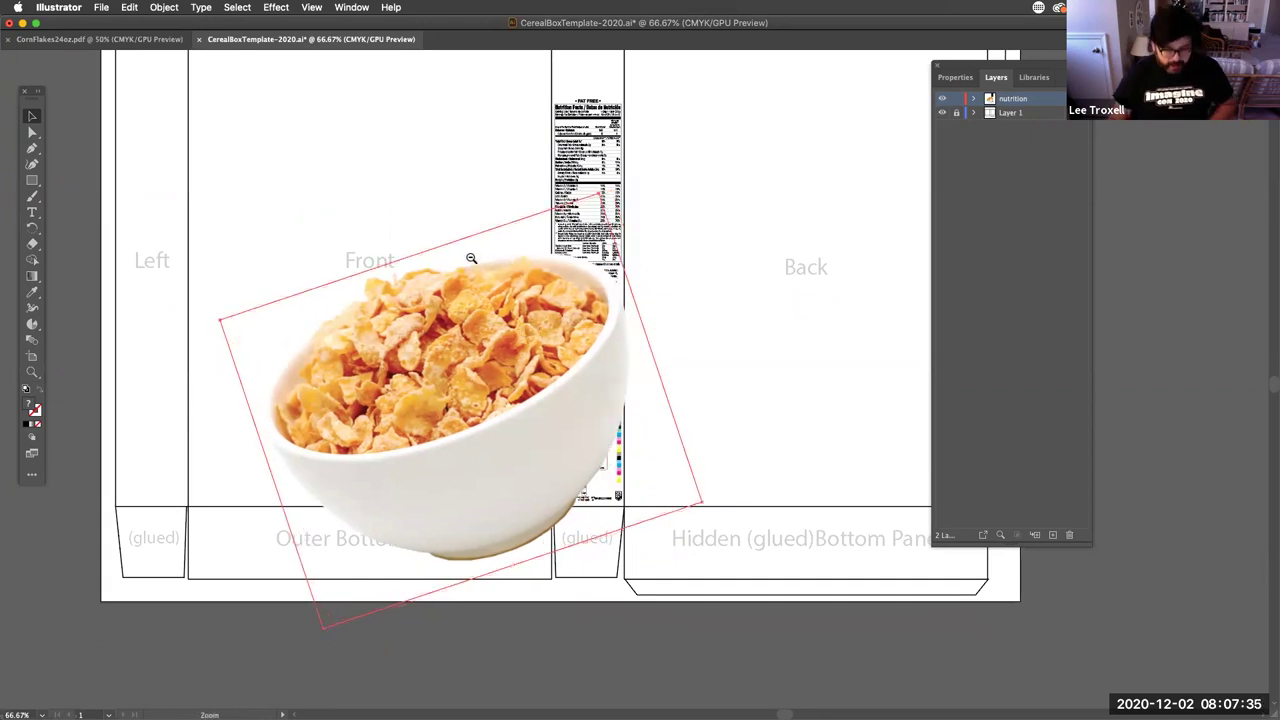
Step: Add a new layer named color and place it below the nutrition layer
{"action": "key", "text": "super+minus"}
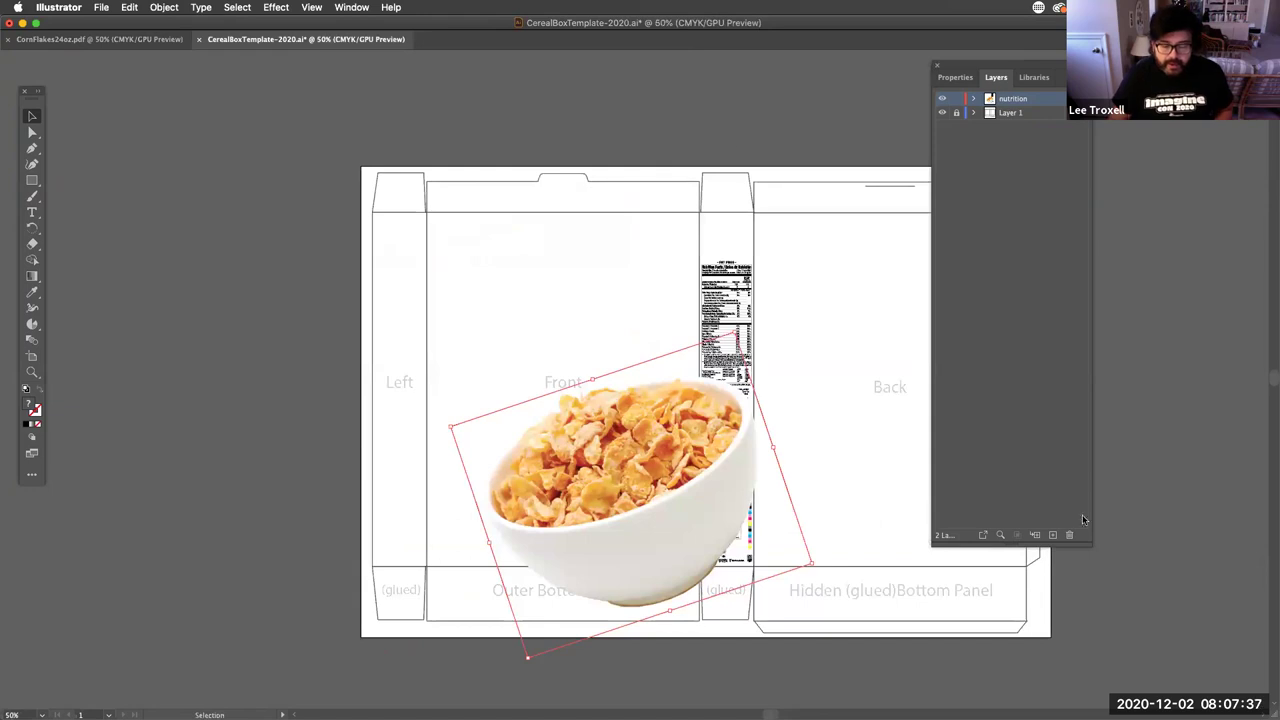
{"action": "left_click", "coordinate": [1053, 536]}
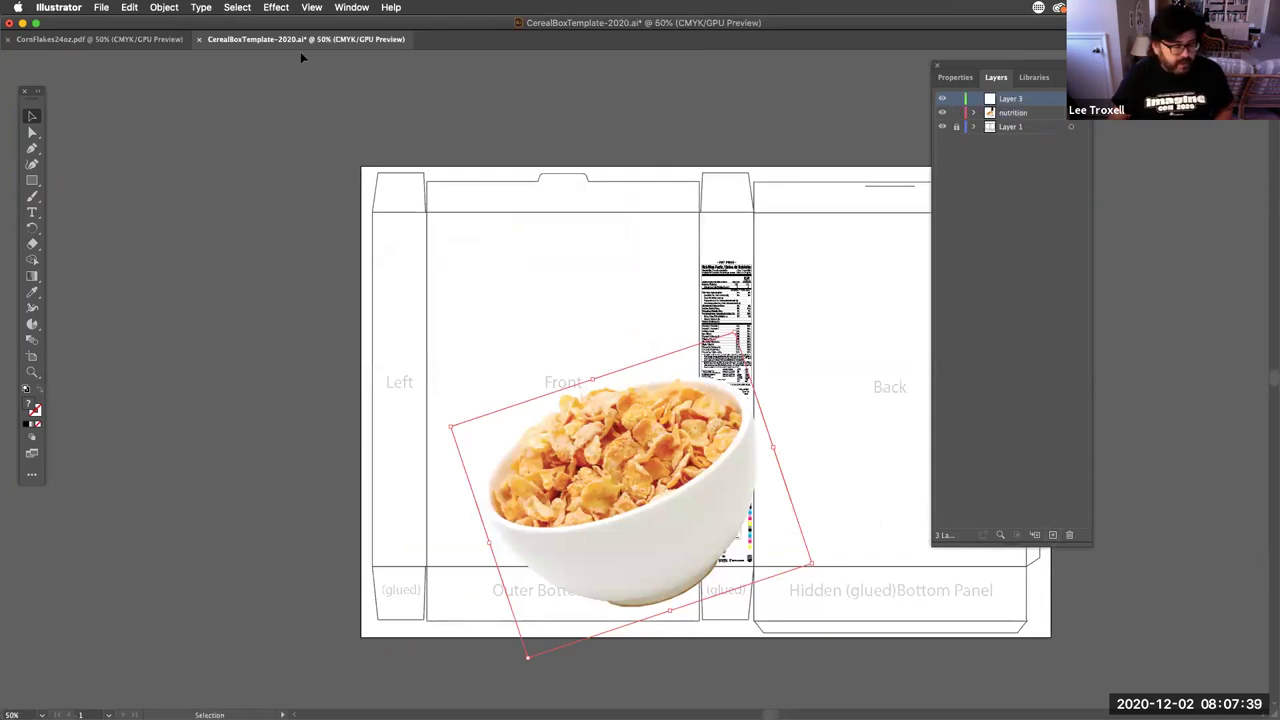
{"action": "double_click", "coordinate": [1012, 98]}
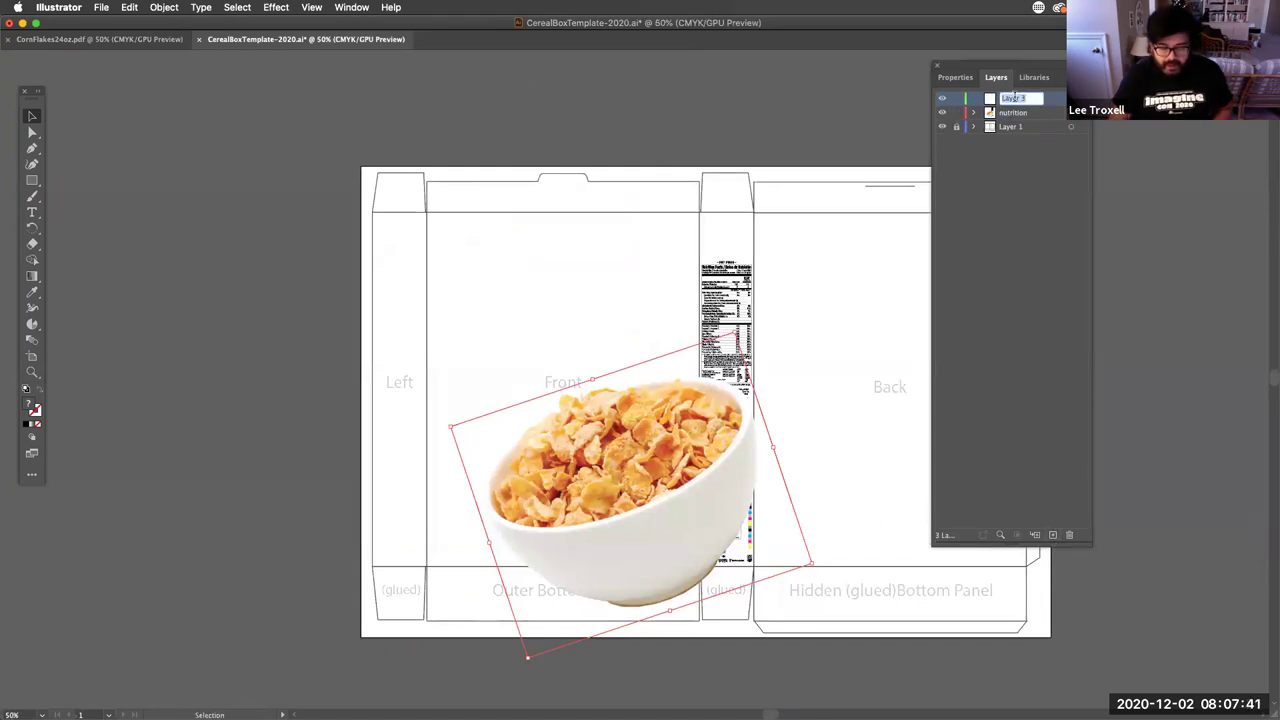
{"action": "key", "text": "Return"}
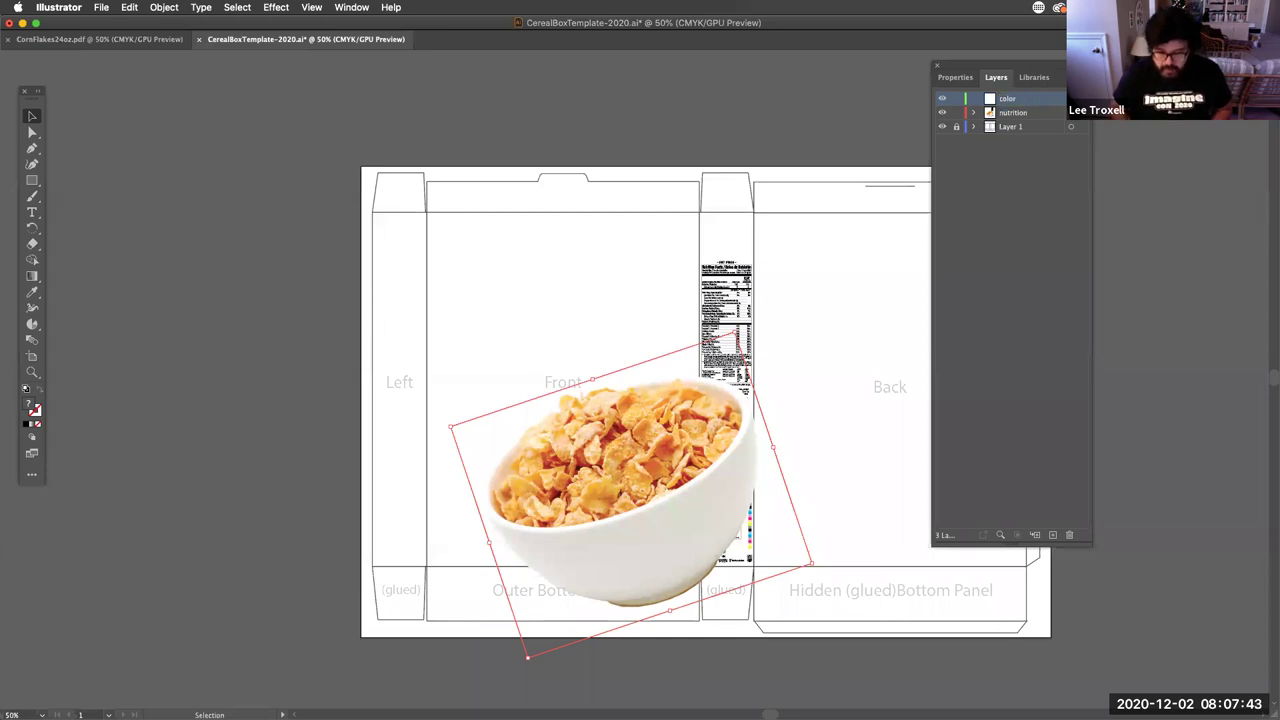
{"action": "left_click_drag", "start_coordinate": [990, 101], "coordinate": [998, 124]}
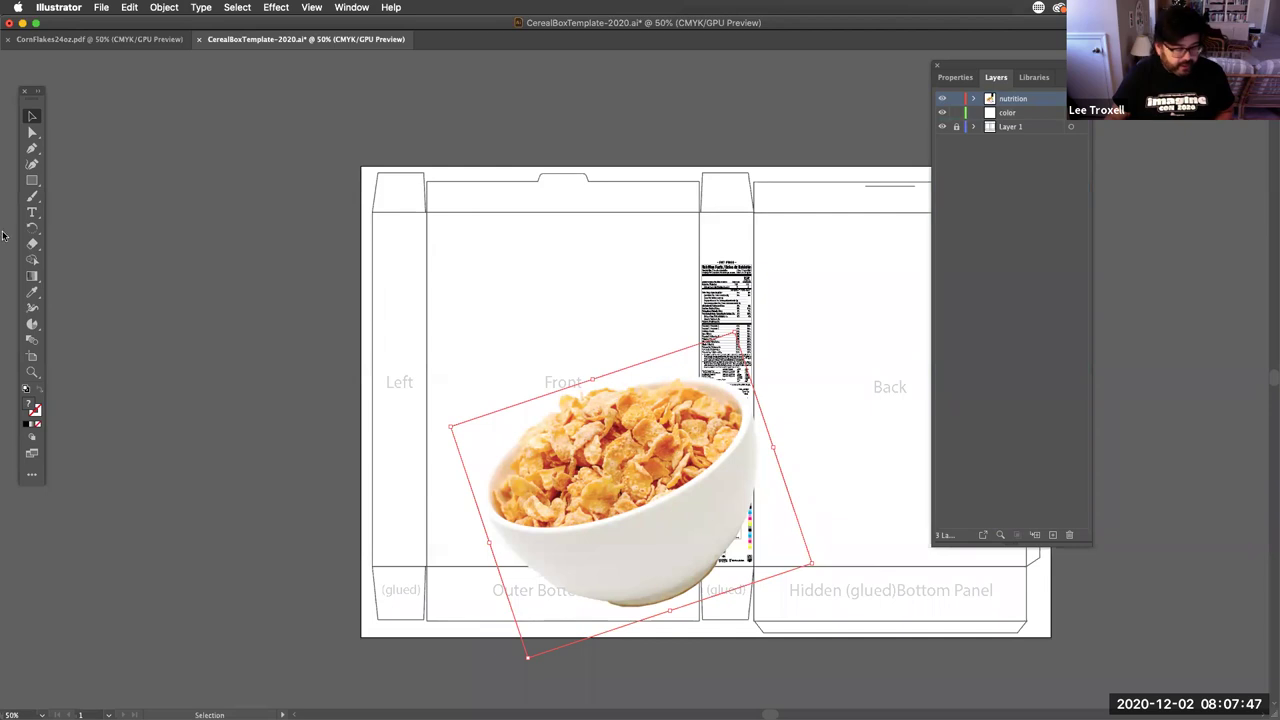
Step: Draw a rectangle covering the whole Front panel and fill it with the light green swatch
{"action": "left_click", "coordinate": [32, 180]}
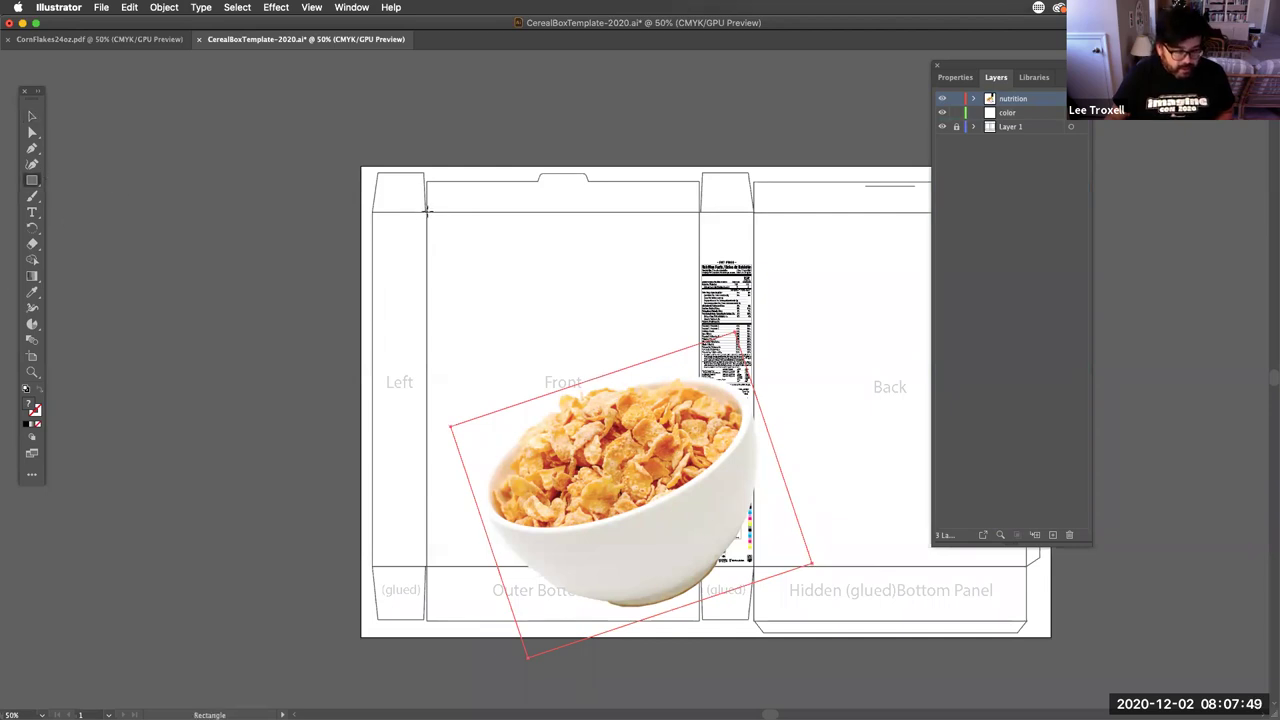
{"action": "mouse_move", "coordinate": [426, 210]}
{"action": "left_mouse_down"}
{"action": "mouse_move", "coordinate": [604, 530]}
{"action": "mouse_move", "coordinate": [666, 574]}
{"action": "mouse_move", "coordinate": [699, 566]}
{"action": "left_mouse_up"}
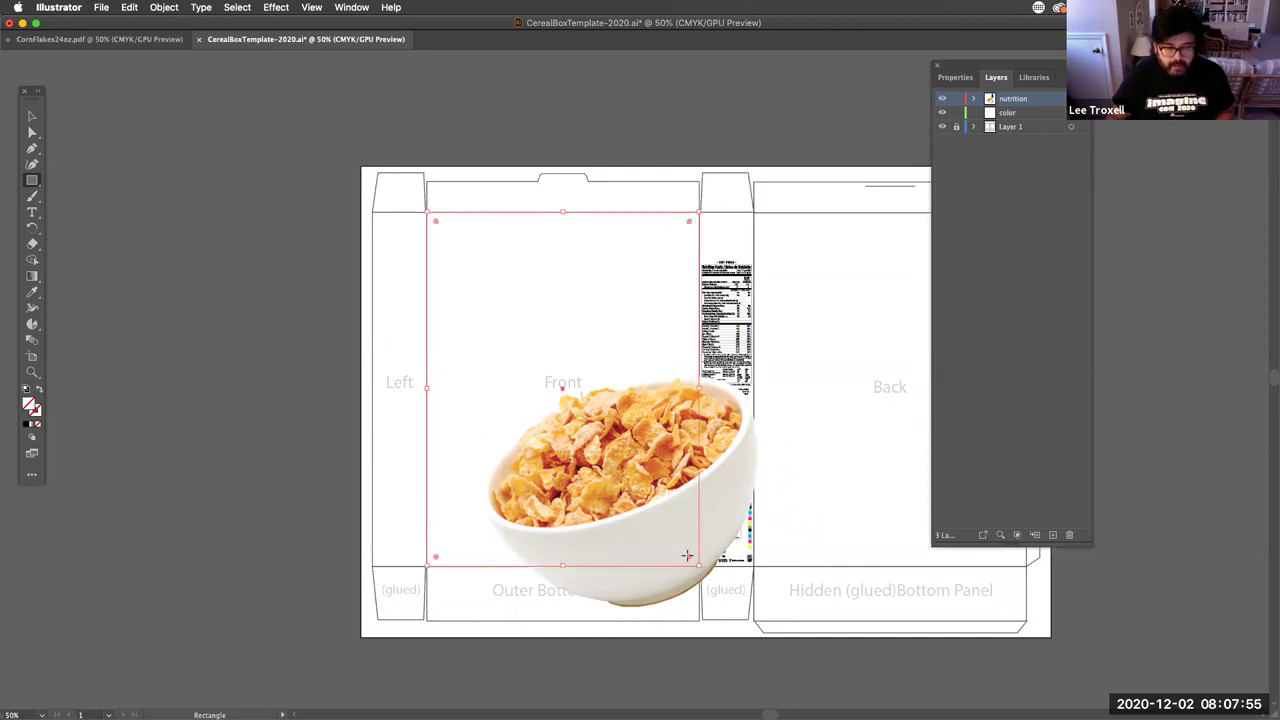
{"action": "key", "text": "super+Tab"}
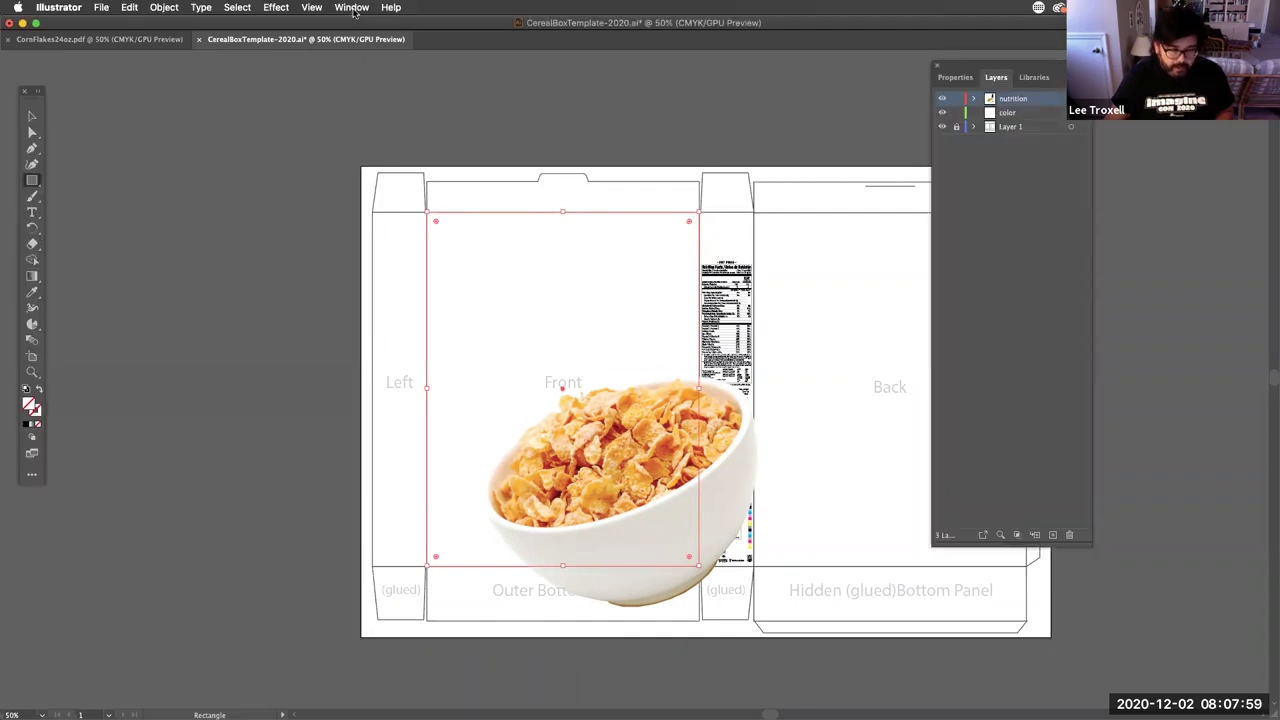
{"action": "left_click", "coordinate": [351, 7]}
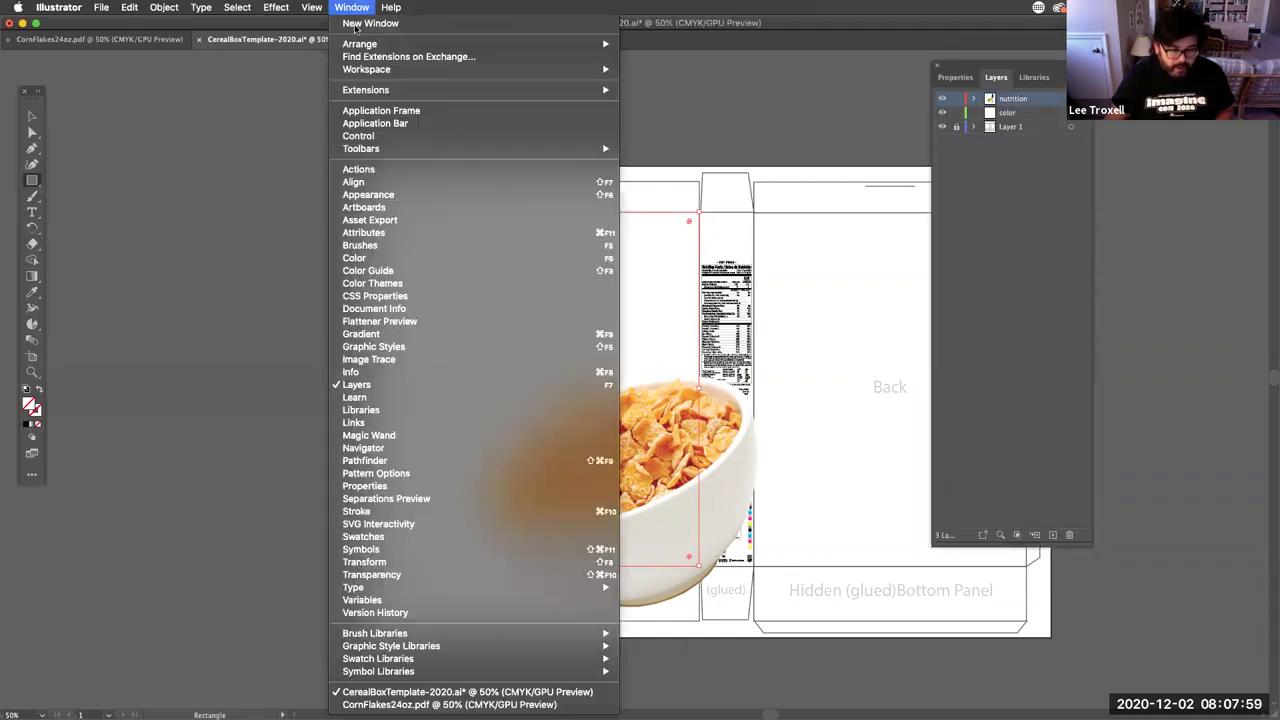
{"action": "left_click", "coordinate": [470, 537]}
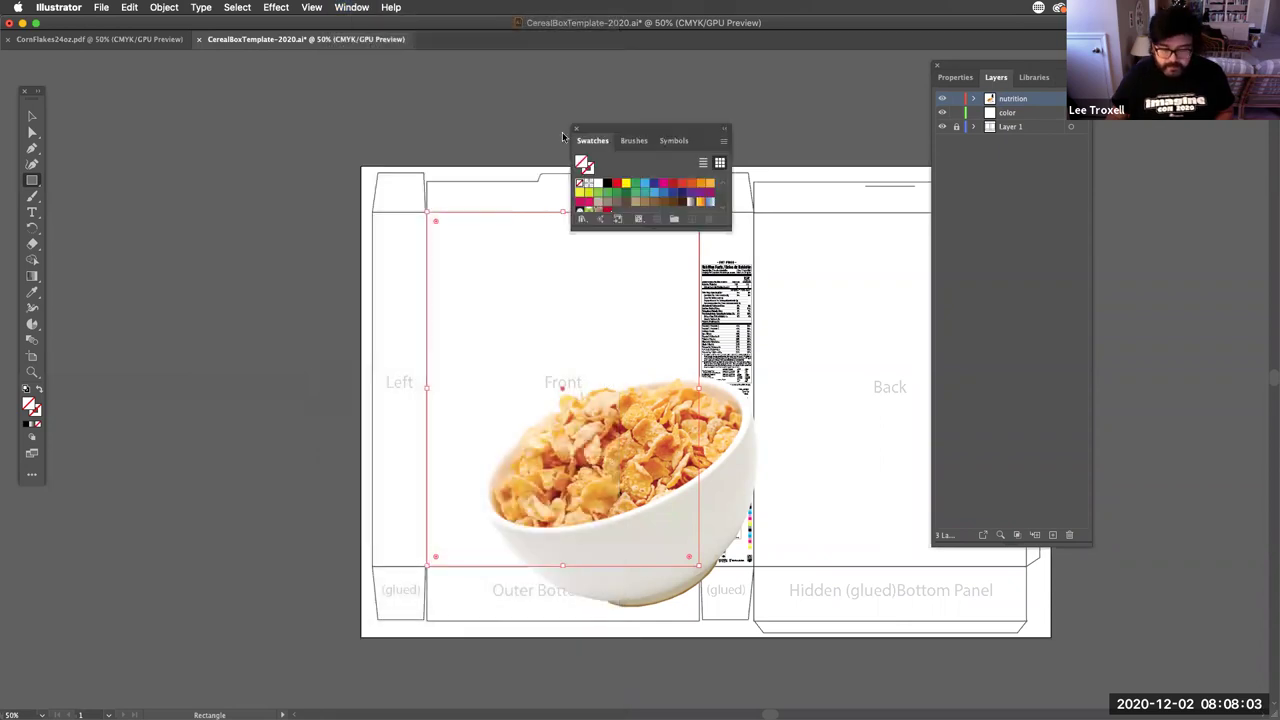
{"action": "left_click", "coordinate": [596, 193]}
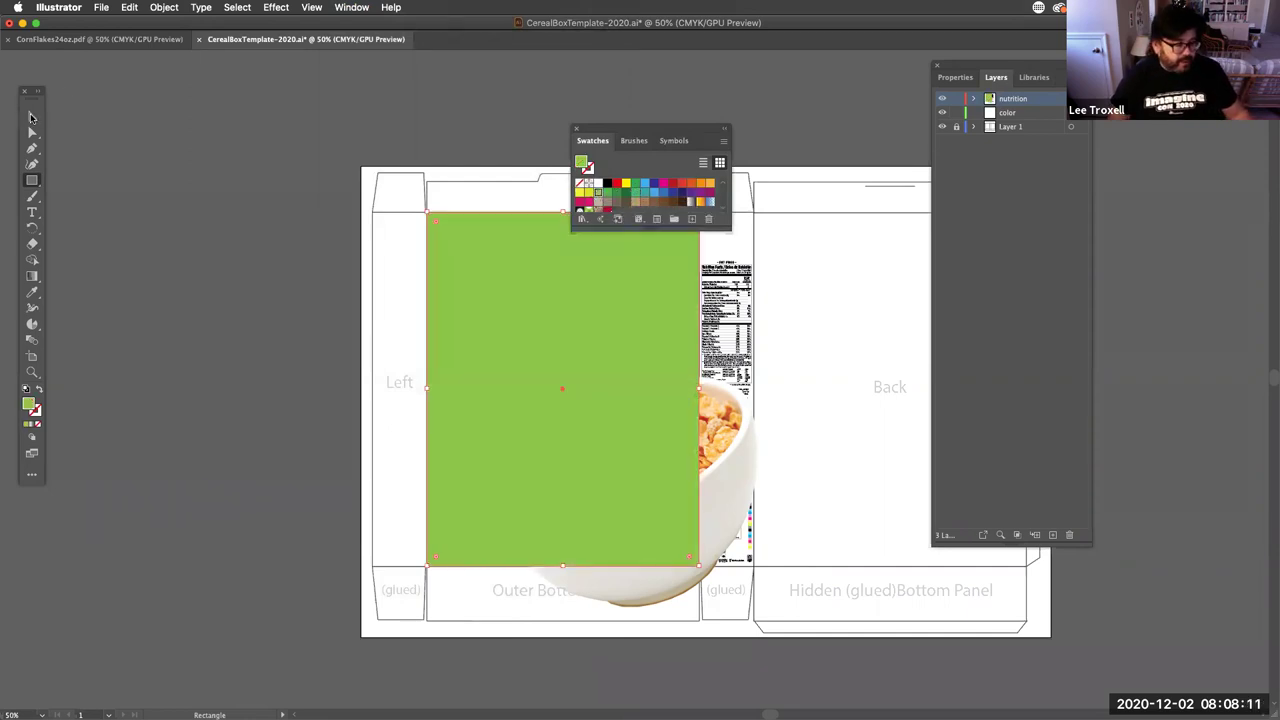
Step: Move the green rectangle to the color layer, in the same place behind the bowl
{"action": "key", "text": "v"}
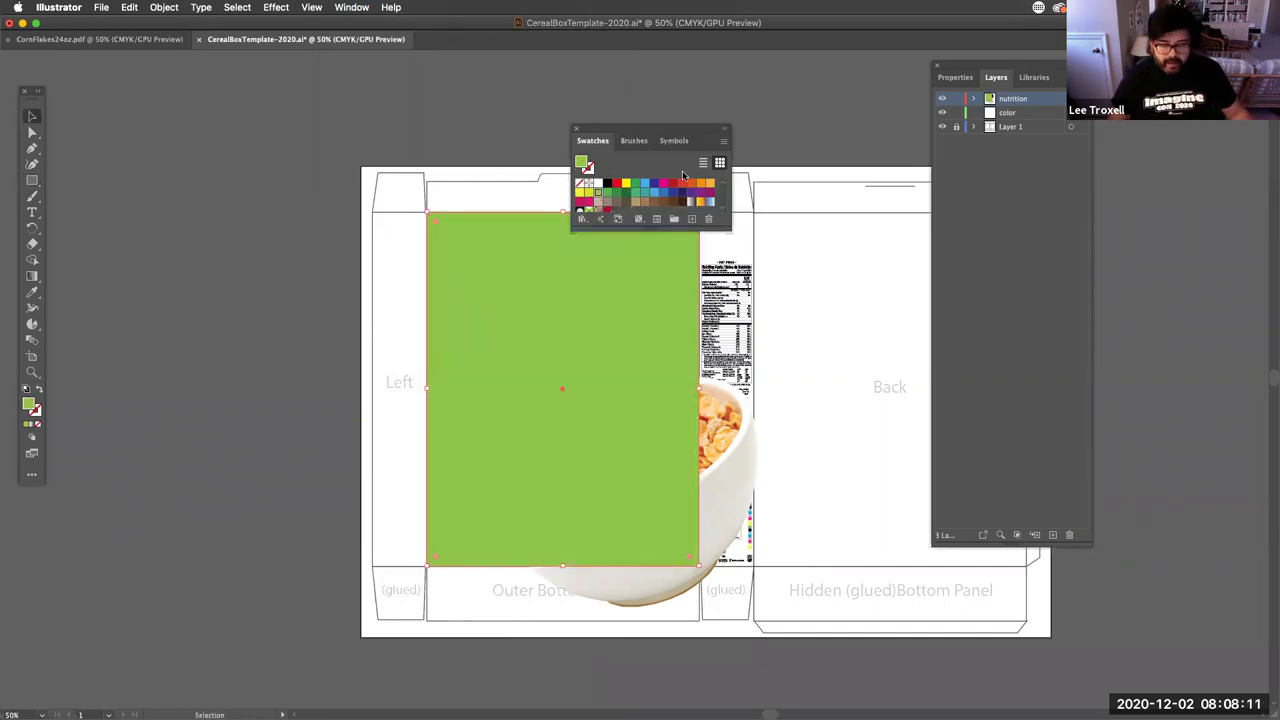
{"action": "key", "text": "super+x"}
{"action": "left_click", "coordinate": [1022, 114]}
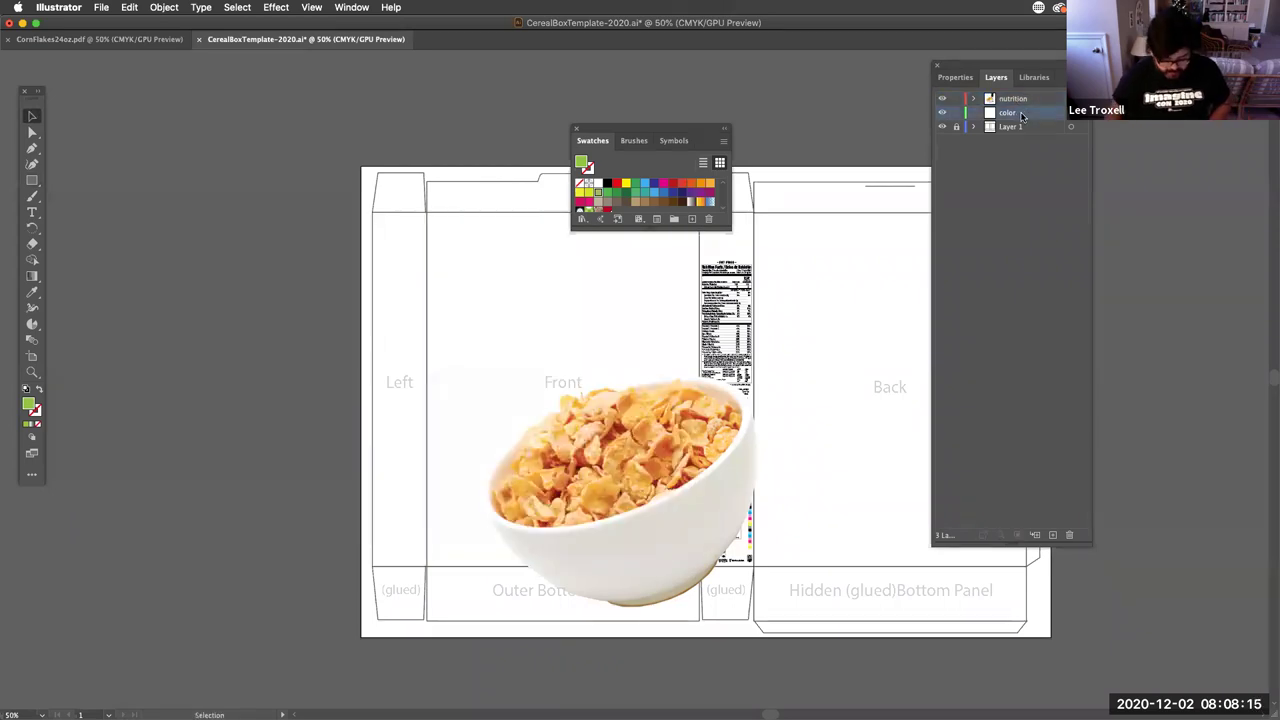
{"action": "key", "text": "super+f"}
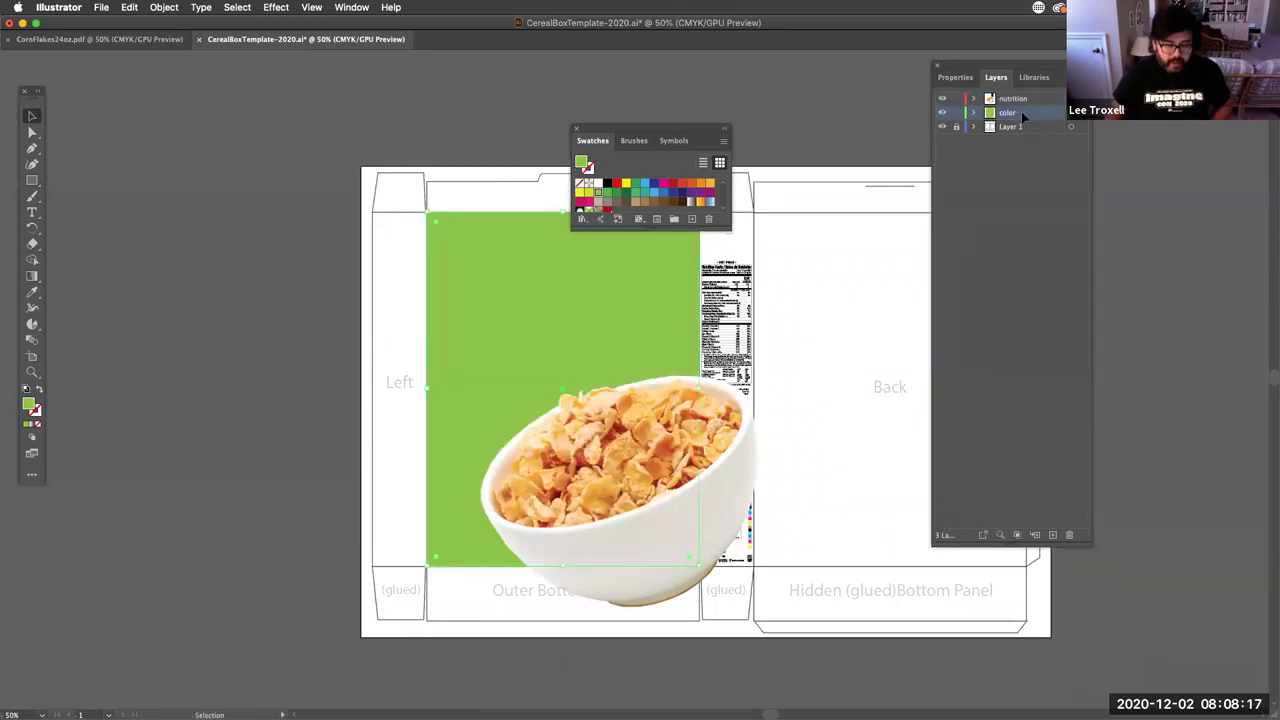
{"action": "left_click", "coordinate": [275, 395]}
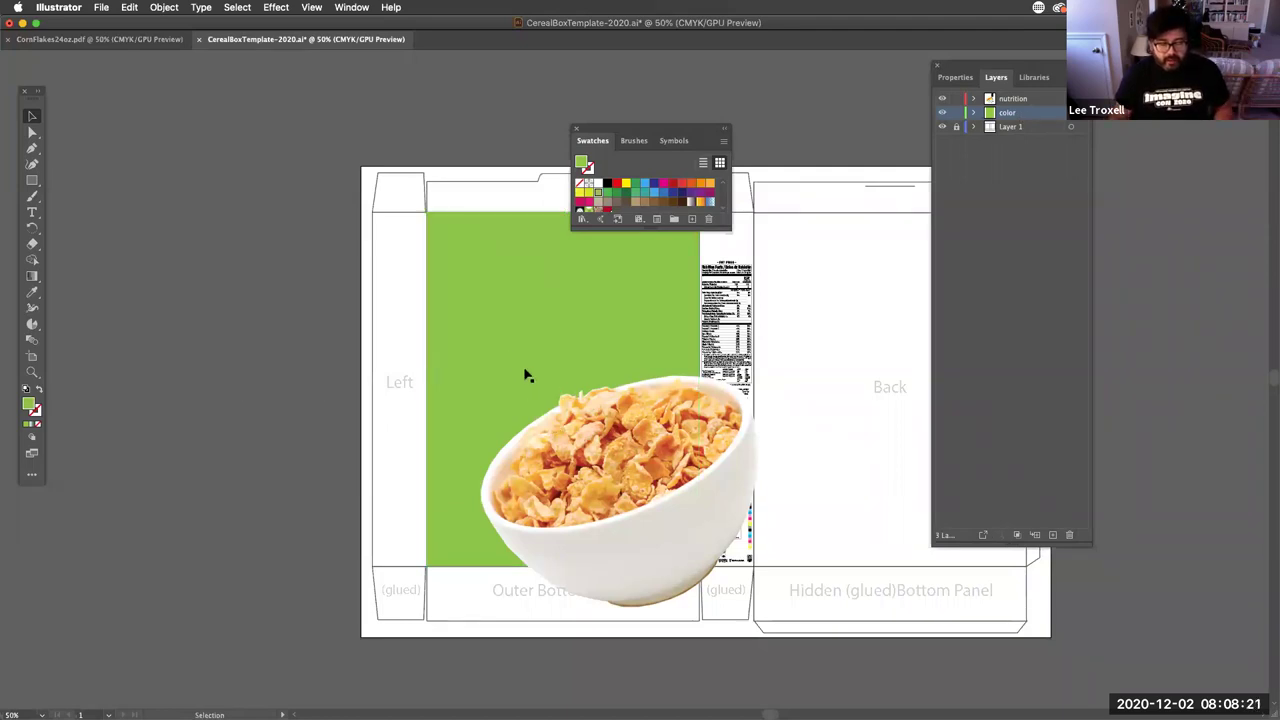
Step: Nudge the bowl slightly and draw an unfilled, black-outlined rectangle over it, ending at the Front panel's lower right corner
{"action": "left_click", "coordinate": [535, 424]}
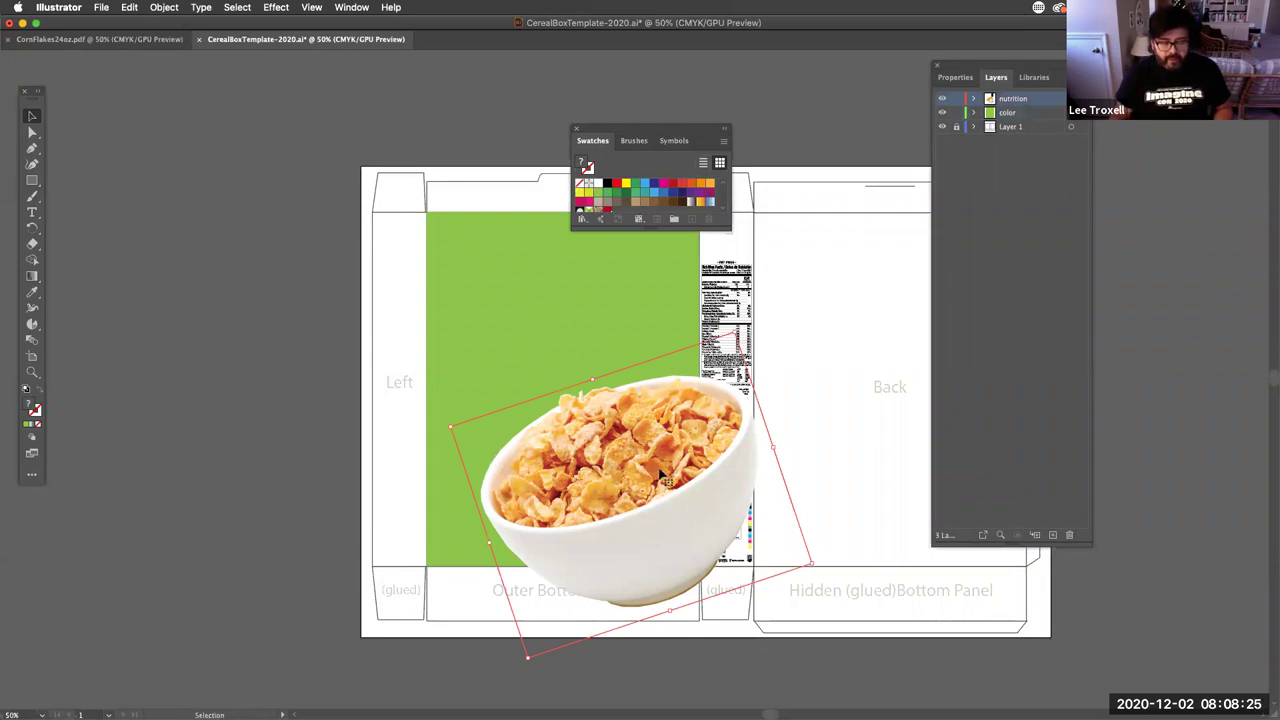
{"action": "left_click_drag", "start_coordinate": [665, 475], "coordinate": [660, 482]}
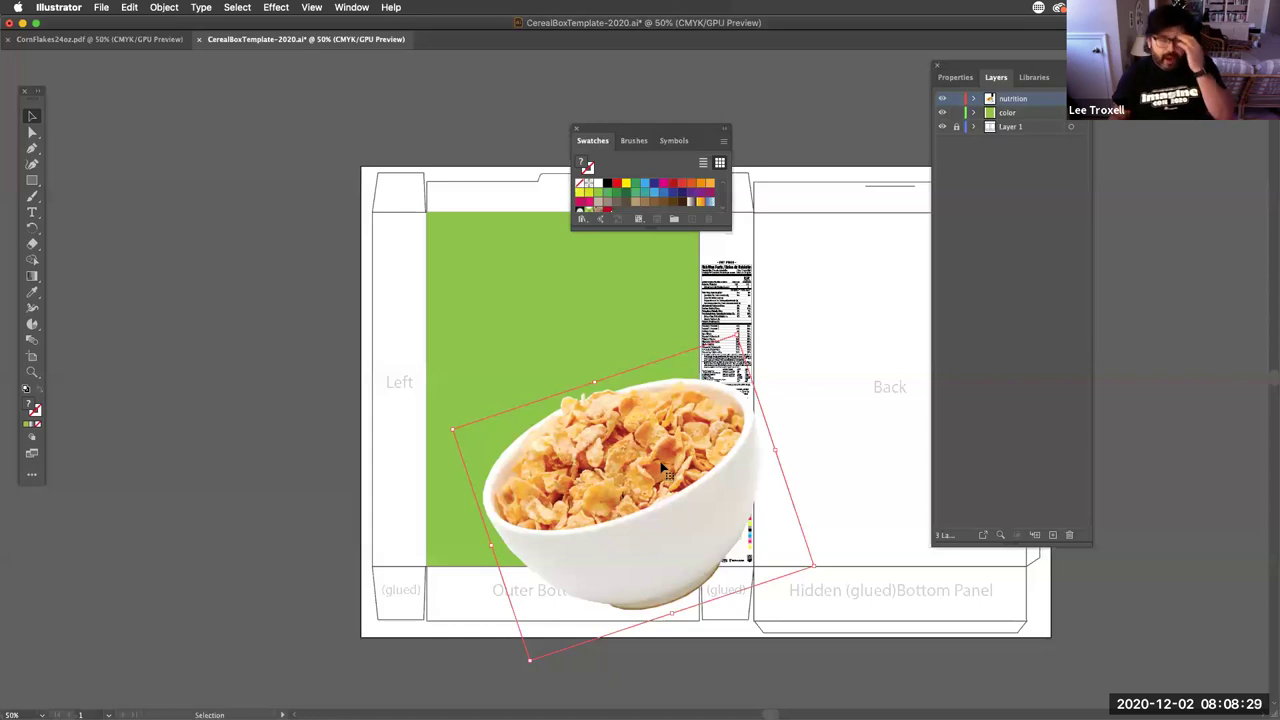
{"action": "left_click", "coordinate": [32, 181]}
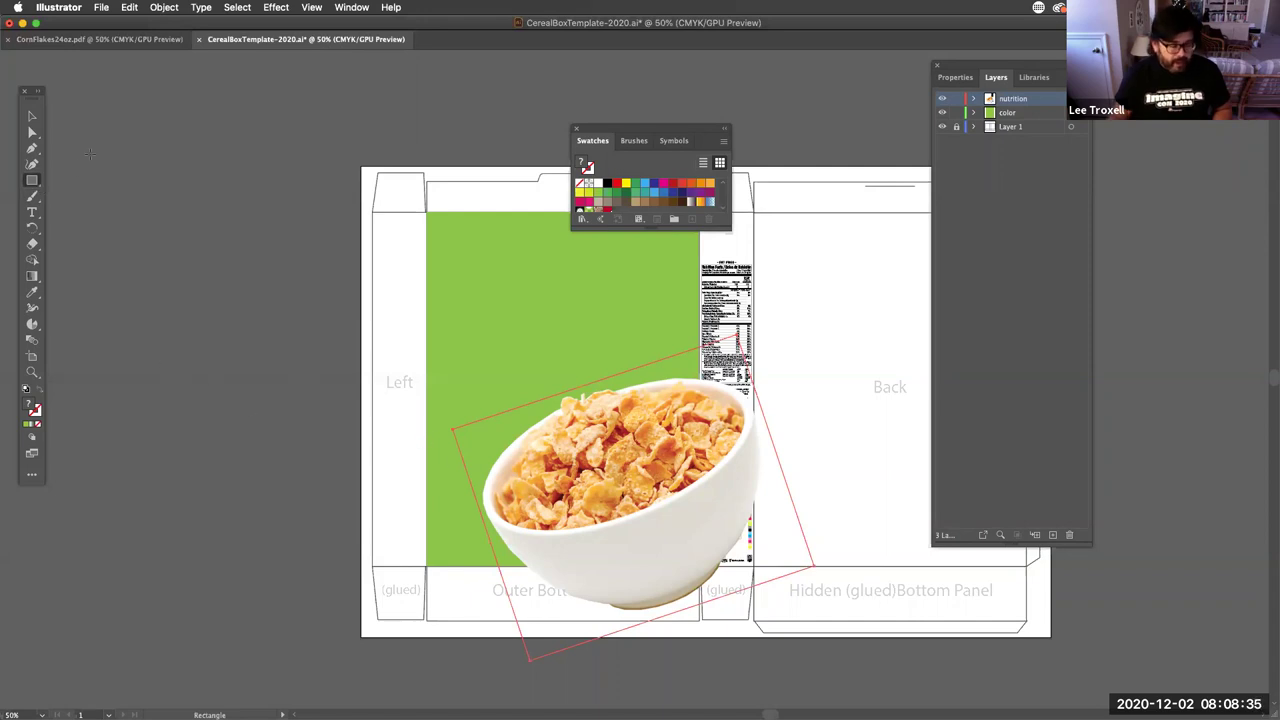
{"action": "left_click_drag", "start_coordinate": [441, 338], "coordinate": [697, 566]}
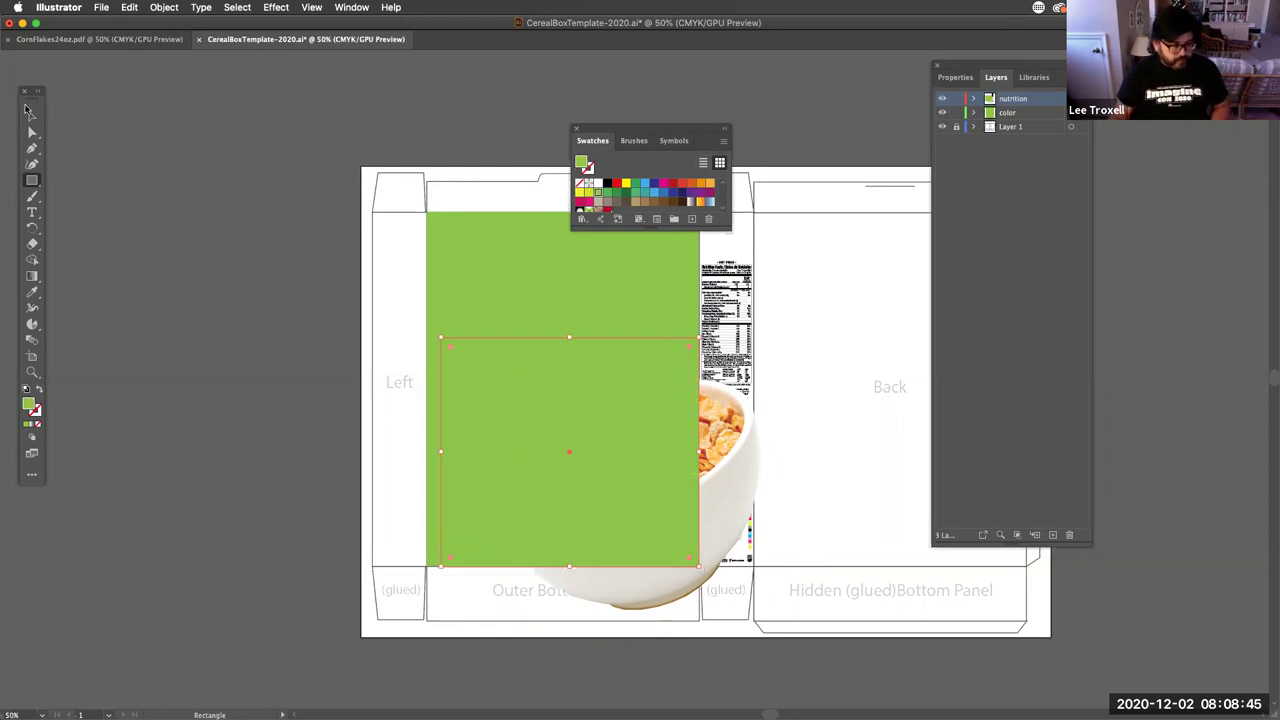
{"action": "left_click", "coordinate": [30, 113]}
{"action": "left_click", "coordinate": [28, 391]}
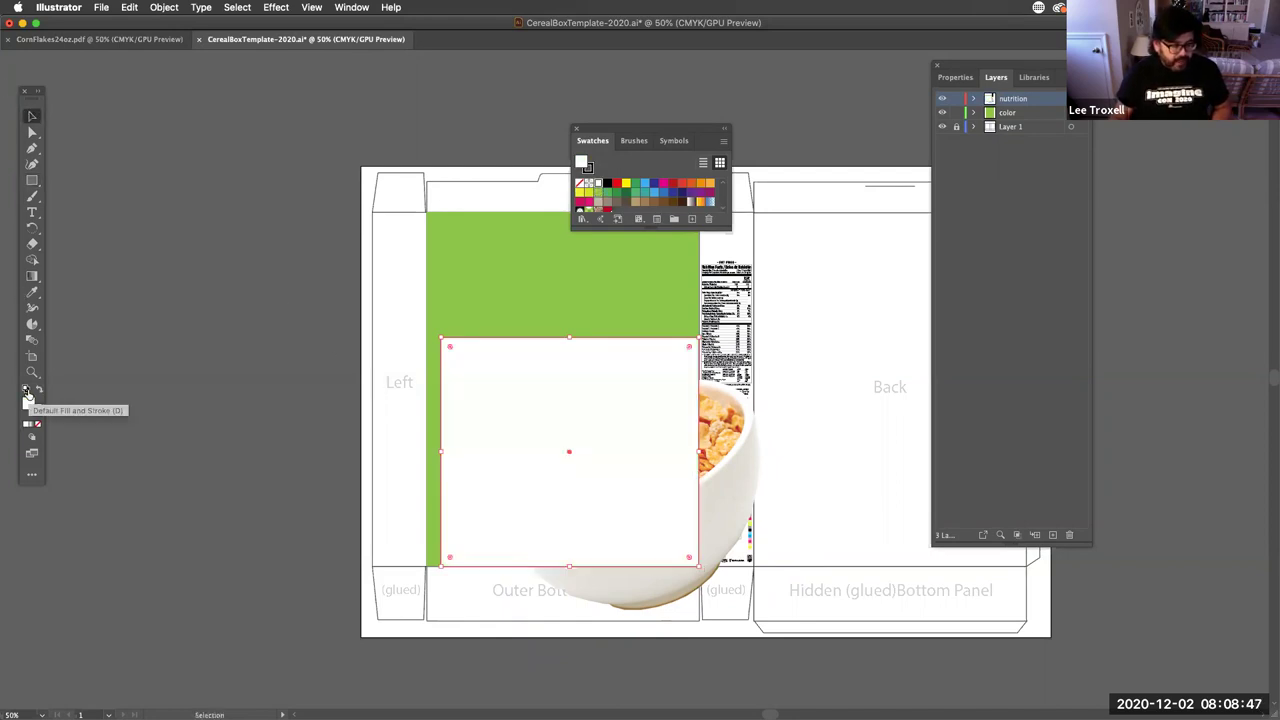
{"action": "left_click", "coordinate": [37, 424]}
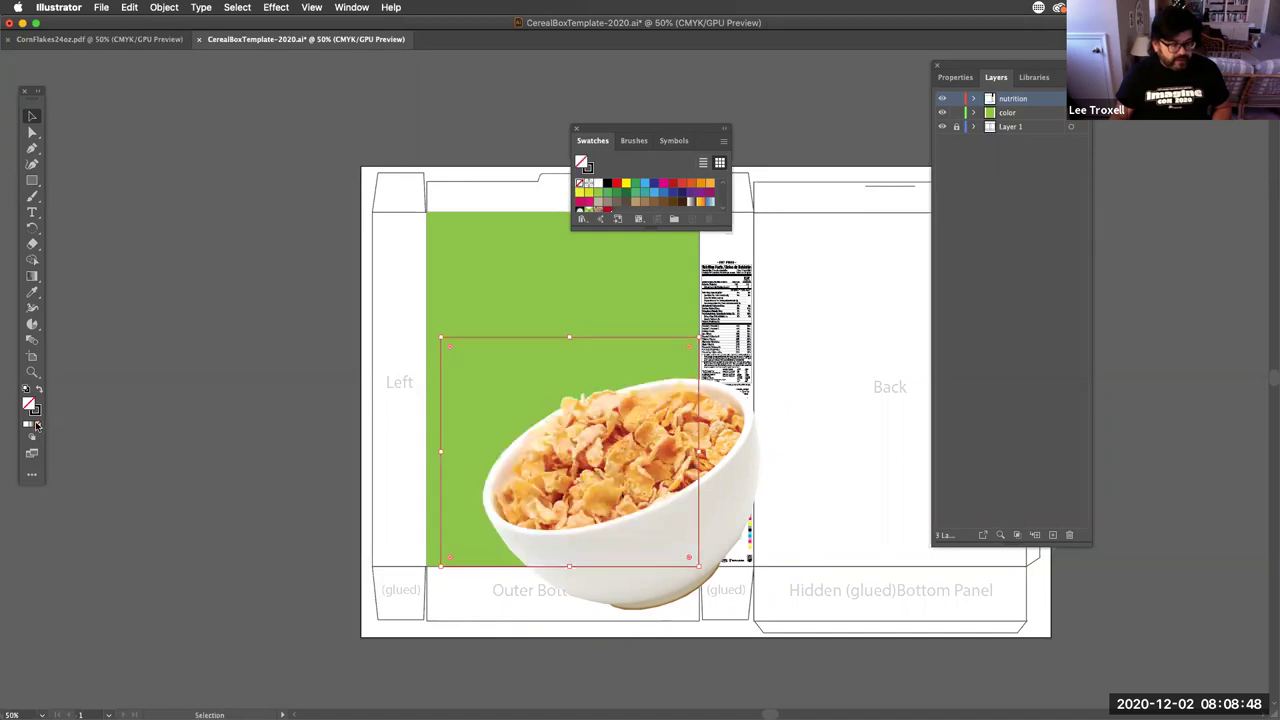
Step: Lock the color layer that holds the green Front panel rectangle
{"action": "left_click", "coordinate": [221, 381]}
{"action": "key", "text": "super+space"}
{"action": "left_click_drag", "start_coordinate": [568, 399], "coordinate": [657, 497]}
{"action": "scroll", "coordinate": [414, 366], "scroll_direction": "down", "scroll_amount": 3}
{"action": "scroll", "coordinate": [414, 366], "scroll_direction": "right", "scroll_amount": 5}
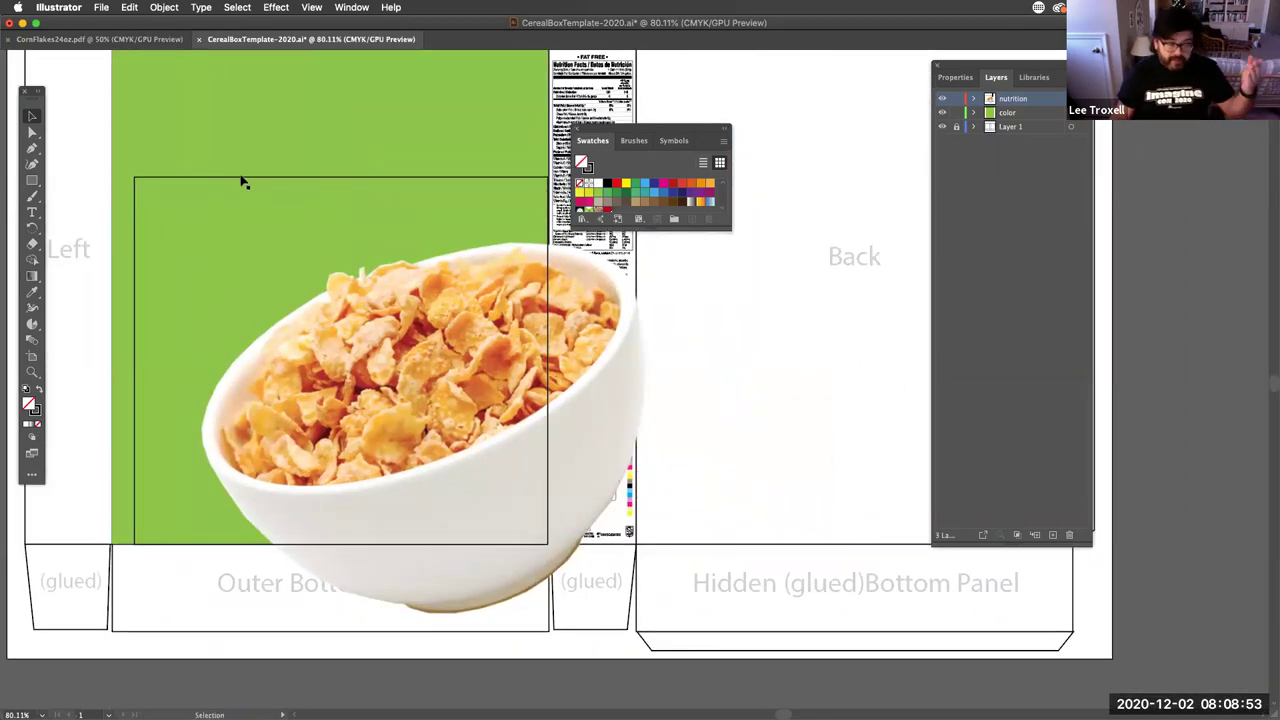
{"action": "left_click", "coordinate": [134, 257]}
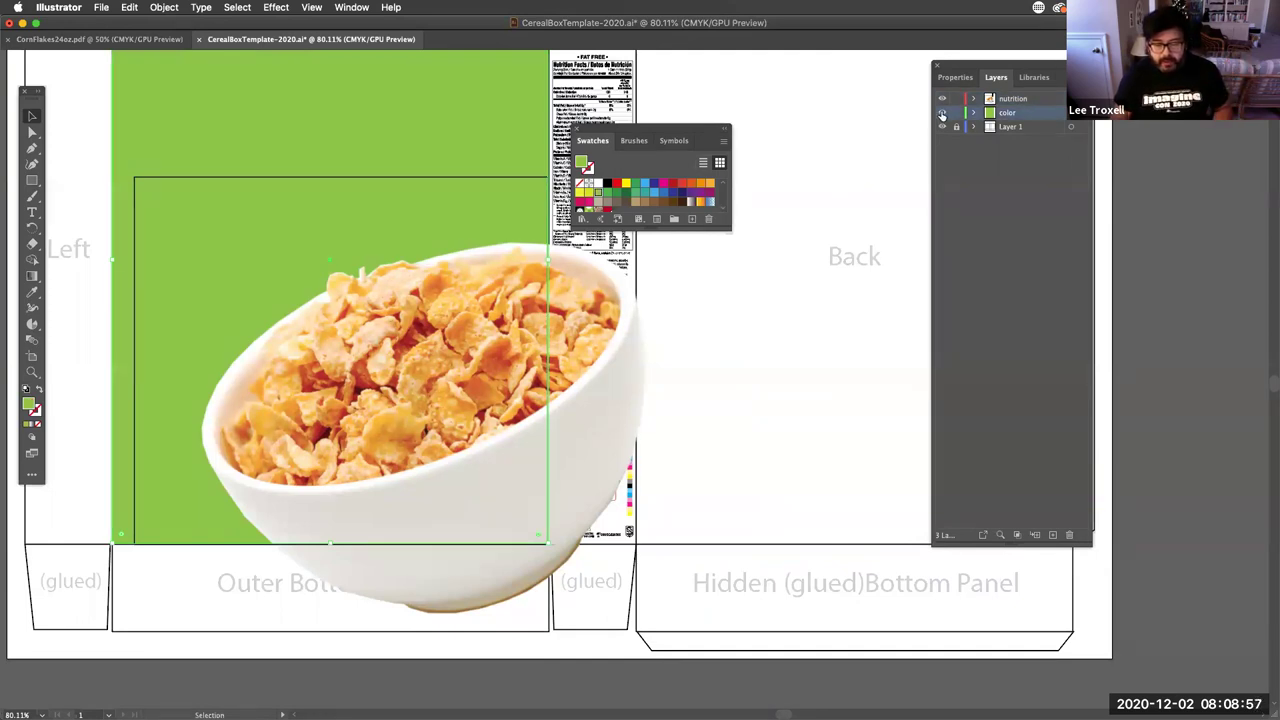
{"action": "left_click", "coordinate": [956, 112]}
Step: Detach the Layers panel into its own floating panel and toggle the nutrition layer's visibility off and on
{"action": "left_click", "coordinate": [941, 99]}
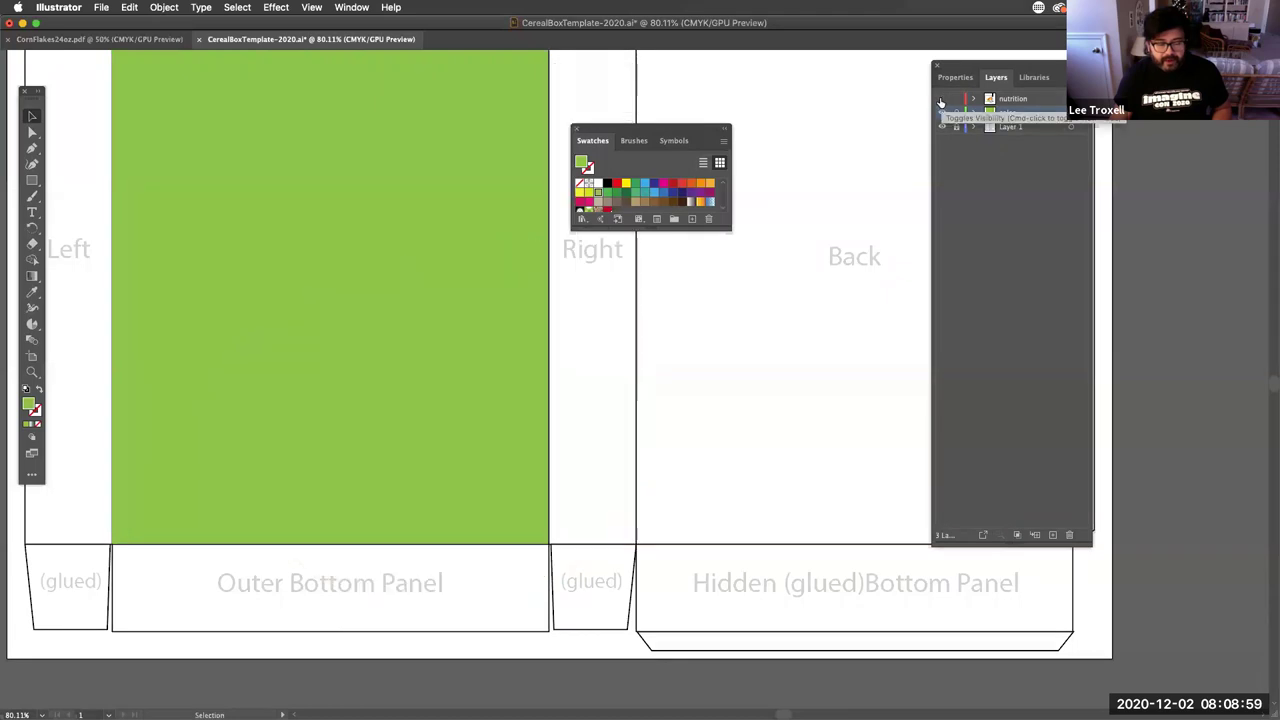
{"action": "left_click", "coordinate": [941, 99]}
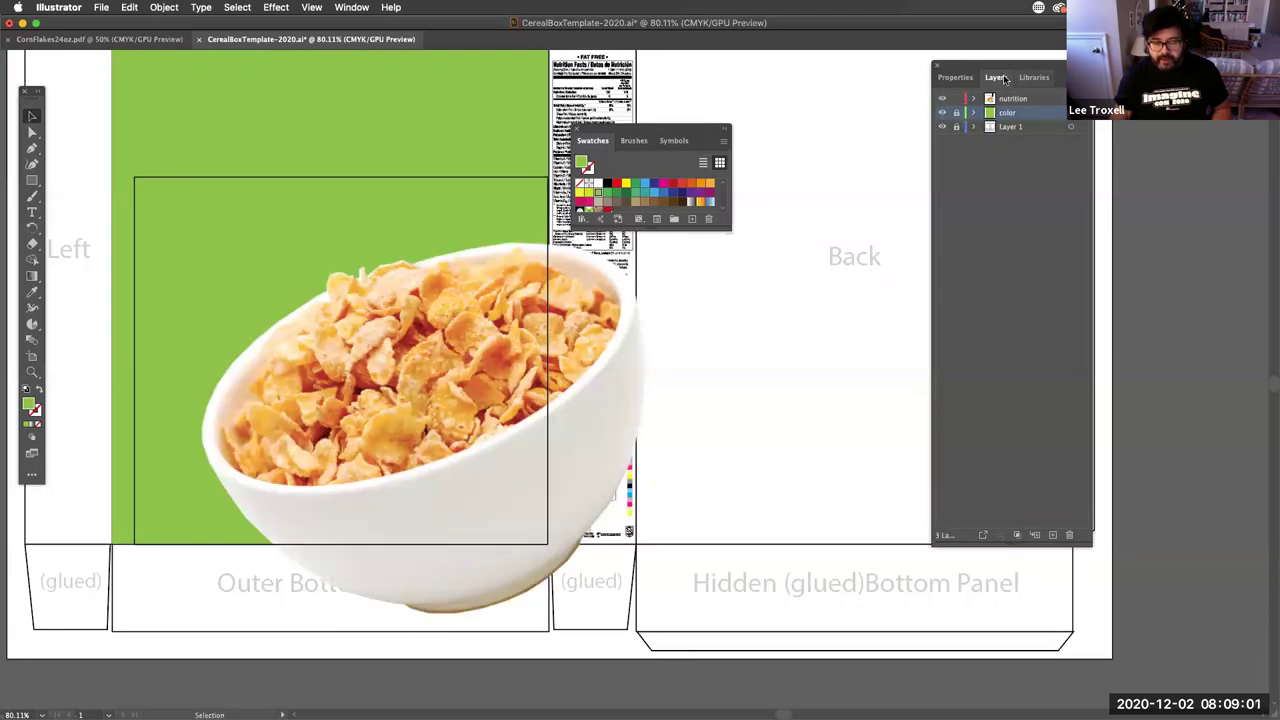
{"action": "left_click_drag", "start_coordinate": [996, 77], "coordinate": [675, 312]}
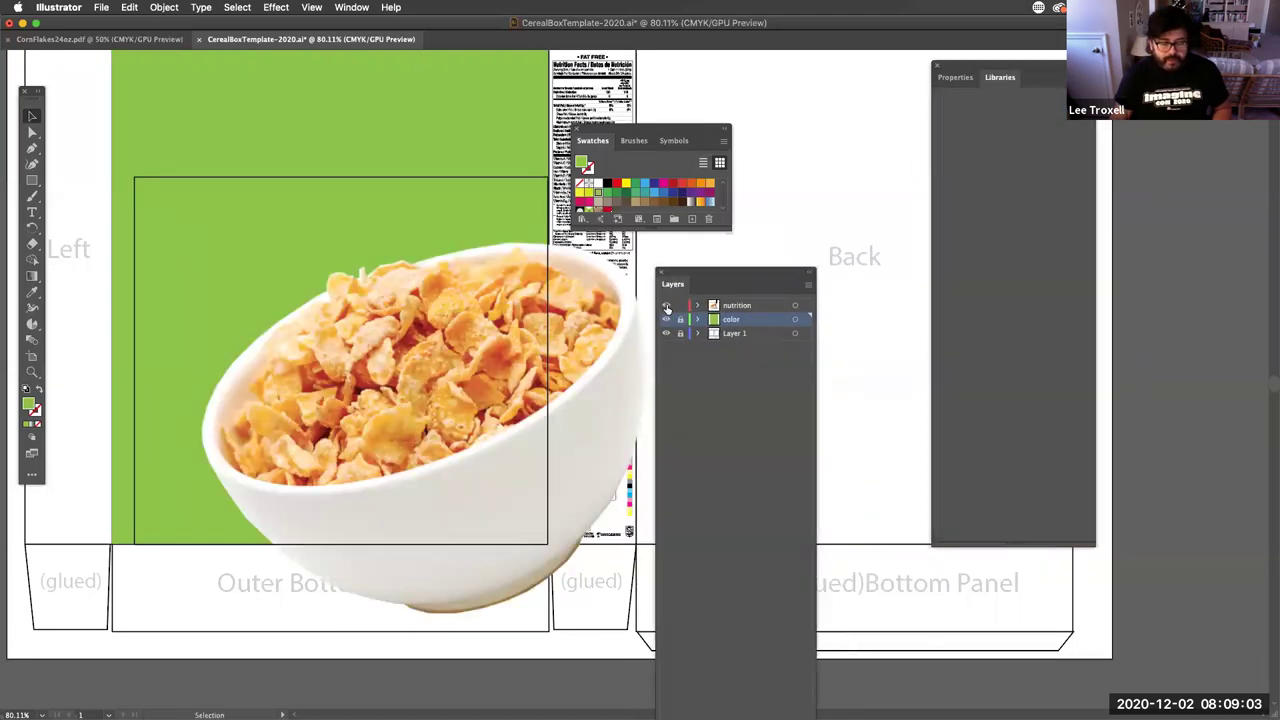
{"action": "left_click", "coordinate": [666, 305]}
{"action": "left_click", "coordinate": [666, 305]}
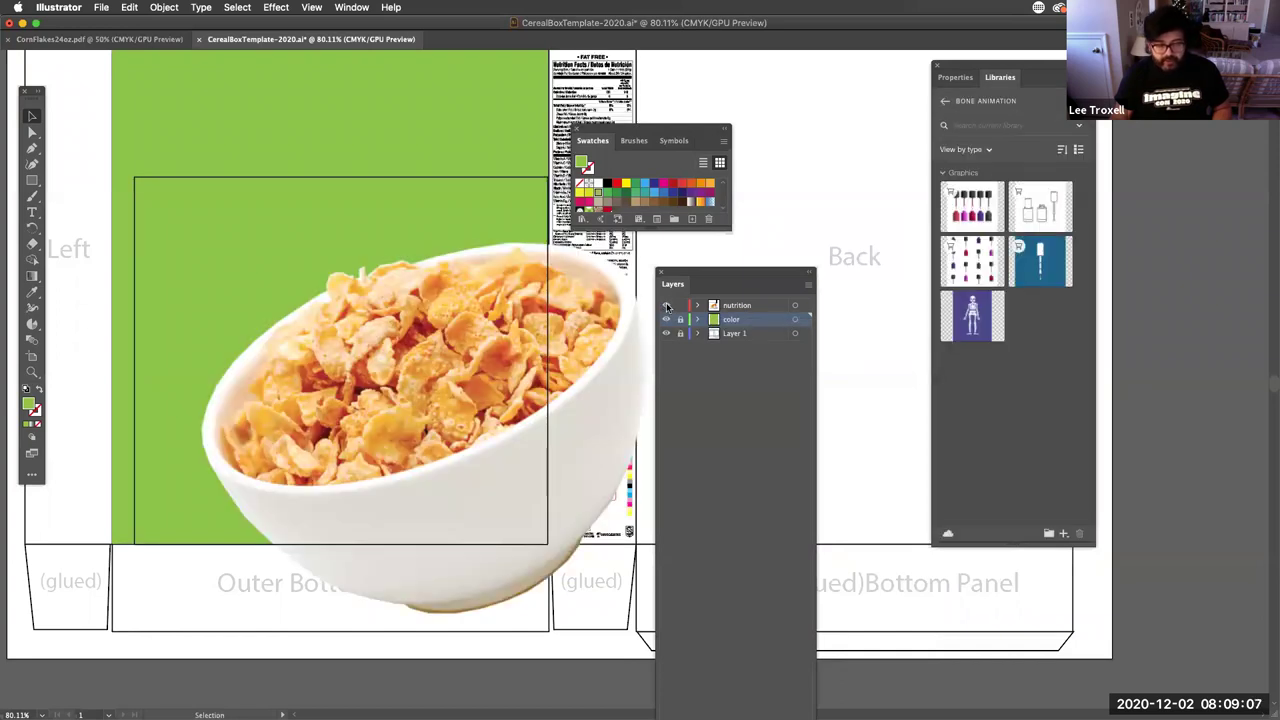
{"action": "left_click", "coordinate": [667, 305]}
{"action": "left_click", "coordinate": [666, 306]}
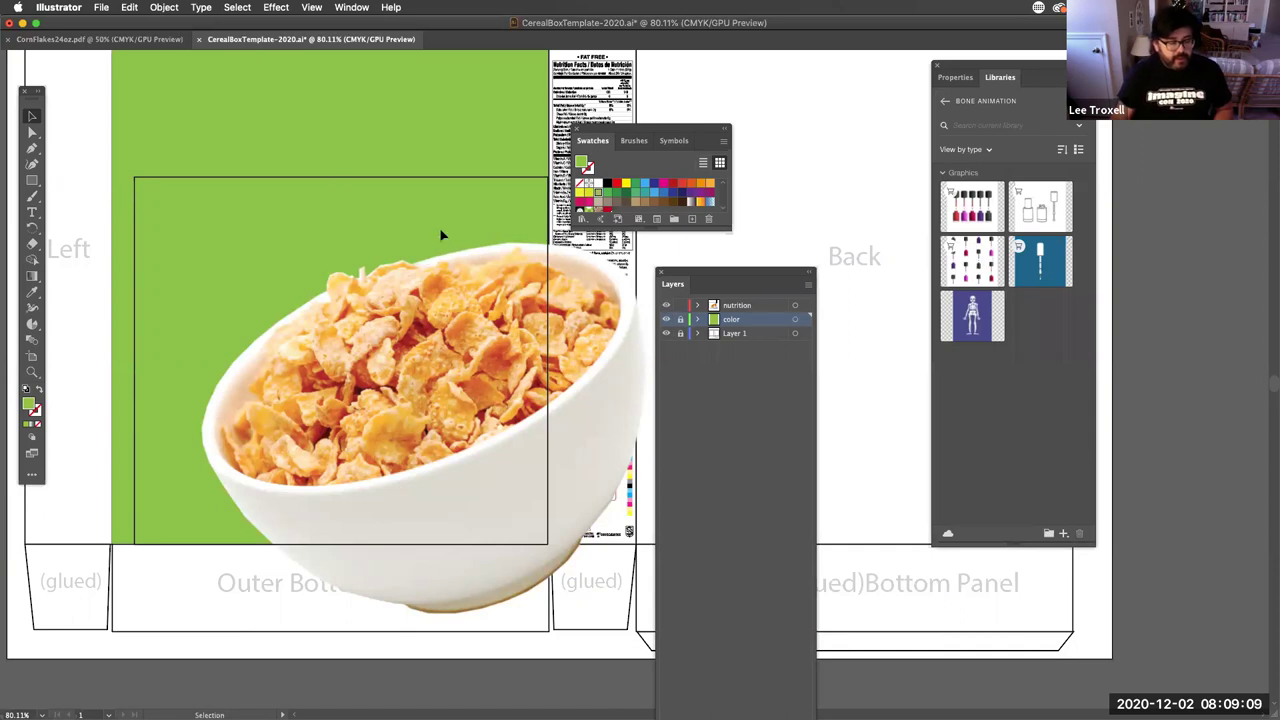
Step: Lower the outlined rectangle's top edge to just above the bowl's rim, keeping its bottom edge in place
{"action": "left_click", "coordinate": [343, 180]}
{"action": "left_click_drag", "start_coordinate": [342, 177], "coordinate": [341, 228]}
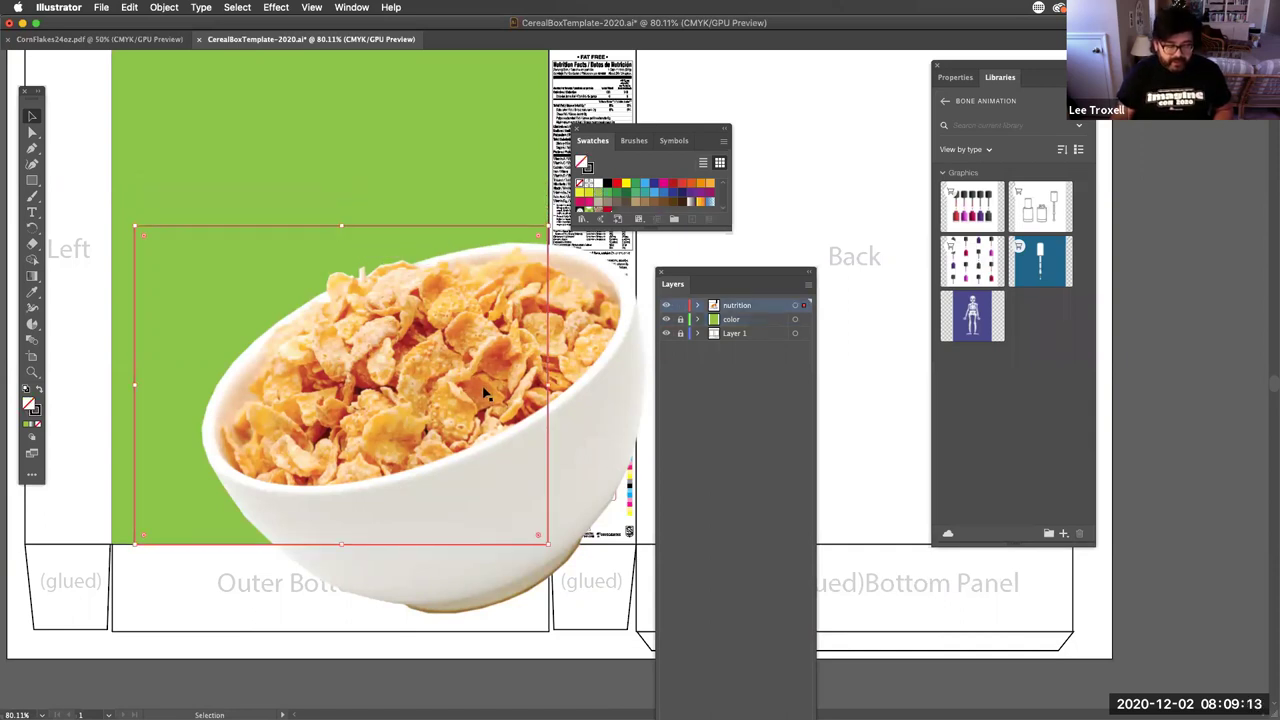
{"action": "left_click", "coordinate": [99, 168]}
Step: Crop the bowl image to the outlined rectangle with a clipping mask, then deselect it
{"action": "left_click", "coordinate": [171, 228]}
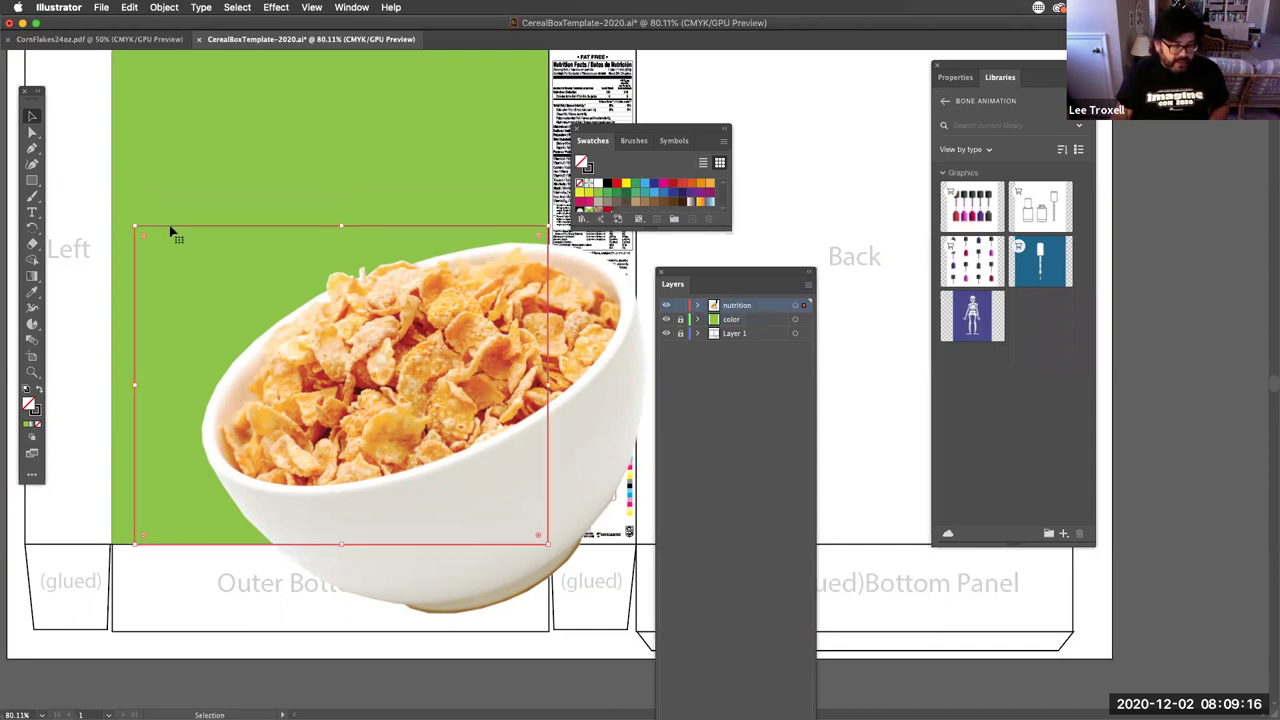
{"action": "left_click", "coordinate": [578, 402], "text": "shift"}
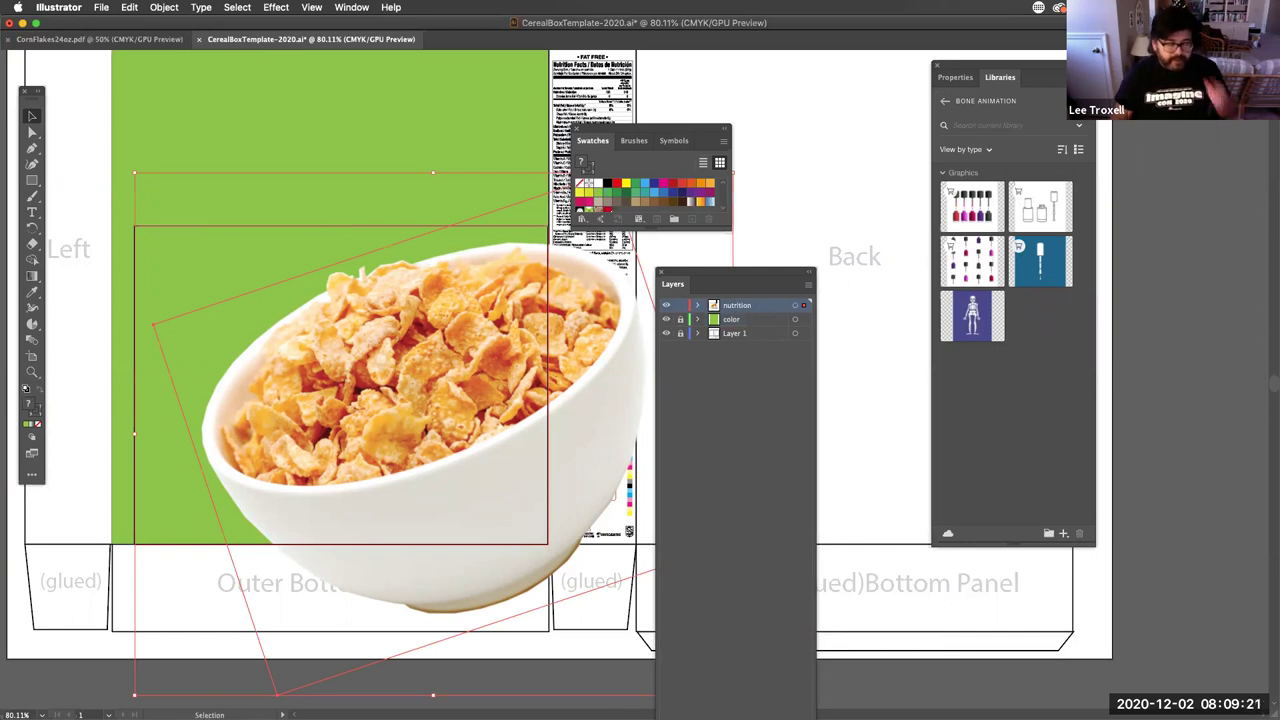
{"action": "left_click", "coordinate": [165, 8]}
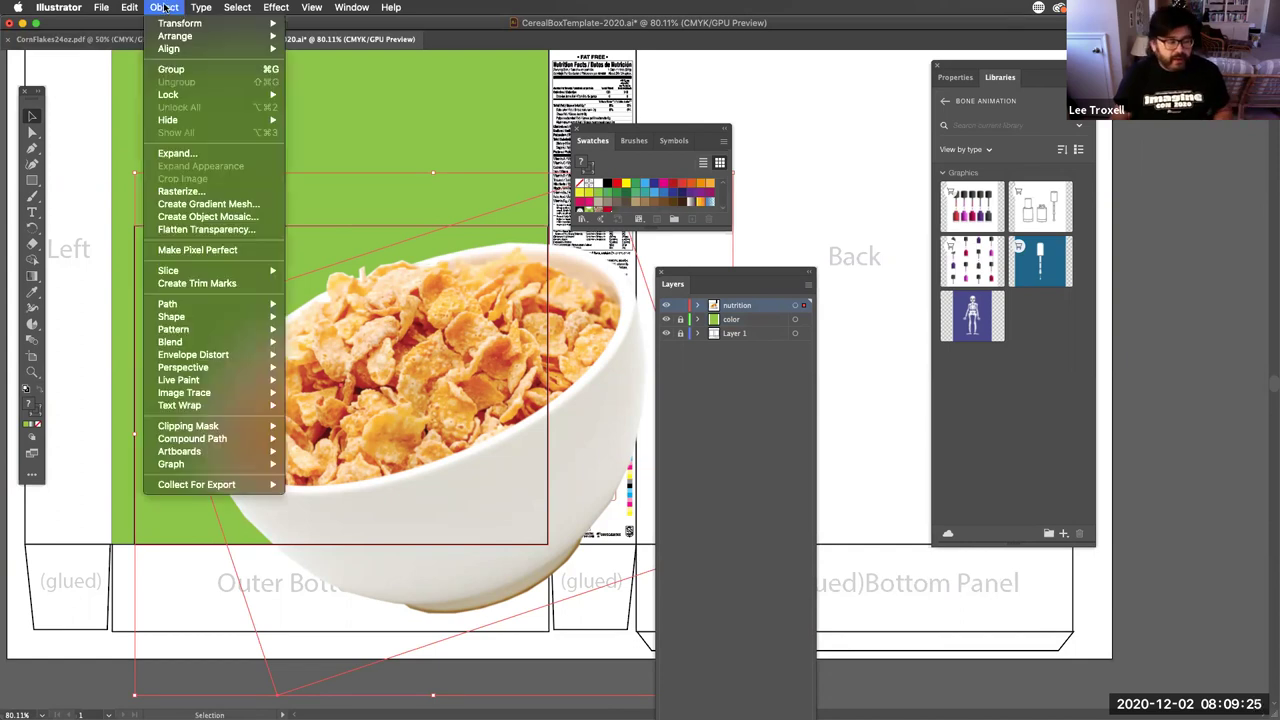
{"action": "mouse_move", "coordinate": [232, 308]}
{"action": "mouse_move", "coordinate": [240, 427]}
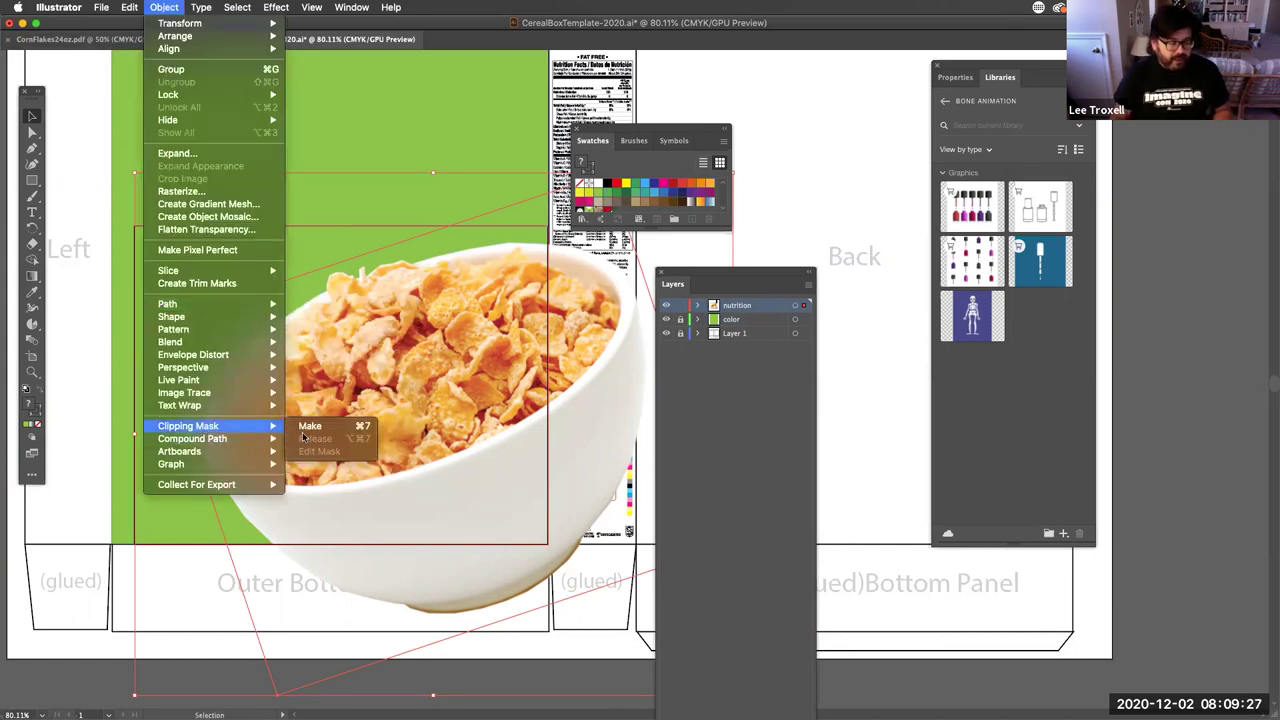
{"action": "left_click", "coordinate": [358, 429]}
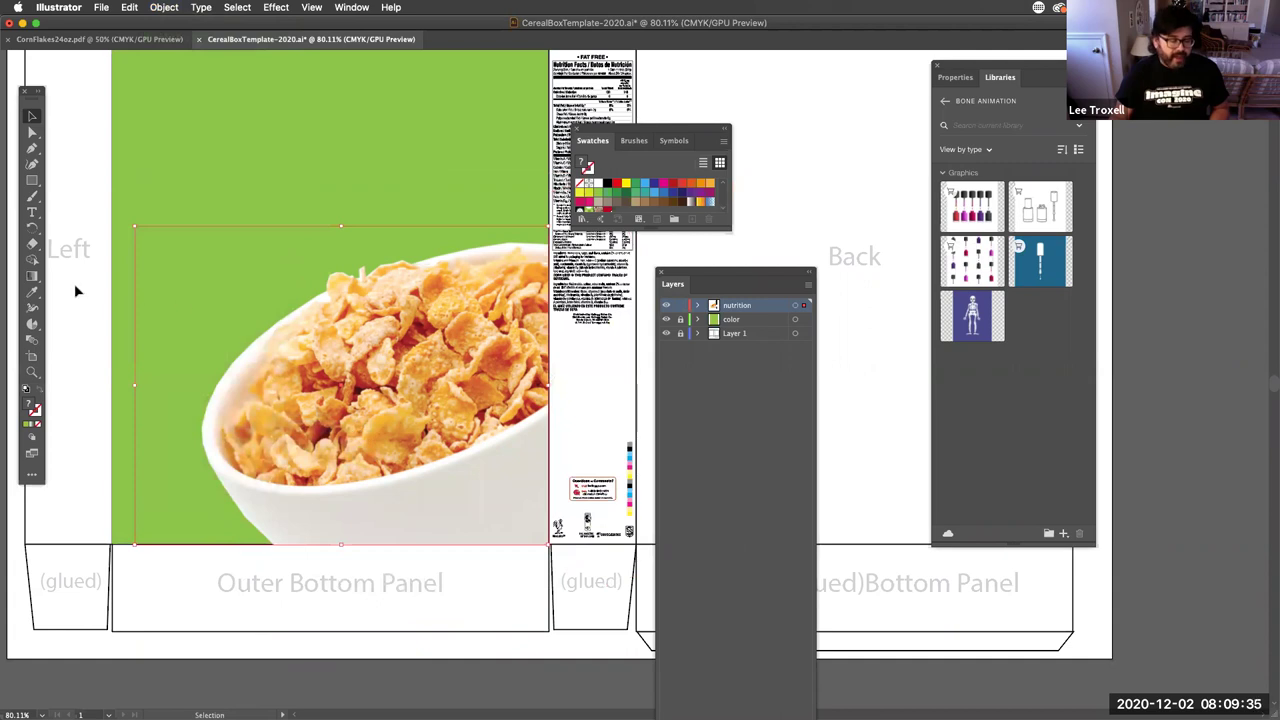
{"action": "left_click", "coordinate": [75, 290]}
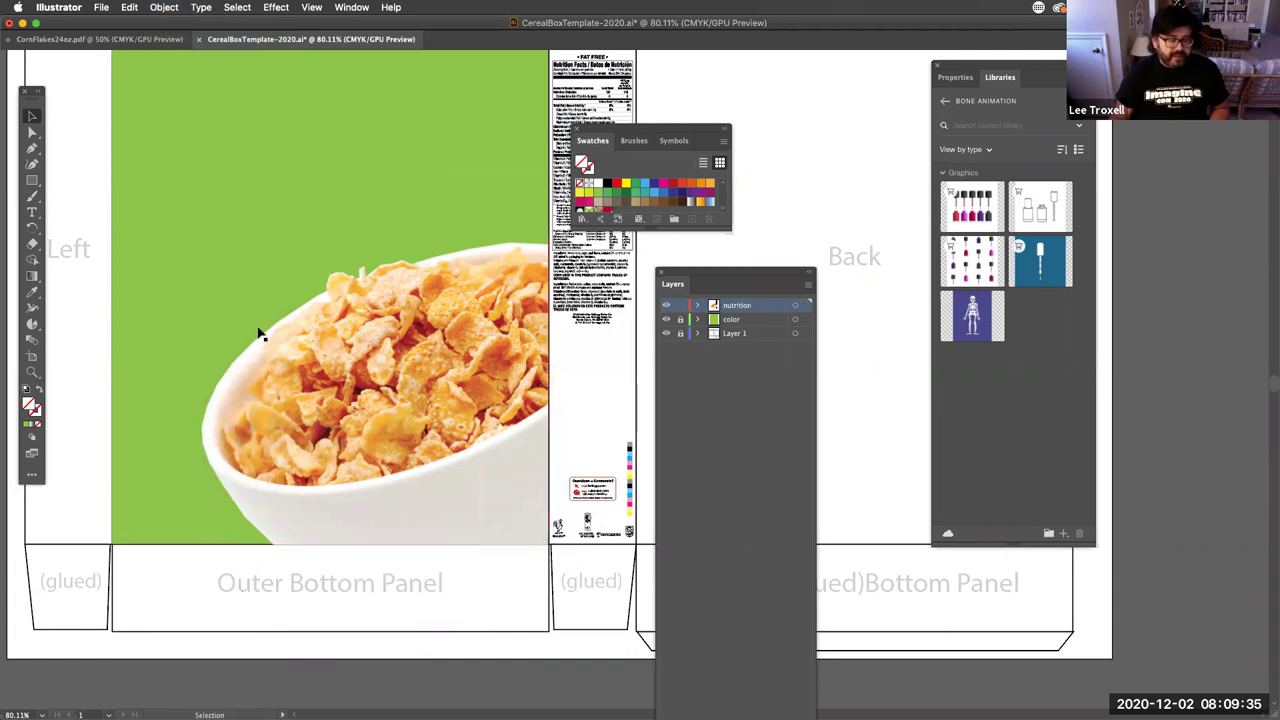
Step: Switch to Finder and open the Frosted Animal Cookie Crunch logo comp JPG in Photoshop
{"action": "left_click", "coordinate": [370, 382], "text": "alt"}
{"action": "left_click", "coordinate": [370, 382], "text": "alt"}
{"action": "left_click_drag", "start_coordinate": [440, 391], "coordinate": [60, 458]}
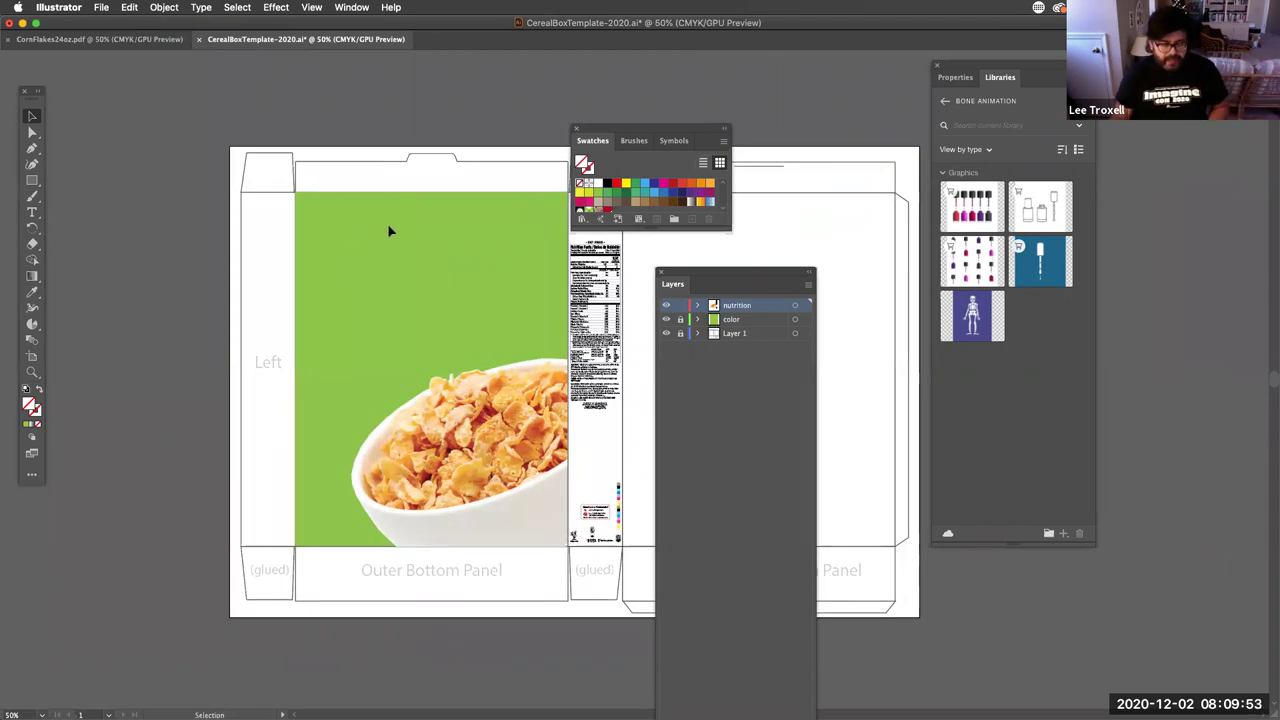
{"action": "key", "text": "super+Tab"}
{"action": "key", "text": "super+Tab"}
{"action": "key", "text": "super+Tab"}
{"action": "key", "text": "super+Tab"}
{"action": "key", "text": "super+Tab"}
{"action": "key", "text": "super+Tab"}
{"action": "key", "text": "super+Tab"}
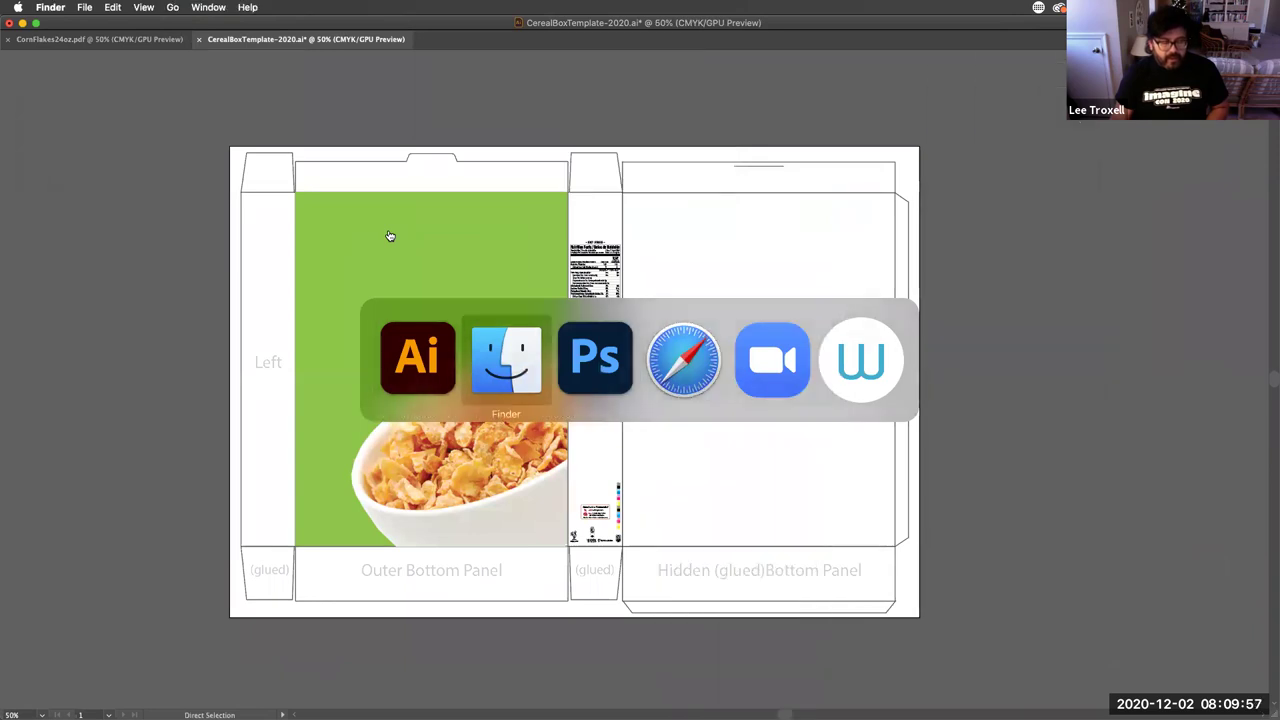
{"action": "key", "text": "super+n"}
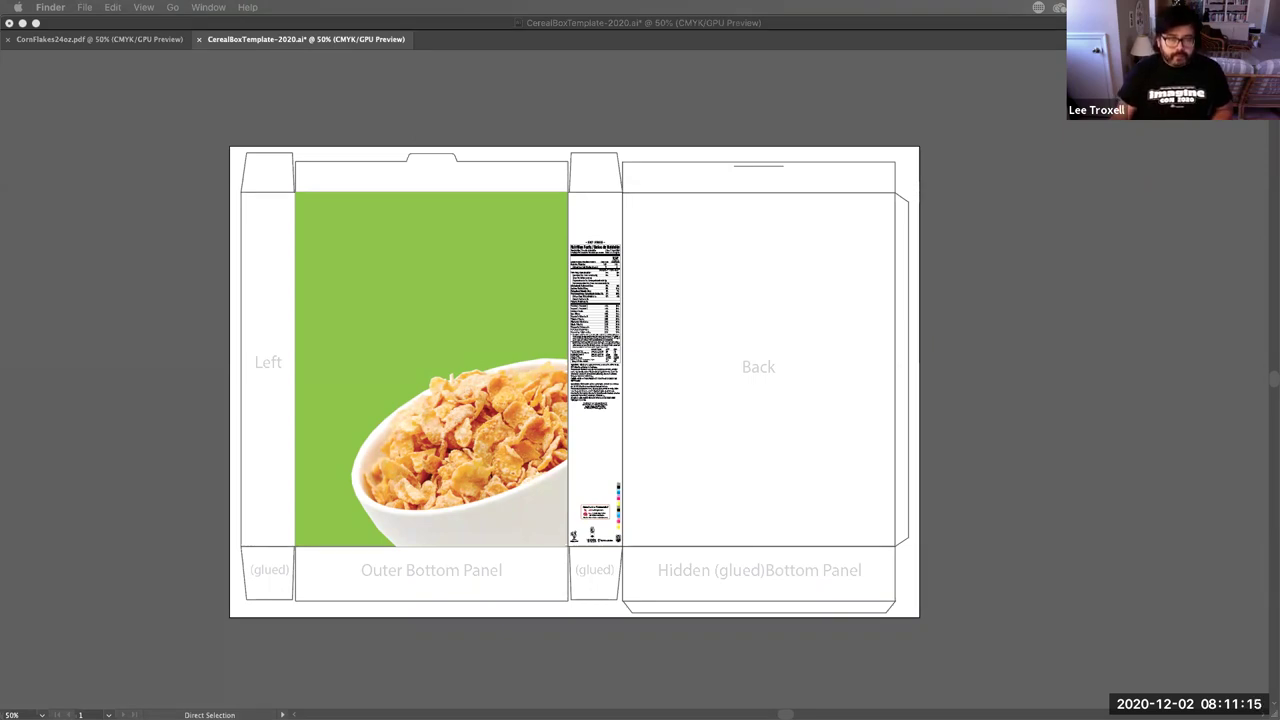
{"action": "left_click_drag", "start_coordinate": [688, 534], "coordinate": [704, 700]}
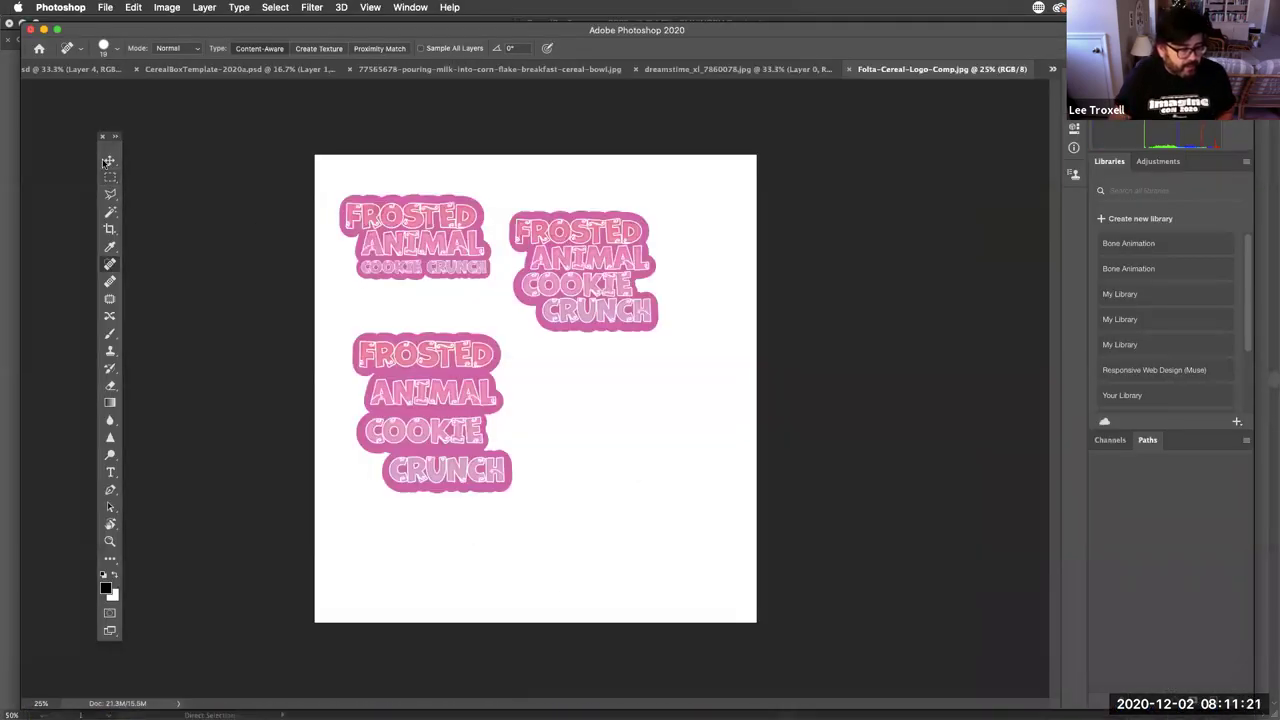
{"action": "left_click", "coordinate": [110, 177]}
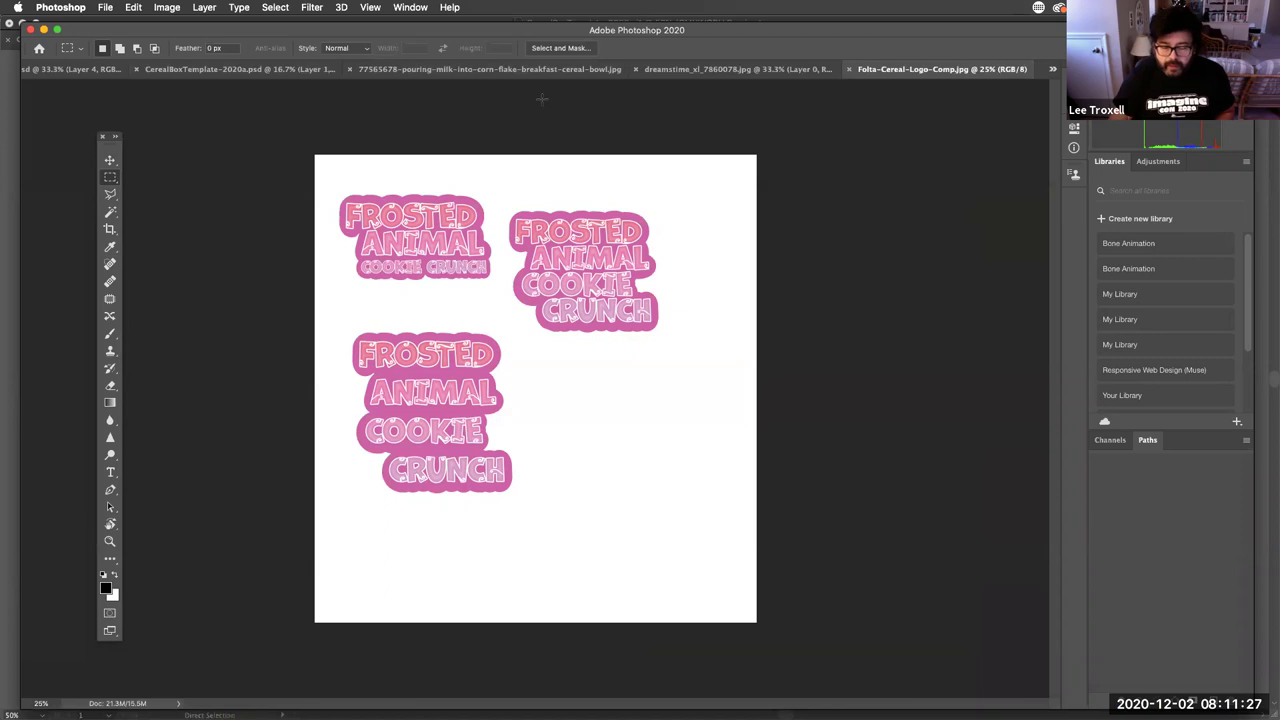
{"action": "left_click", "coordinate": [410, 8]}
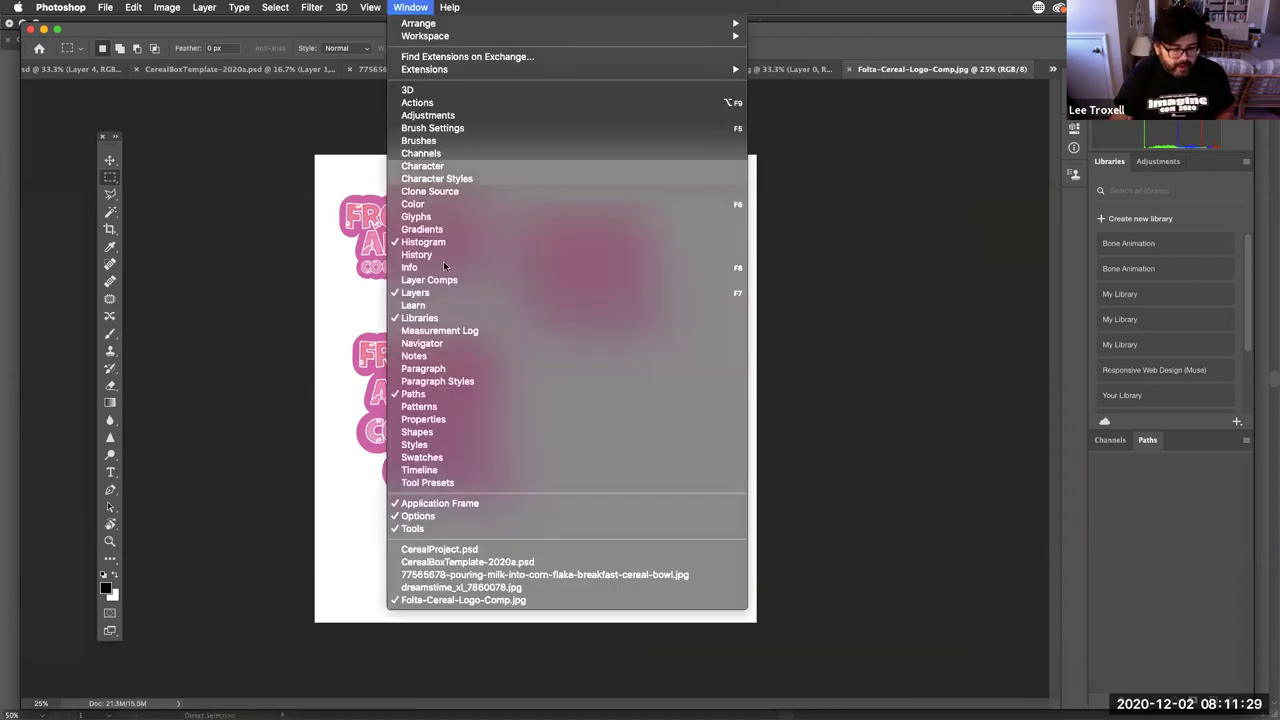
{"action": "left_click", "coordinate": [436, 294]}
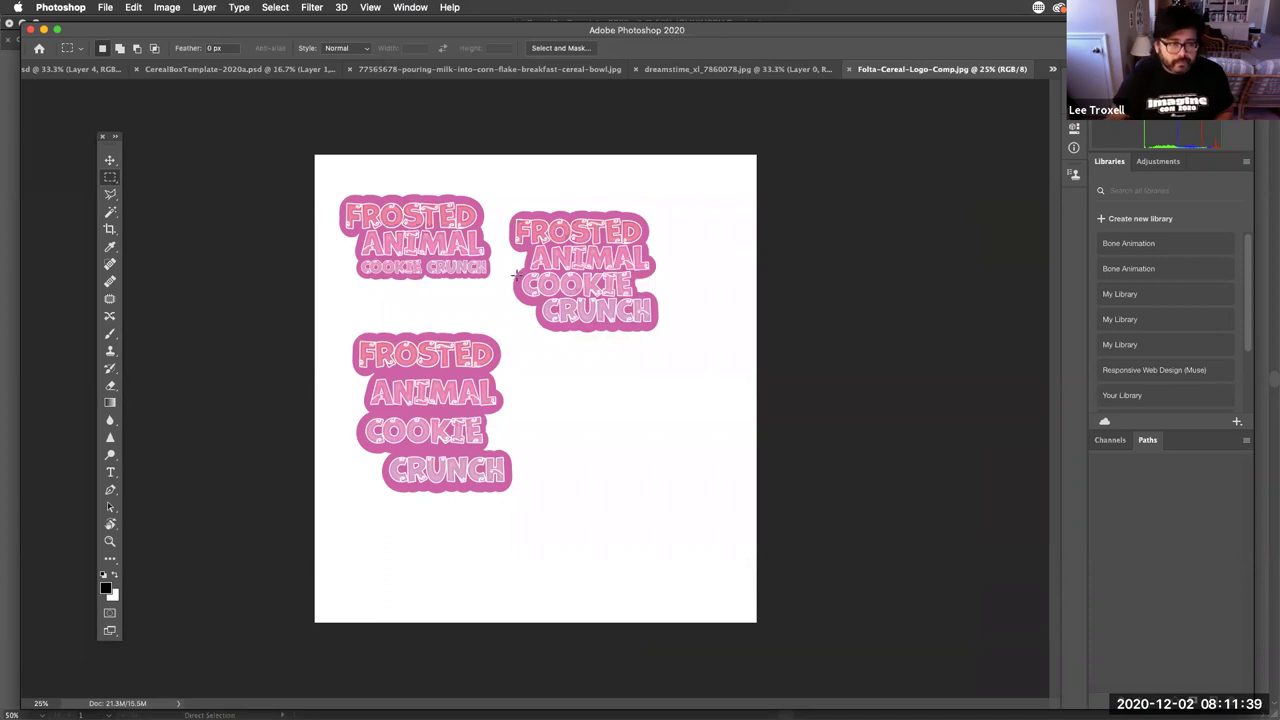
{"action": "key", "text": "super+a"}
{"action": "key", "text": "super+shift+i"}
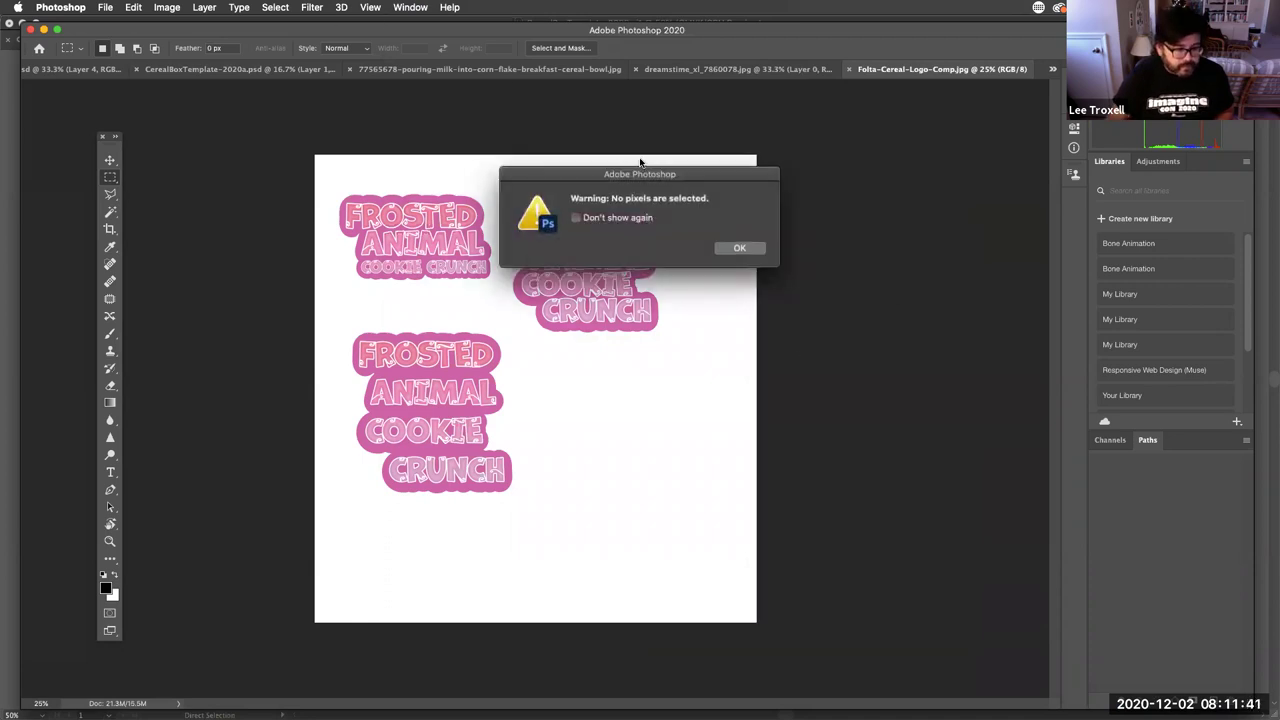
{"action": "left_click", "coordinate": [739, 247]}
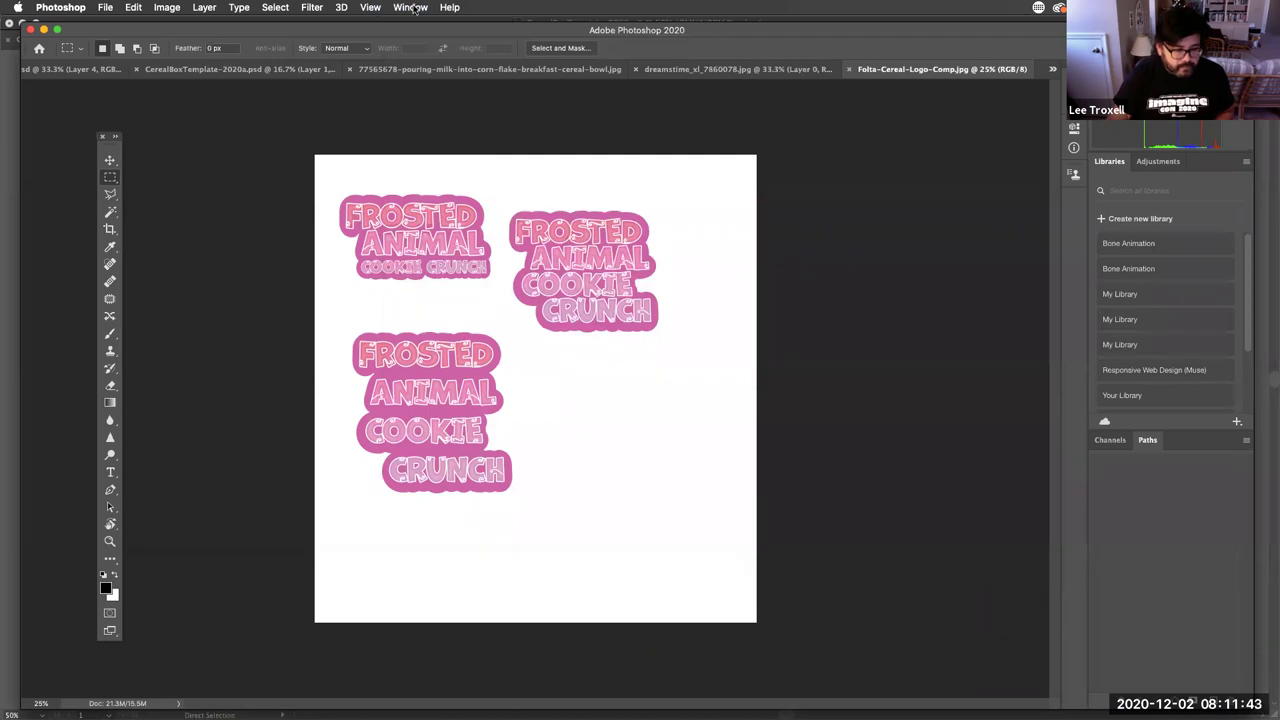
Step: Switch the workspace to Essentials (Default)
{"action": "left_click", "coordinate": [412, 7]}
{"action": "mouse_move", "coordinate": [424, 37]}
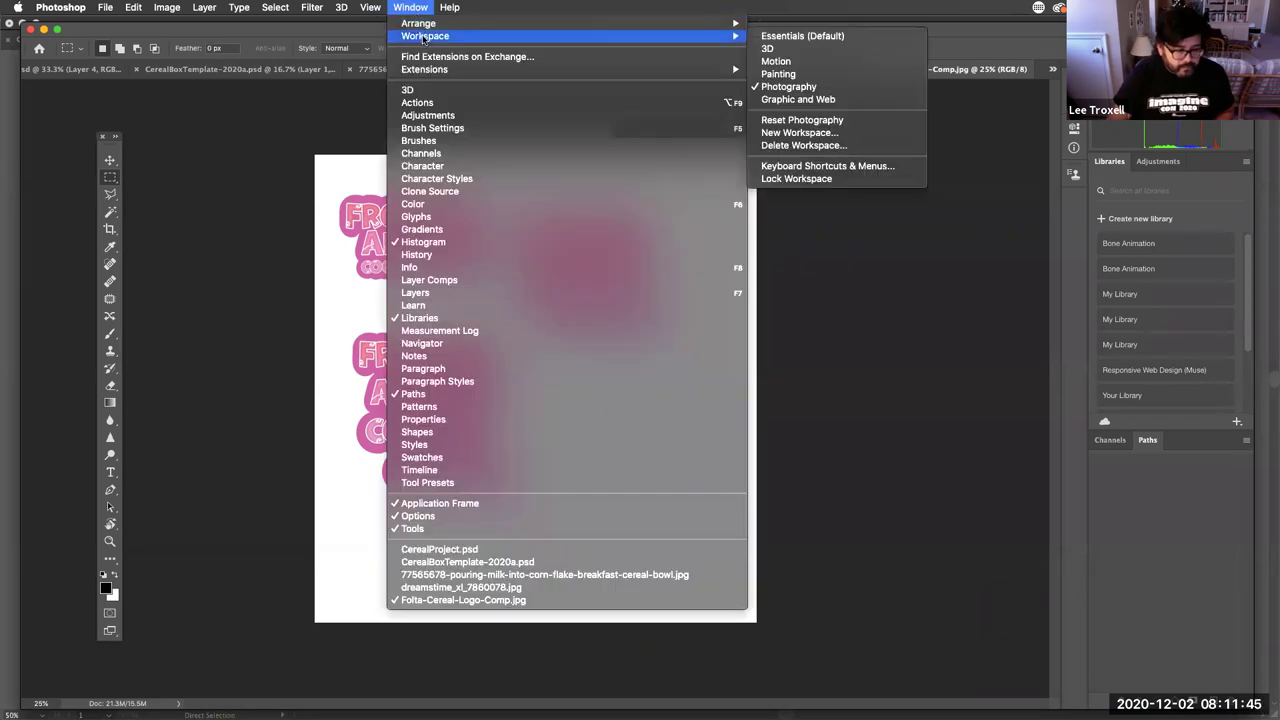
{"action": "left_click", "coordinate": [780, 37]}
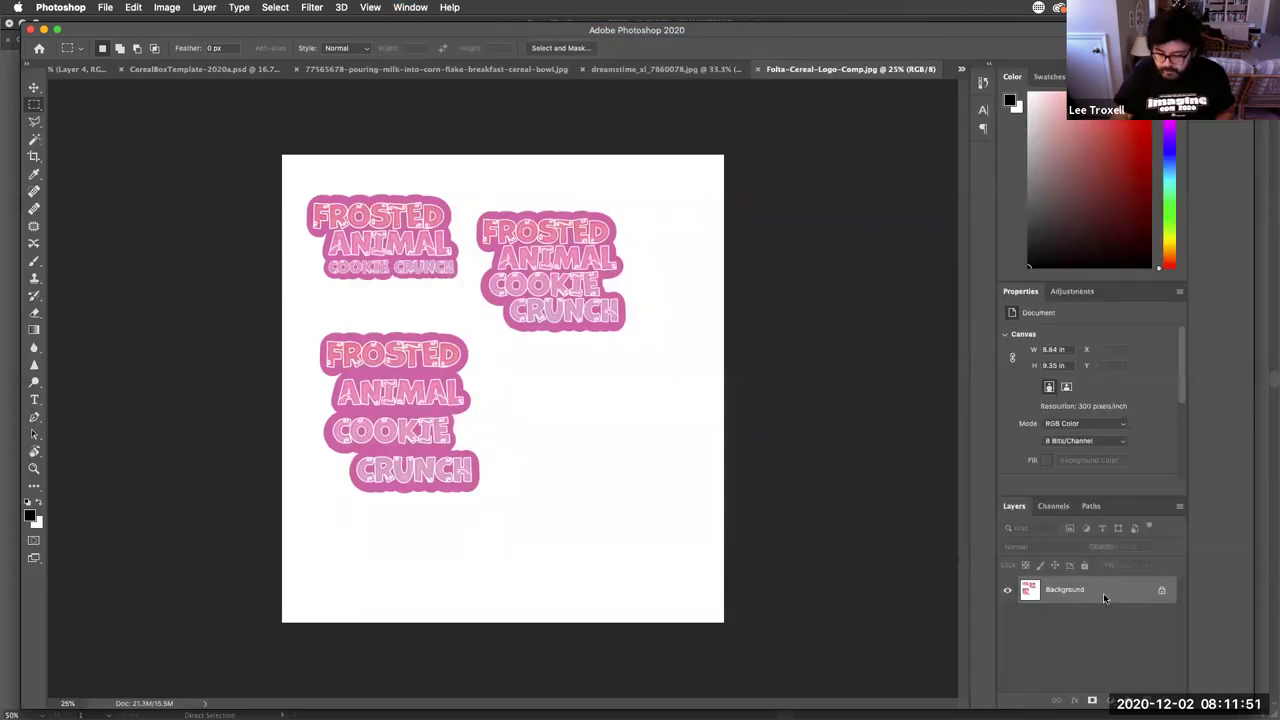
Step: Convert the Background into a regular layer and delete the white area around the logos using the Magic Wand
{"action": "double_click", "coordinate": [1103, 593]}
{"action": "left_click", "coordinate": [502, 364]}
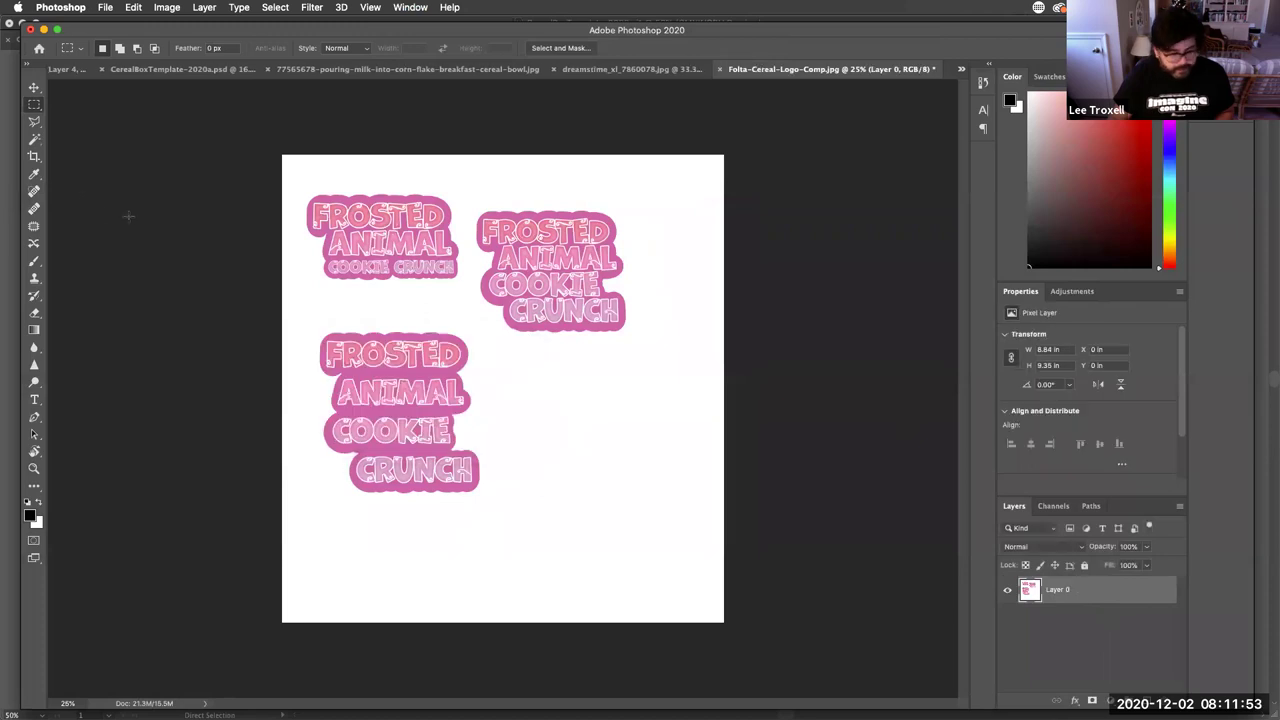
{"action": "left_click", "coordinate": [33, 143]}
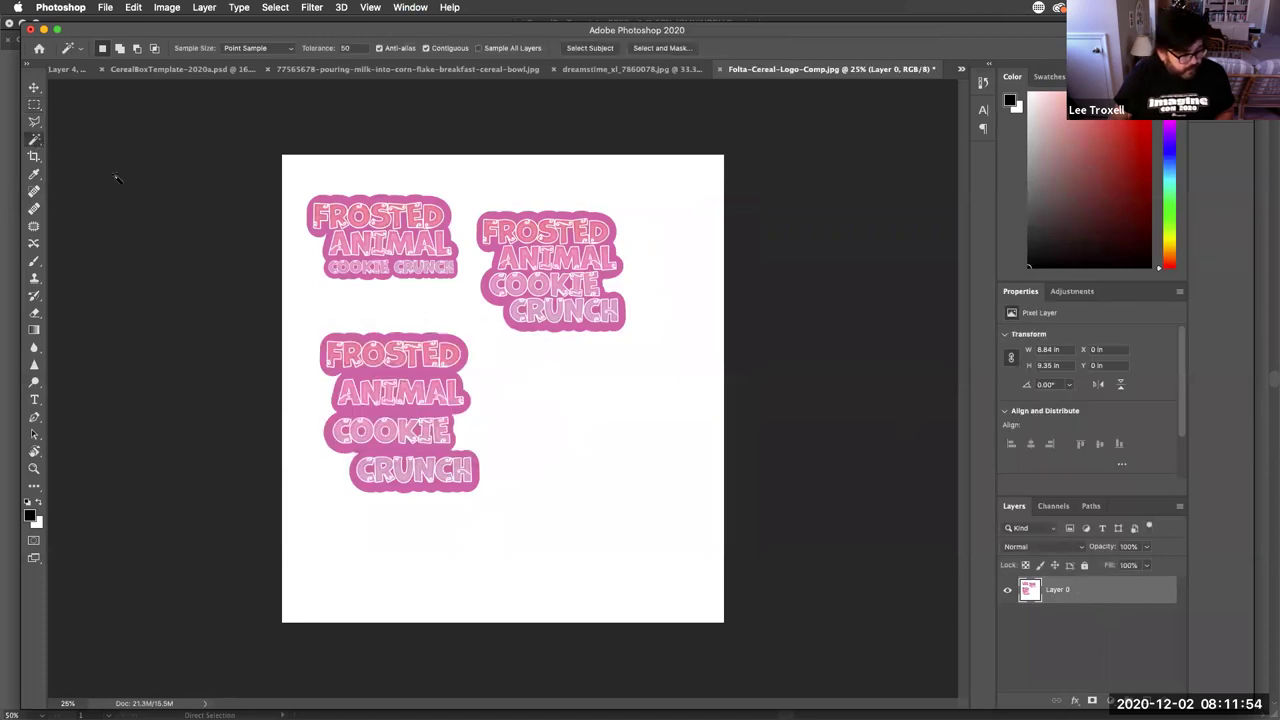
{"action": "left_click", "coordinate": [317, 308]}
{"action": "key", "text": "Delete"}
{"action": "key", "text": "super+d"}
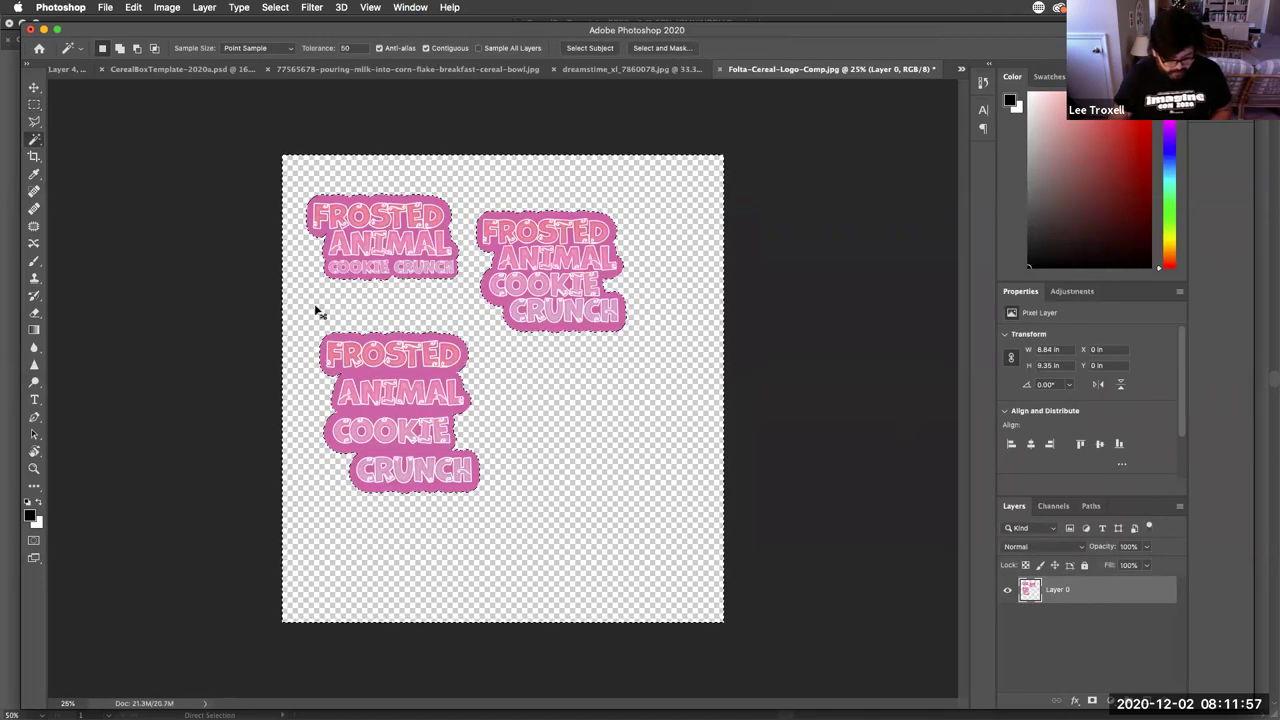
Step: Copy the upper-left logo with the small Cookie Crunch line using a rectangular selection and paste it into the Illustrator box template
{"action": "left_click", "coordinate": [32, 108]}
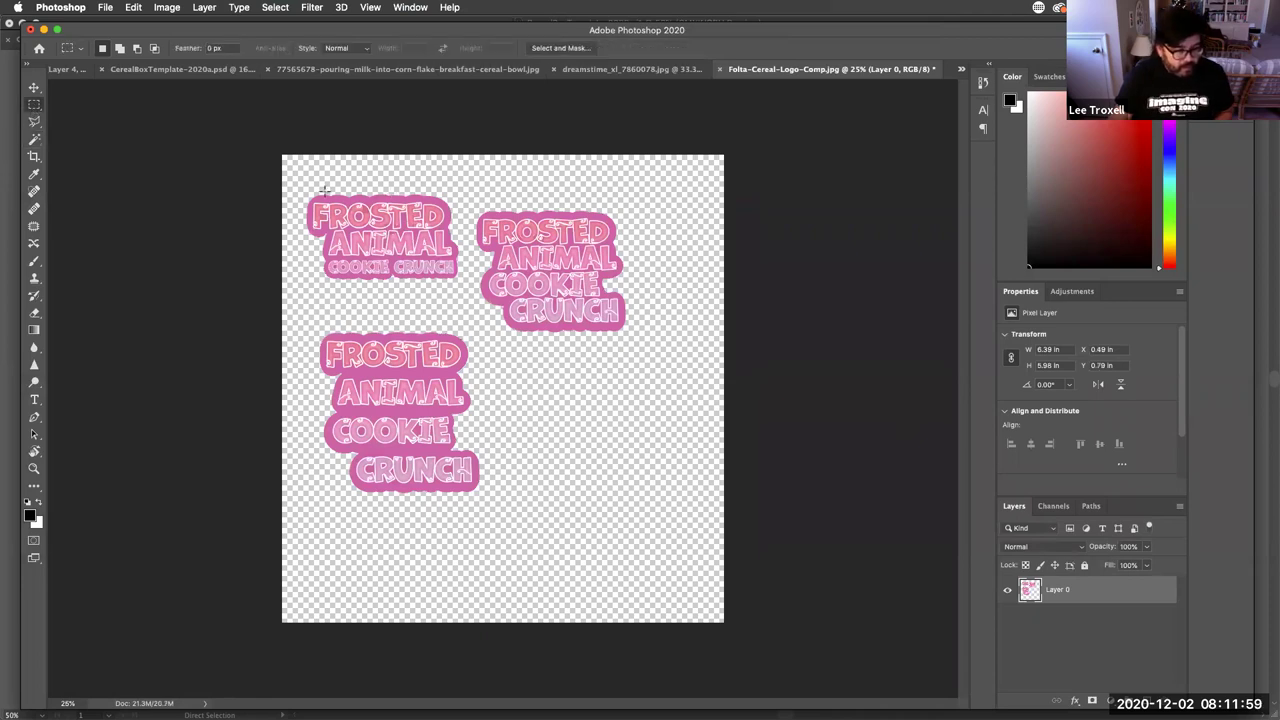
{"action": "left_click_drag", "start_coordinate": [297, 185], "coordinate": [466, 305]}
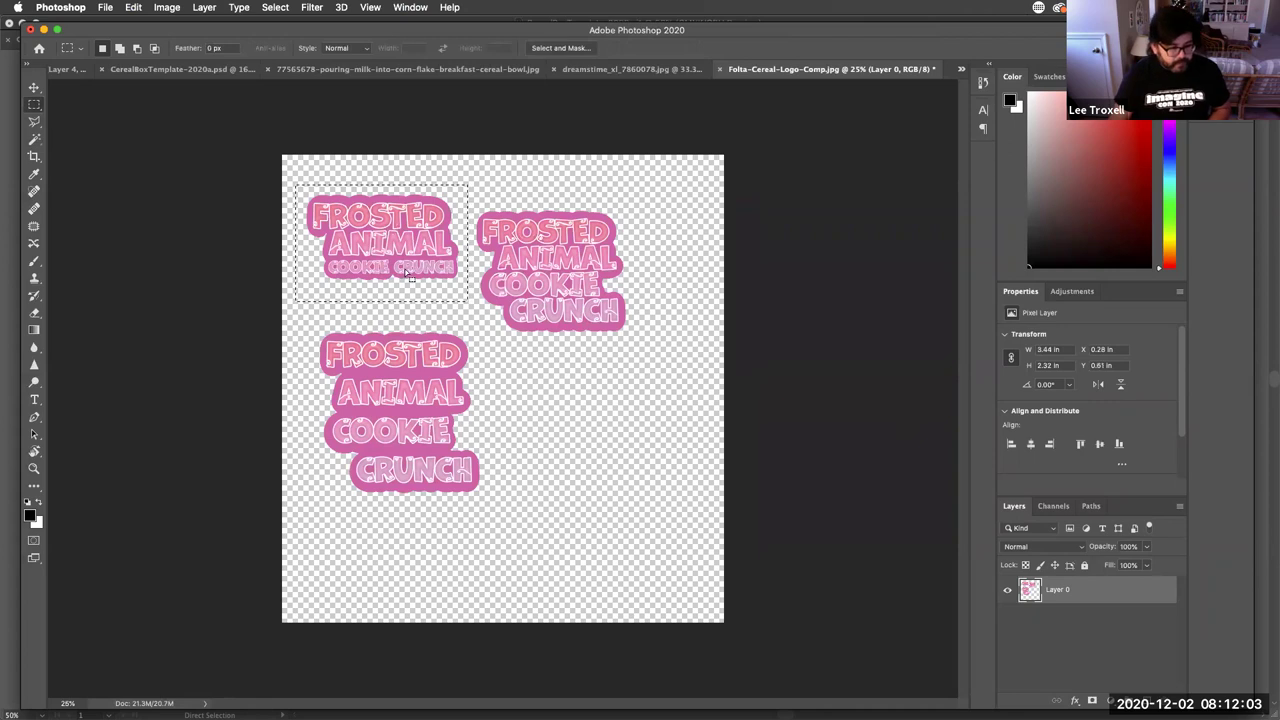
{"action": "key", "text": "super+Tab"}
{"action": "key", "text": "super+Tab"}
{"action": "key", "text": "super+Tab"}
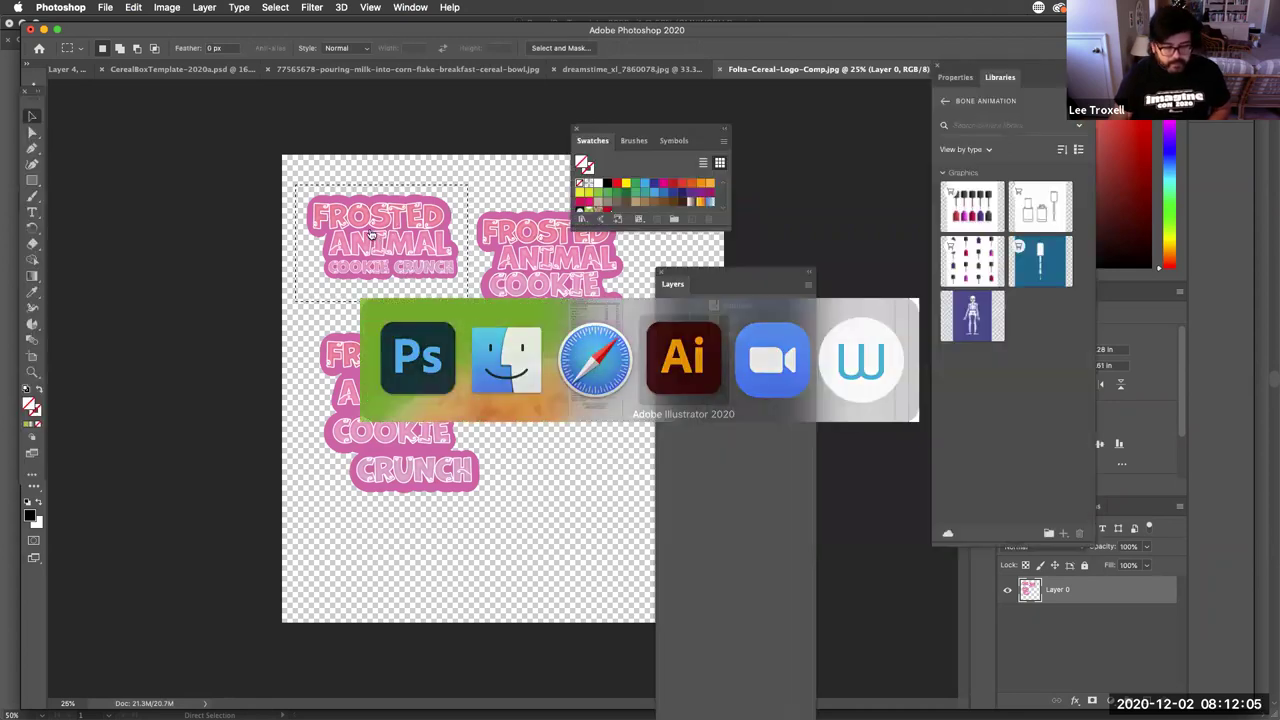
{"action": "key", "text": "super+v"}
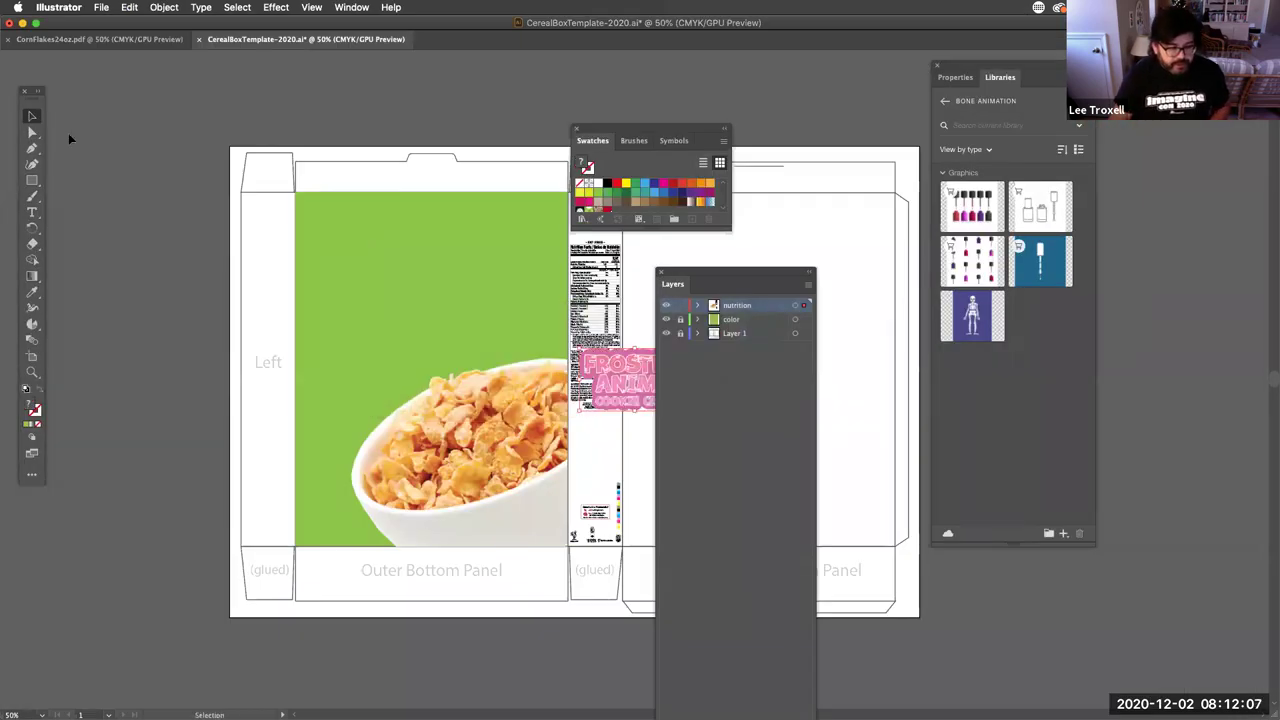
Step: Move the pasted logo to the Front panel's upper left corner and enlarge it to about two thirds of the panel's width
{"action": "left_click_drag", "start_coordinate": [648, 362], "coordinate": [523, 354]}
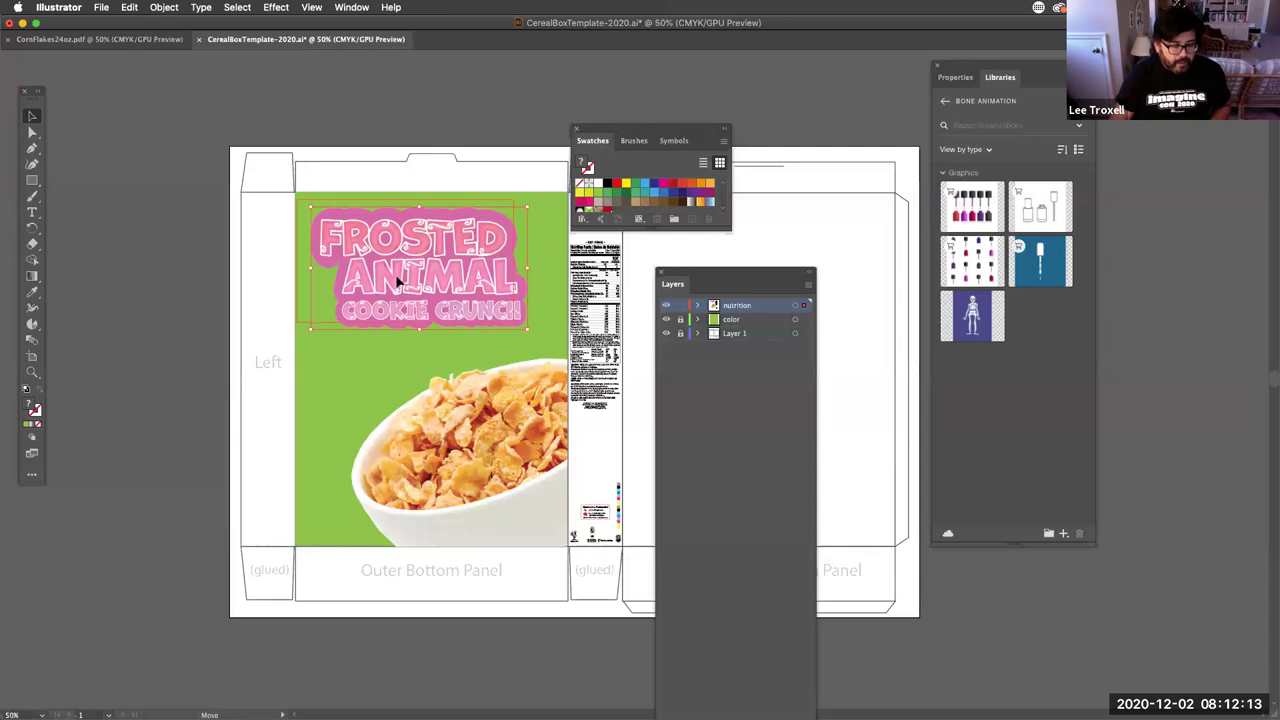
{"action": "left_click_drag", "start_coordinate": [398, 283], "coordinate": [386, 273]}
{"action": "left_click_drag", "start_coordinate": [515, 321], "coordinate": [490, 313]}
Step: Paste another copy of the logo, shrink it and place it above the nutrition facts on the narrow panel between Front and Back
{"action": "scroll", "coordinate": [330, 362], "scroll_direction": "right", "scroll_amount": 5}
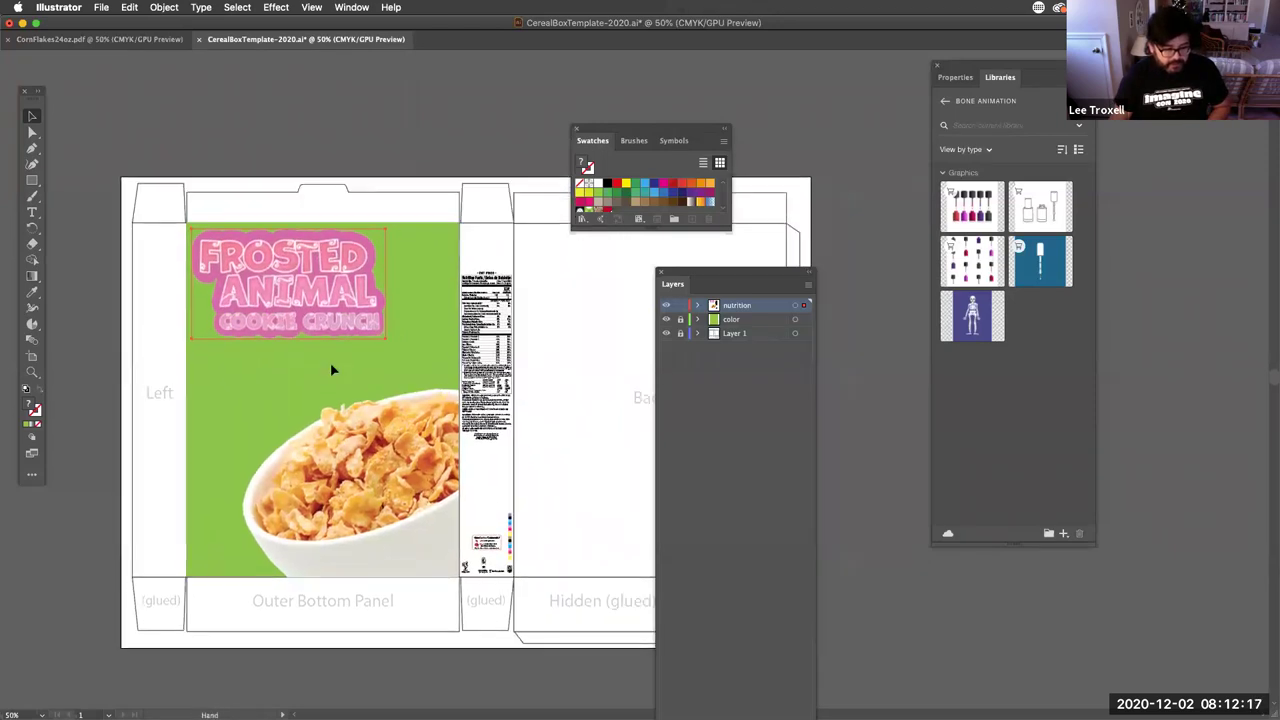
{"action": "key", "text": "super+v"}
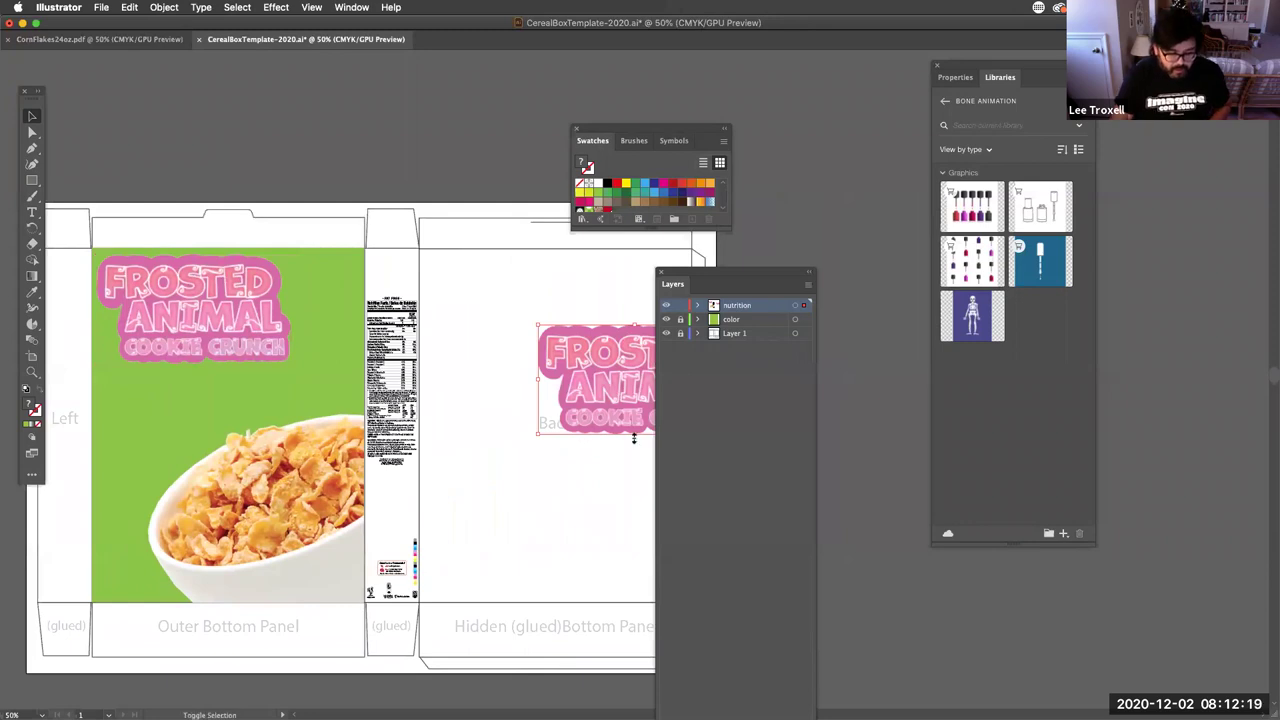
{"action": "left_click_drag", "start_coordinate": [634, 436], "coordinate": [631, 348]}
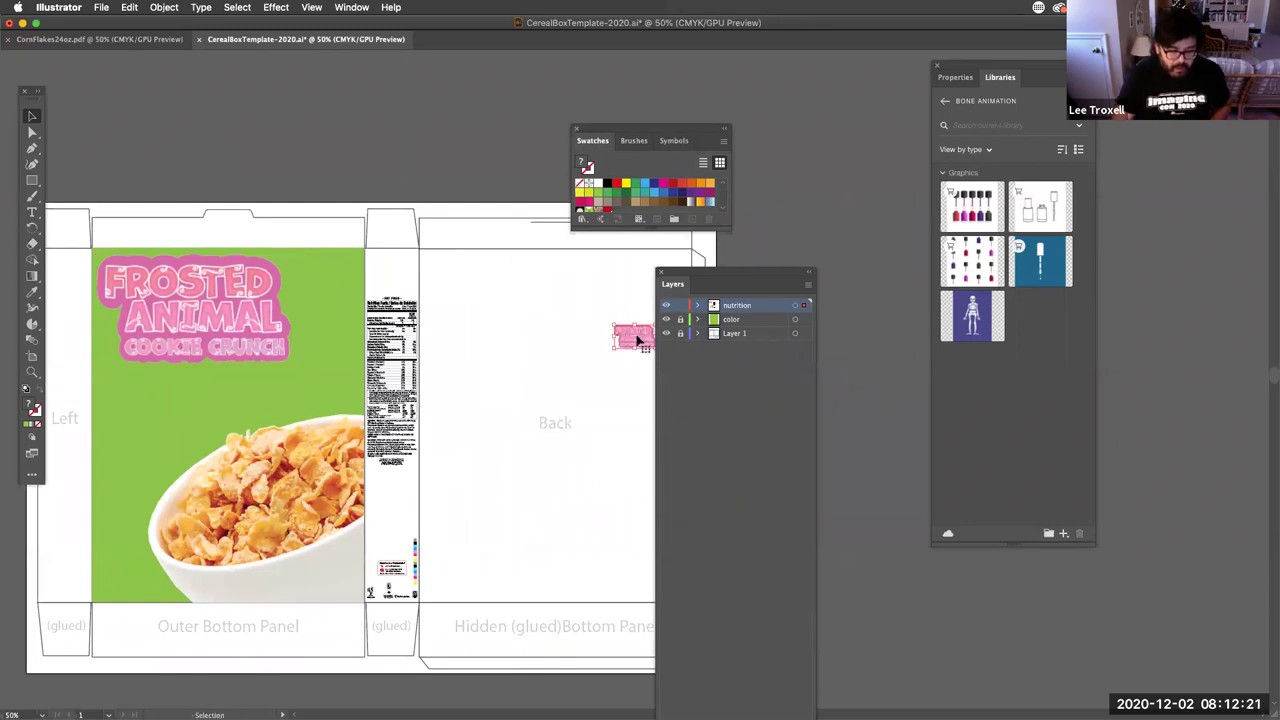
{"action": "left_click_drag", "start_coordinate": [366, 278], "coordinate": [368, 260]}
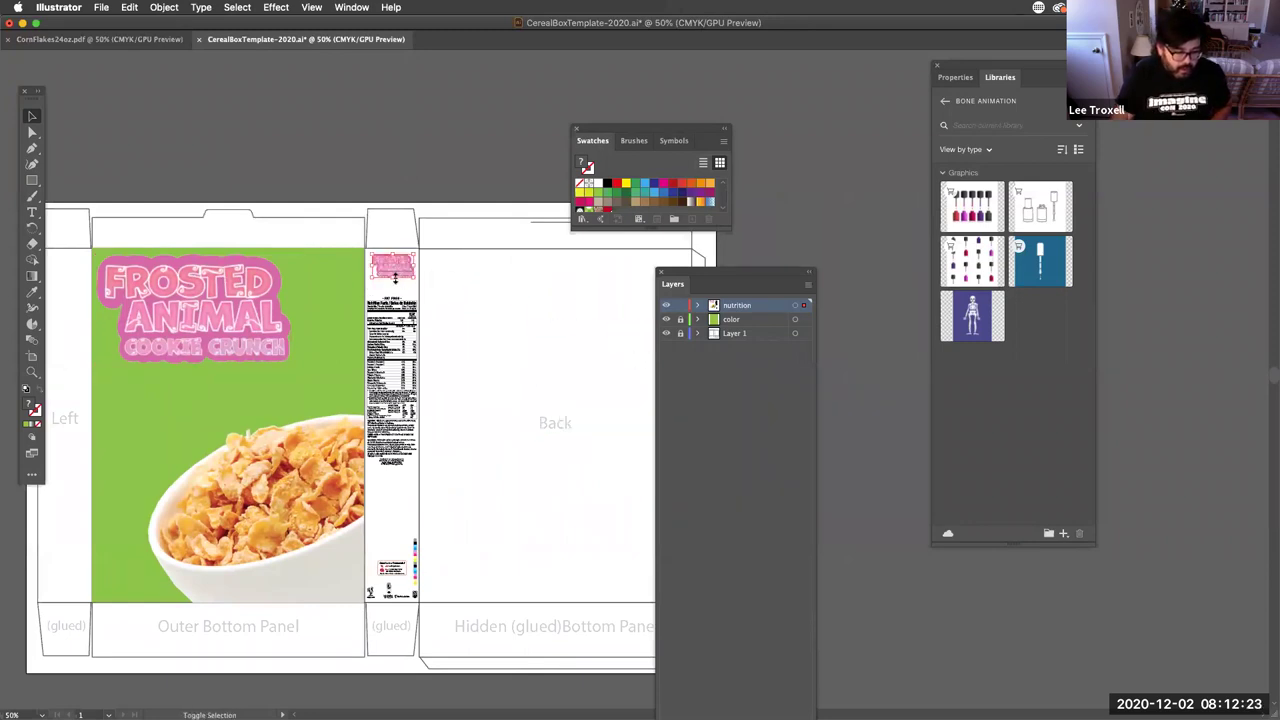
{"action": "left_click", "coordinate": [393, 279]}
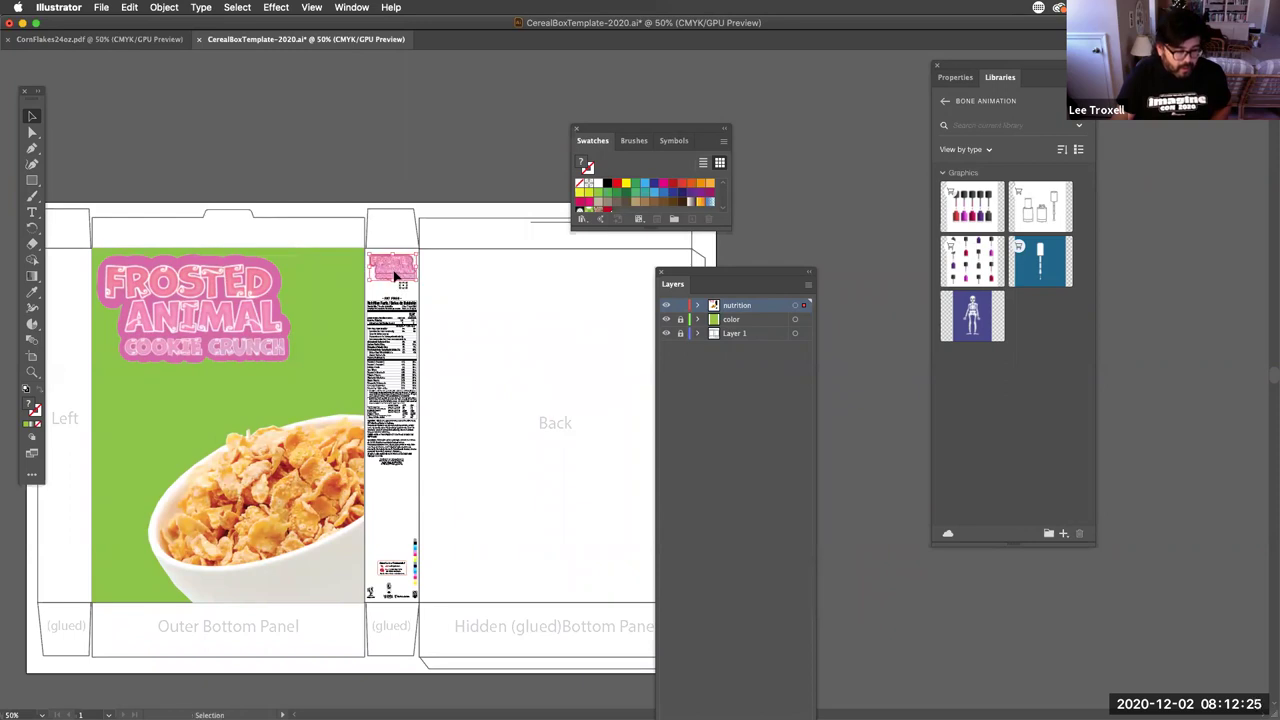
Step: Paste another logo, shrink it and center it on the top flap's tab above the Front panel
{"action": "left_click_drag", "start_coordinate": [485, 326], "coordinate": [394, 377]}
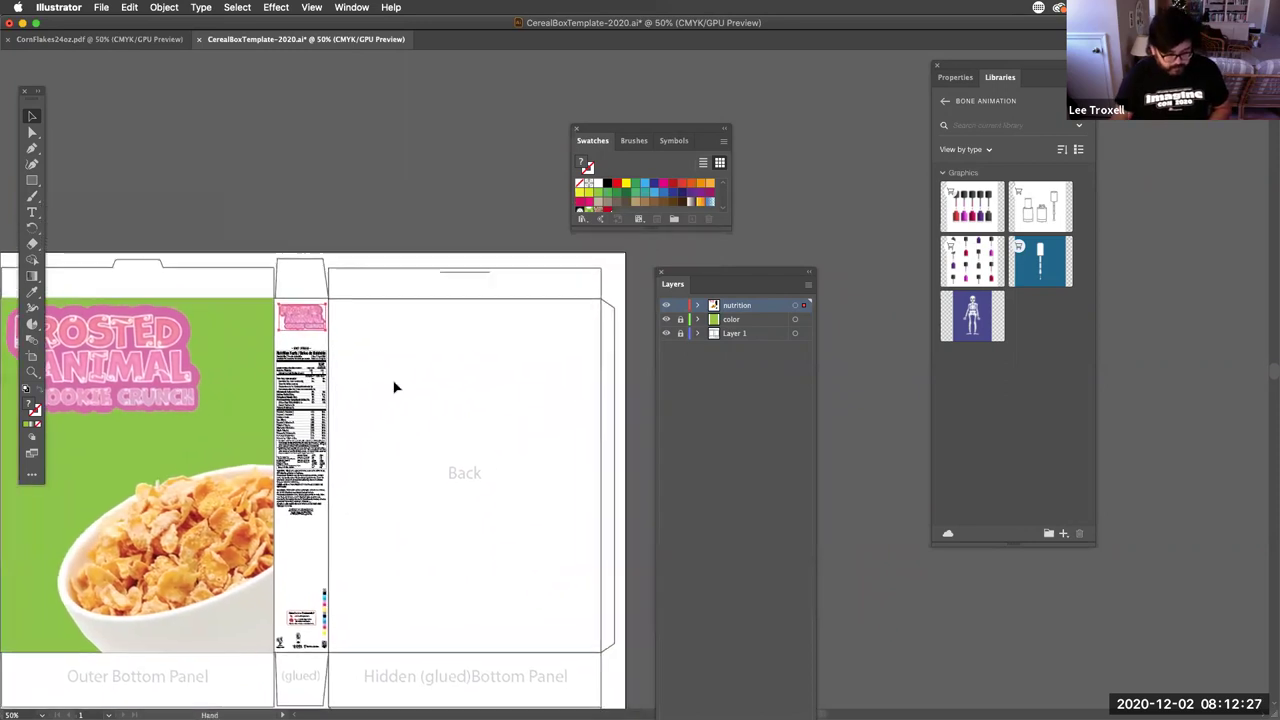
{"action": "key", "text": "super+v"}
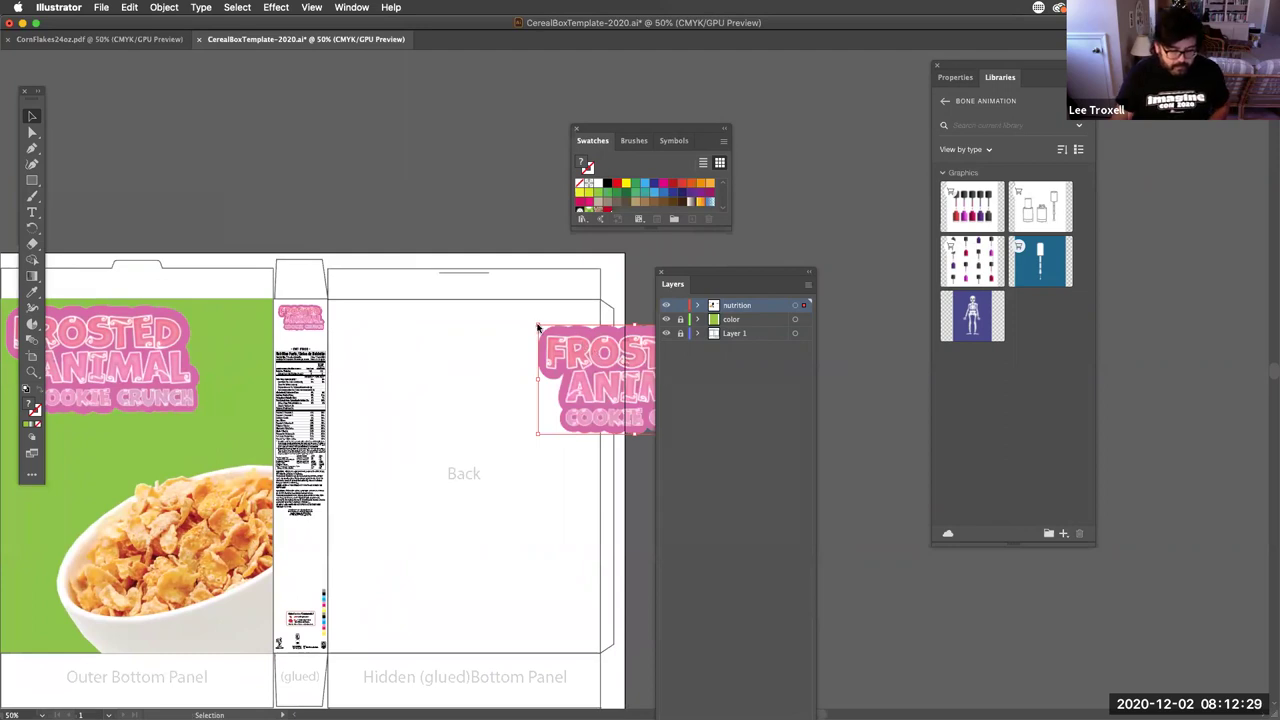
{"action": "left_click_drag", "start_coordinate": [538, 325], "coordinate": [344, 320]}
{"action": "left_click_drag", "start_coordinate": [426, 352], "coordinate": [281, 268]}
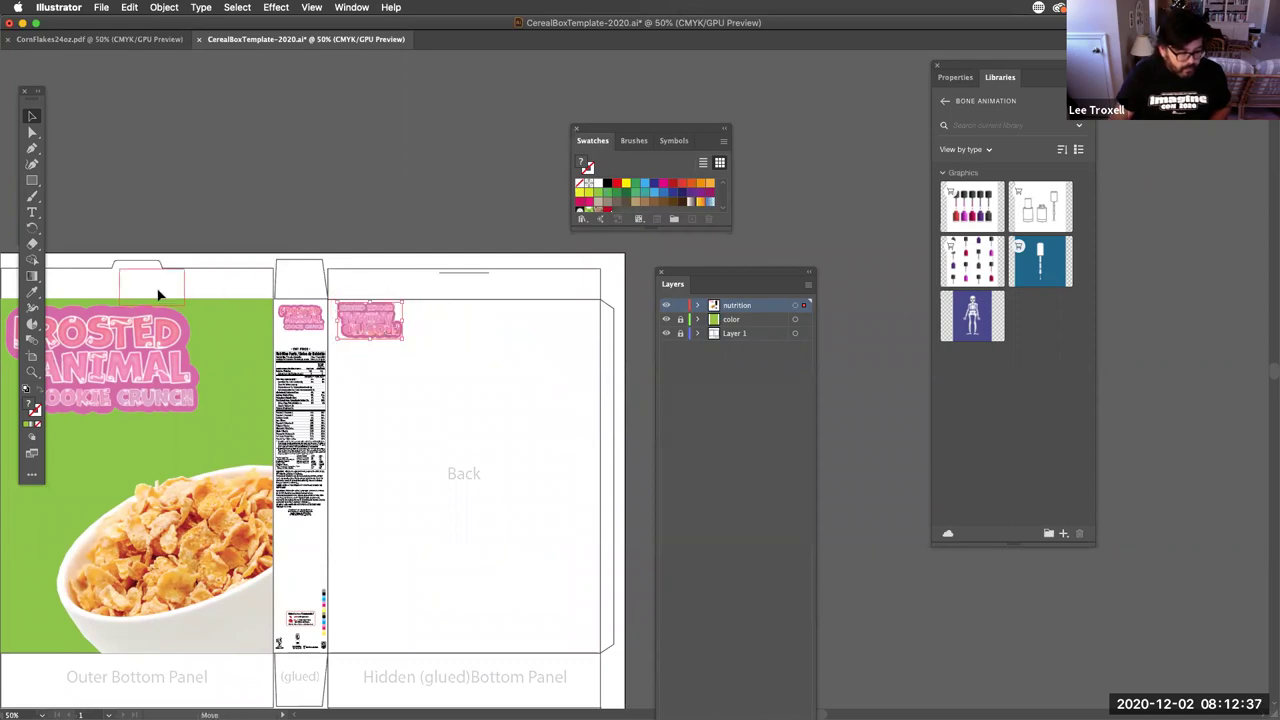
{"action": "left_click_drag", "start_coordinate": [141, 291], "coordinate": [141, 281]}
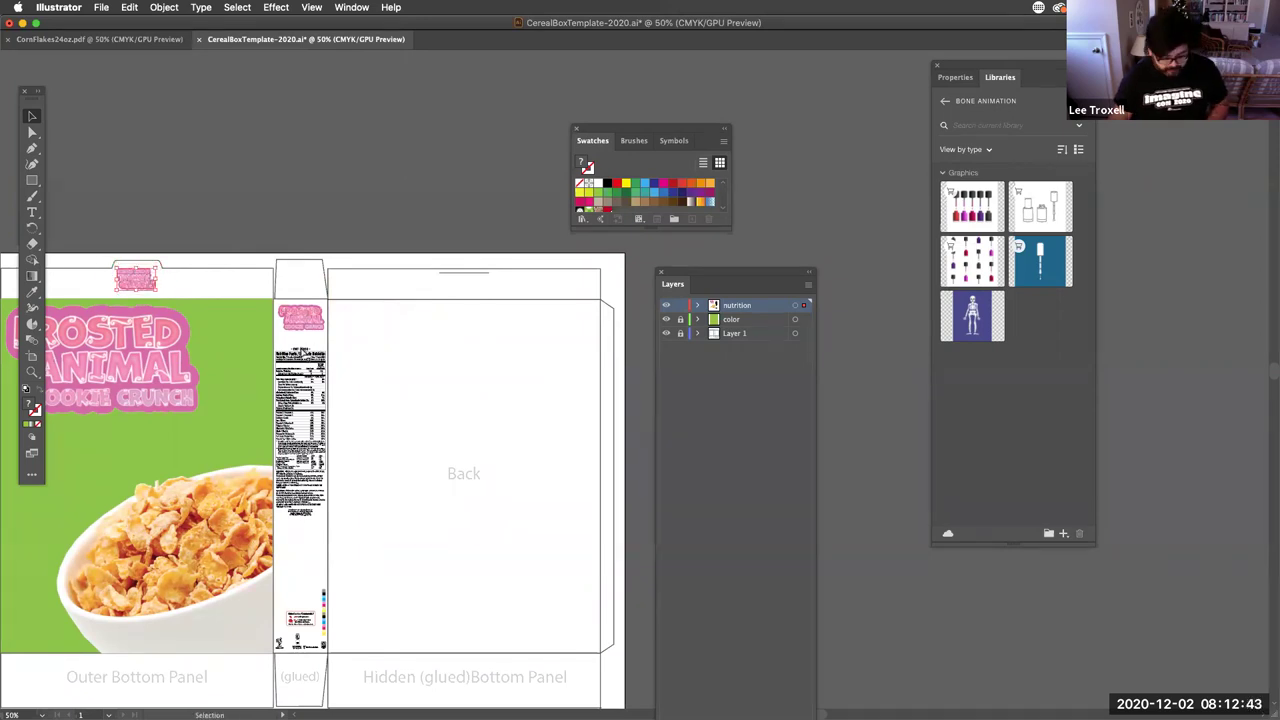
Step: Paste a logo into the Back panel's upper left corner and shrink it to about the size of the narrow panel's logo
{"action": "key", "text": "super+v"}
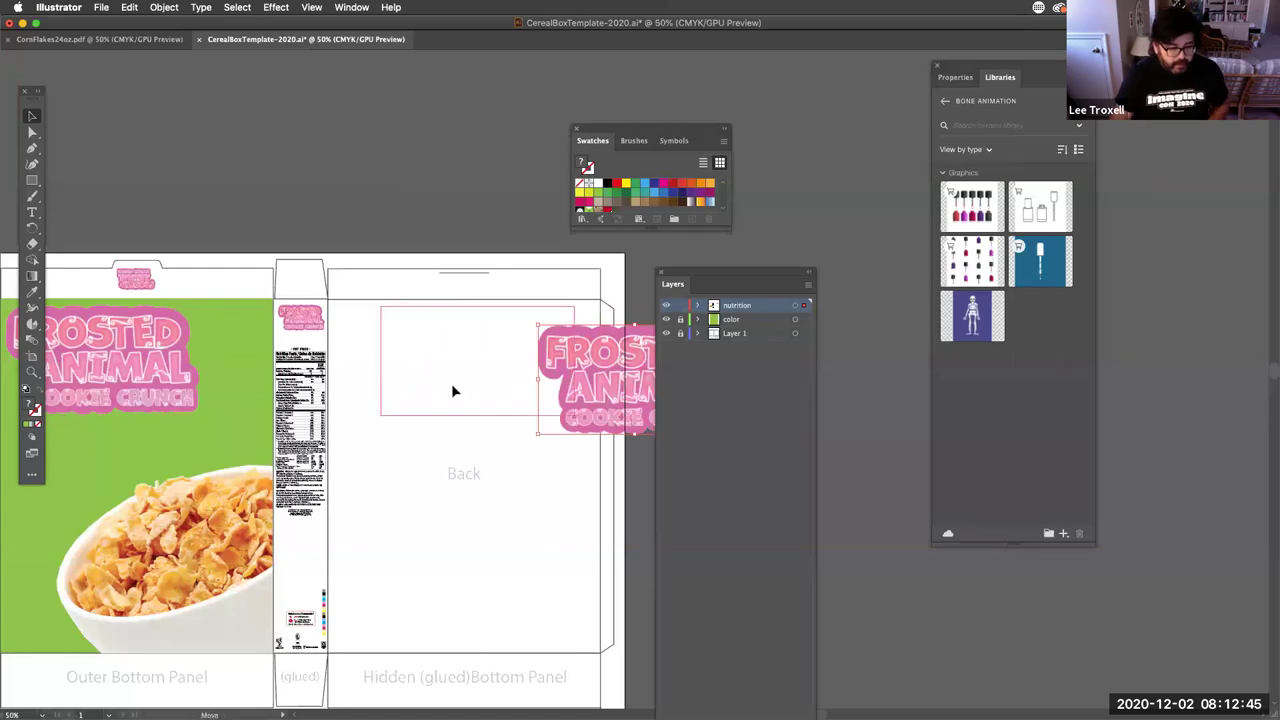
{"action": "left_click_drag", "start_coordinate": [453, 390], "coordinate": [400, 389]}
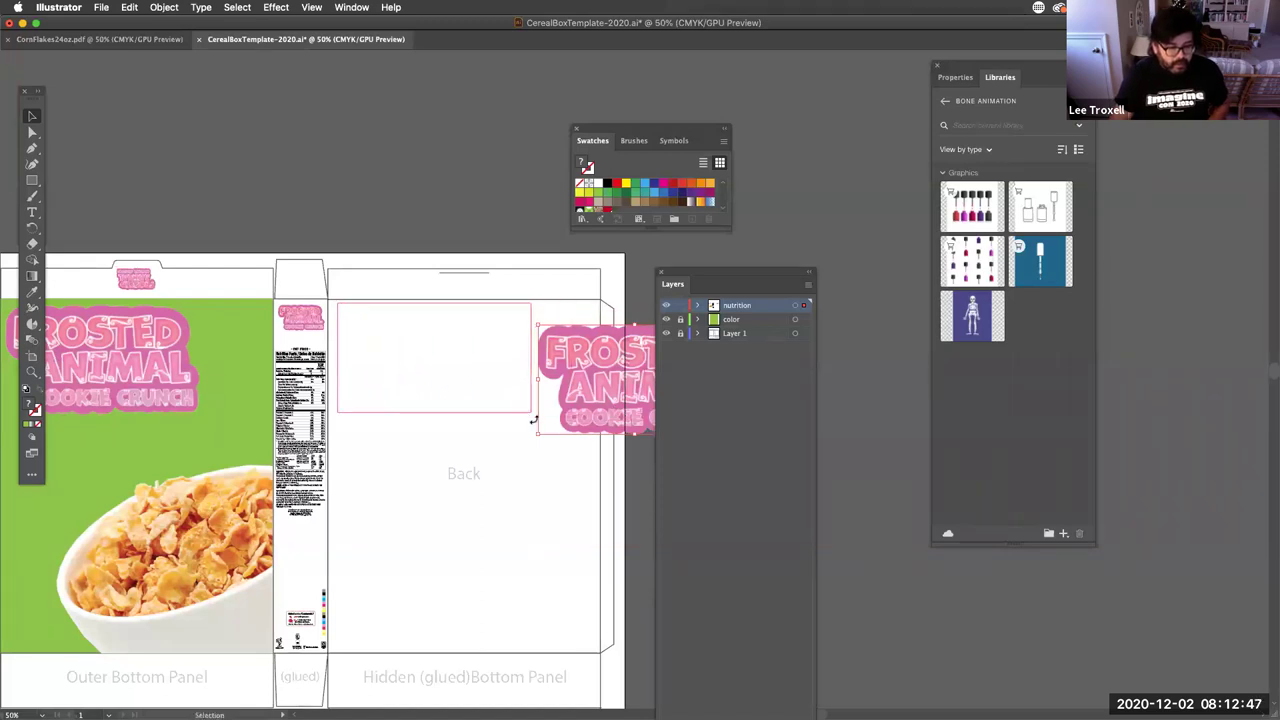
{"action": "left_click_drag", "start_coordinate": [533, 421], "coordinate": [533, 420]}
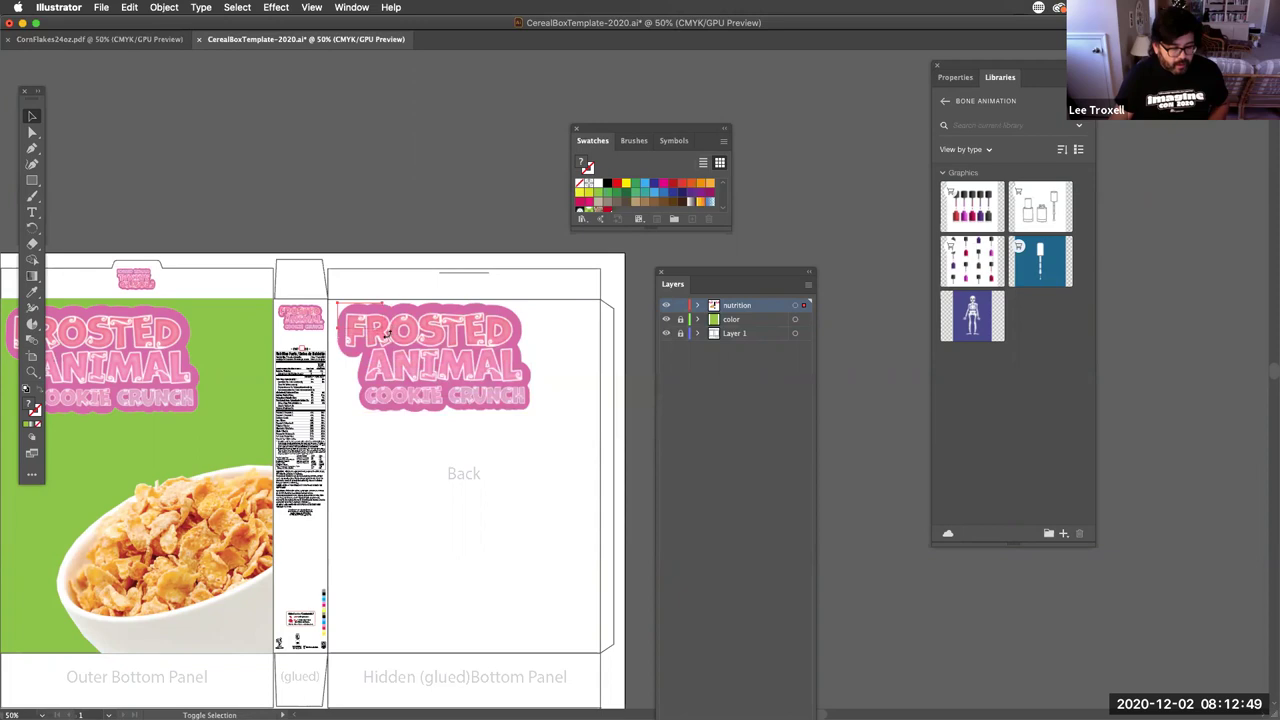
{"action": "left_click_drag", "start_coordinate": [388, 333], "coordinate": [363, 319]}
Step: Place a small logo rotated 180° in the middle of the Outer Bottom Panel and move the Layers panel off the Back panel
{"action": "key", "text": "space"}
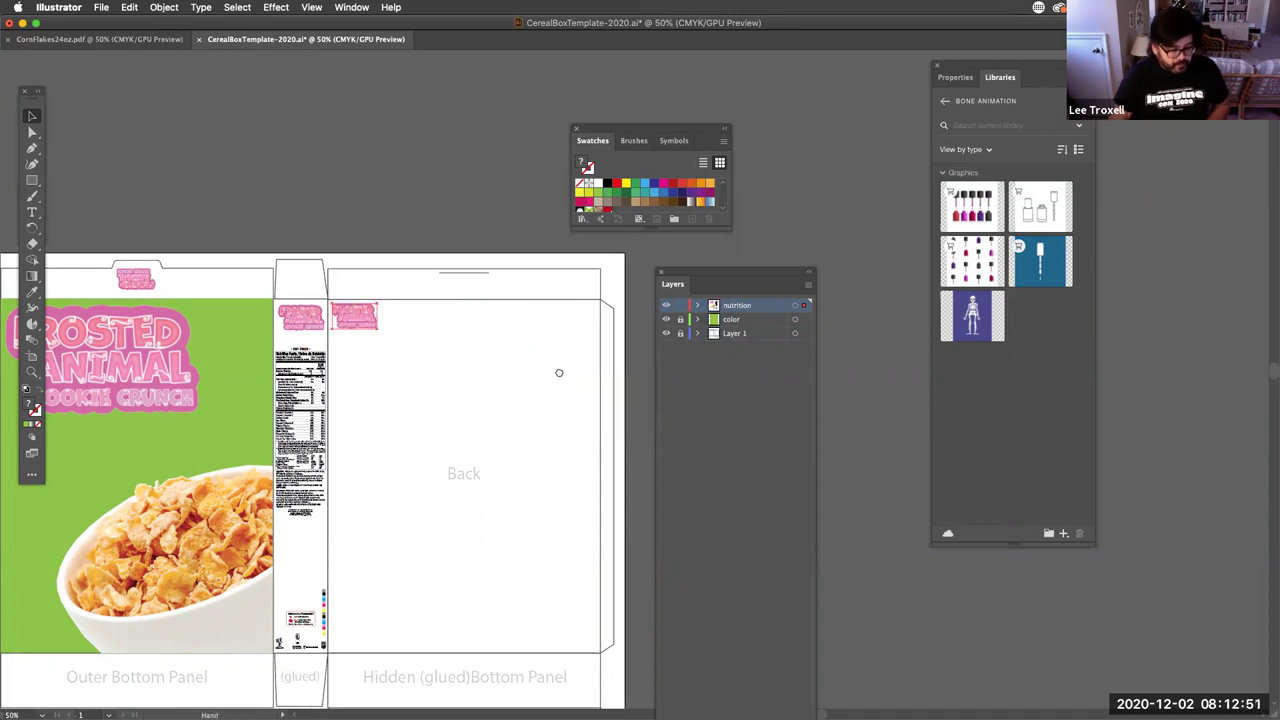
{"action": "left_click_drag", "start_coordinate": [509, 486], "coordinate": [560, 371]}
{"action": "left_click_drag", "start_coordinate": [513, 447], "coordinate": [547, 385]}
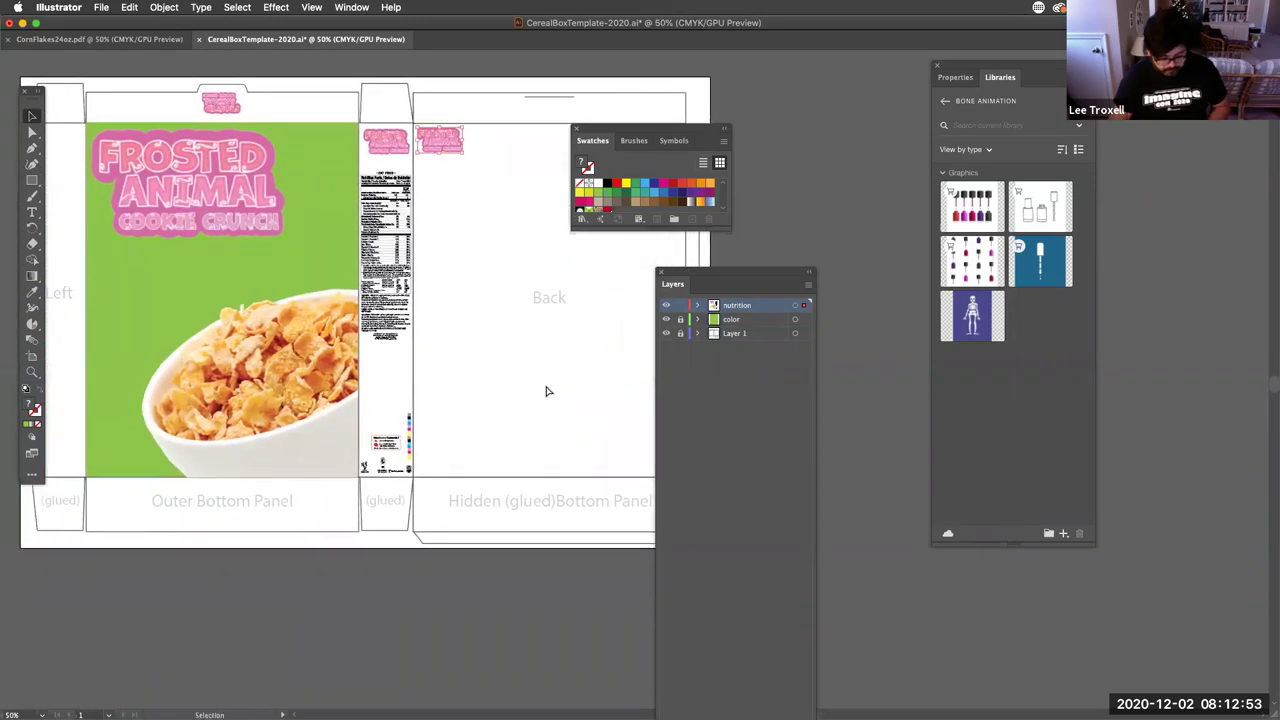
{"action": "key", "text": "super+v"}
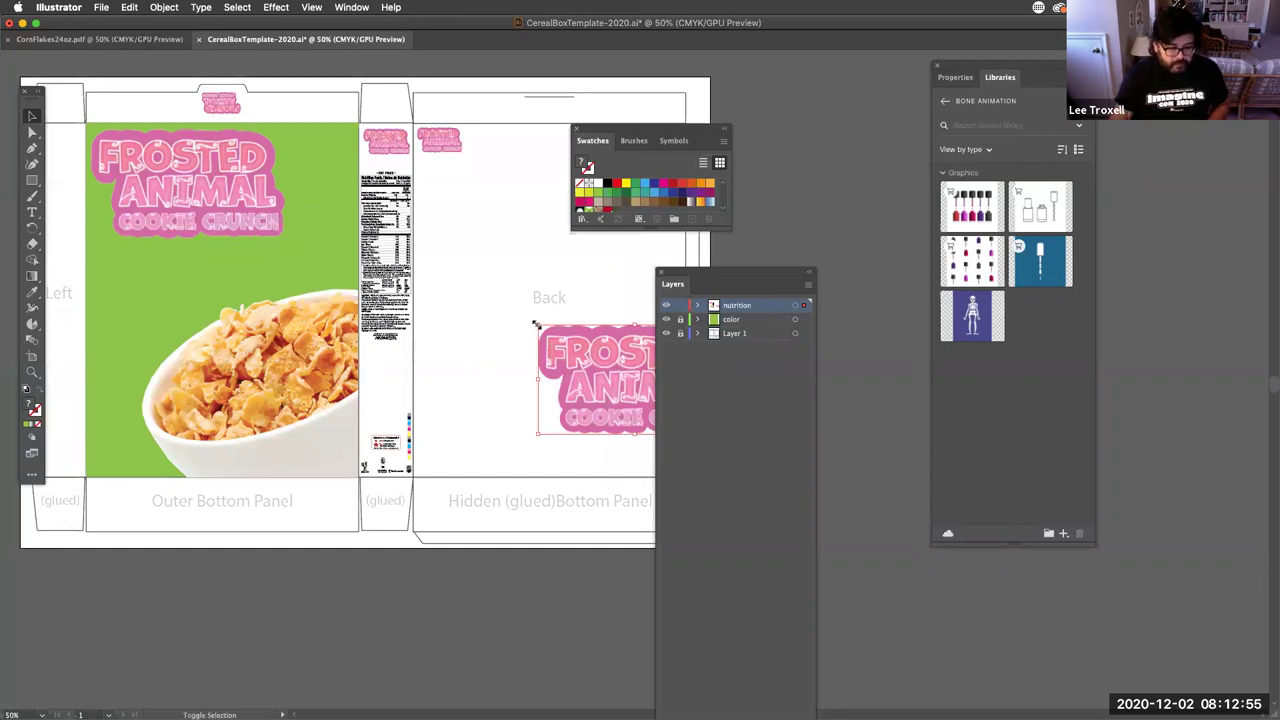
{"action": "key", "text": "Delete"}
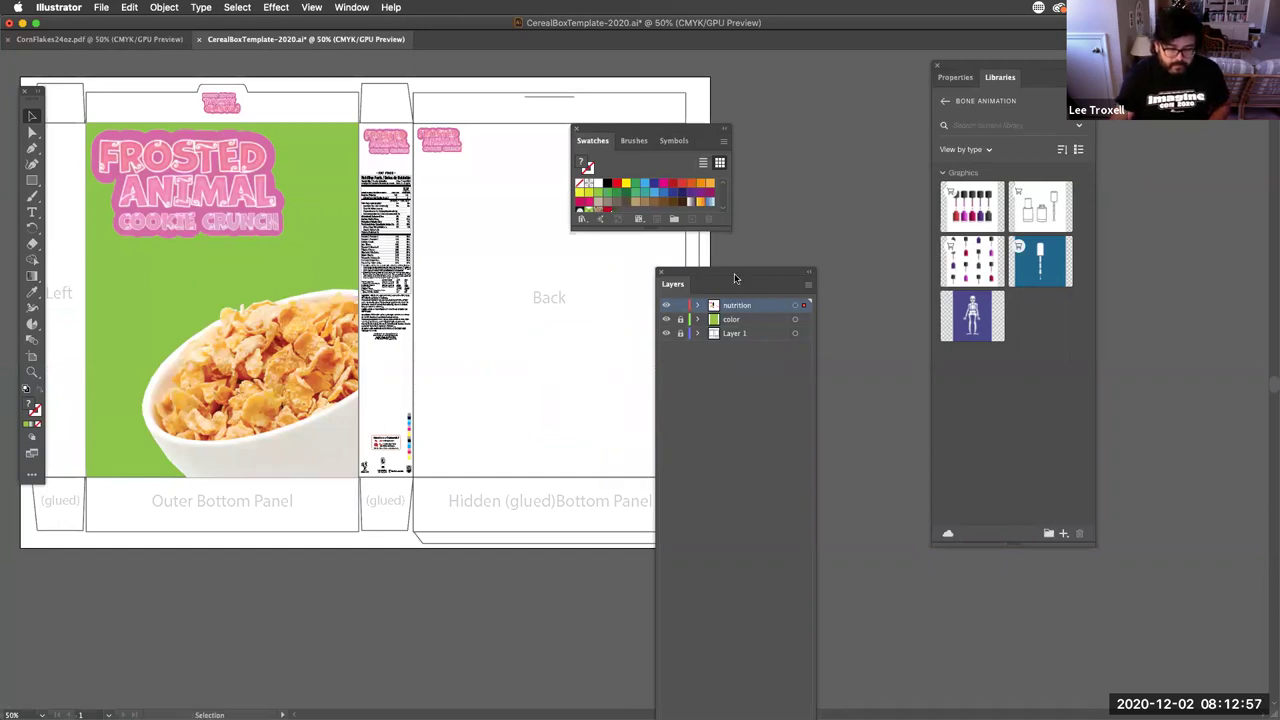
{"action": "left_click_drag", "start_coordinate": [735, 278], "coordinate": [858, 285]}
{"action": "mouse_move", "coordinate": [272, 535]}
{"action": "left_mouse_down"}
{"action": "mouse_move", "coordinate": [346, 497]}
{"action": "mouse_move", "coordinate": [319, 505]}
{"action": "mouse_move", "coordinate": [277, 557]}
{"action": "mouse_move", "coordinate": [258, 554]}
{"action": "mouse_move", "coordinate": [325, 509]}
{"action": "mouse_move", "coordinate": [227, 521]}
{"action": "mouse_move", "coordinate": [220, 484]}
{"action": "left_mouse_up"}
{"action": "left_click", "coordinate": [273, 498]}
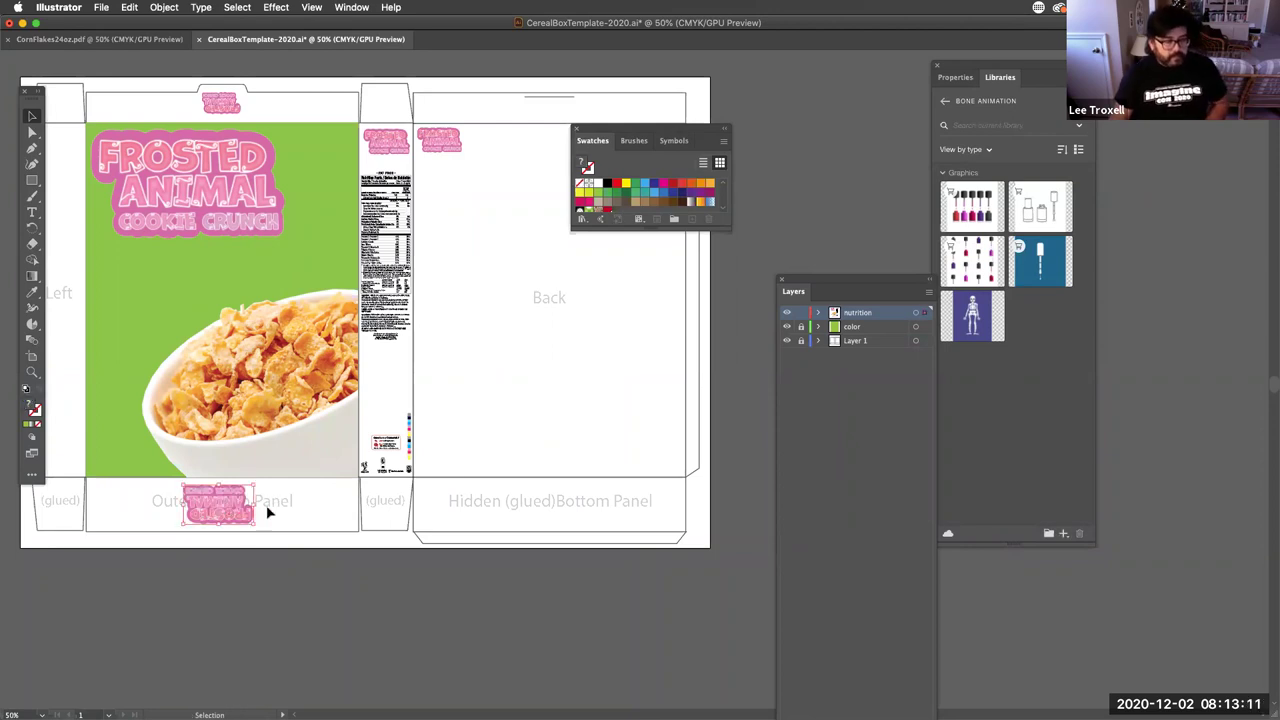
Step: Unlock the color layer and stretch the green Front rectangle to cover everything from the Left panel through the Back panel
{"action": "left_click", "coordinate": [454, 487]}
{"action": "left_click", "coordinate": [395, 437], "text": "alt+super"}
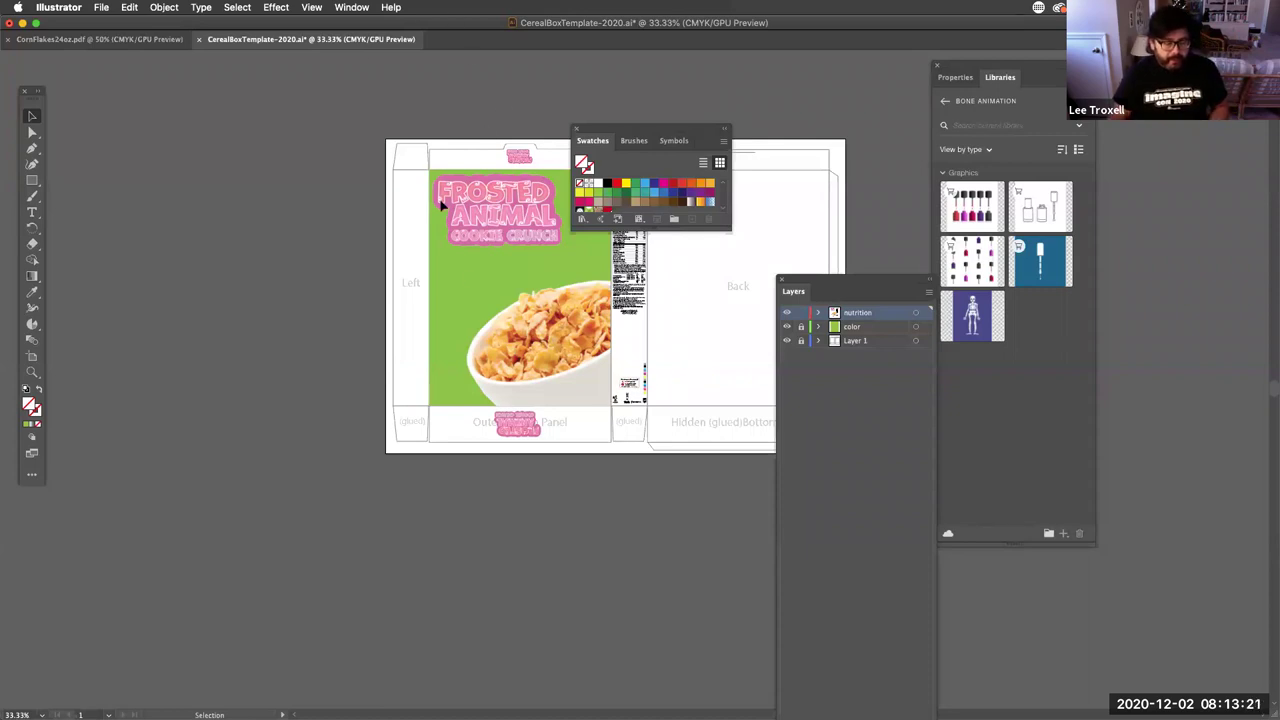
{"action": "left_click", "coordinate": [786, 327]}
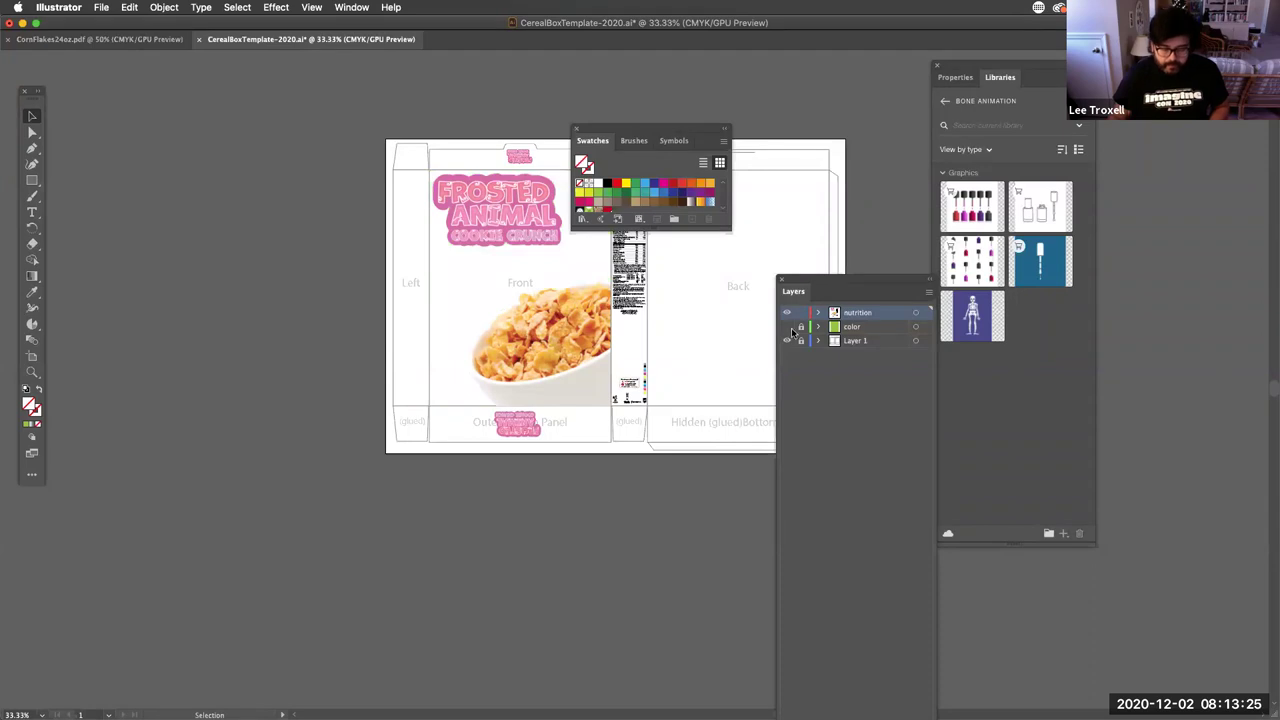
{"action": "left_click", "coordinate": [787, 327]}
{"action": "left_click", "coordinate": [455, 282]}
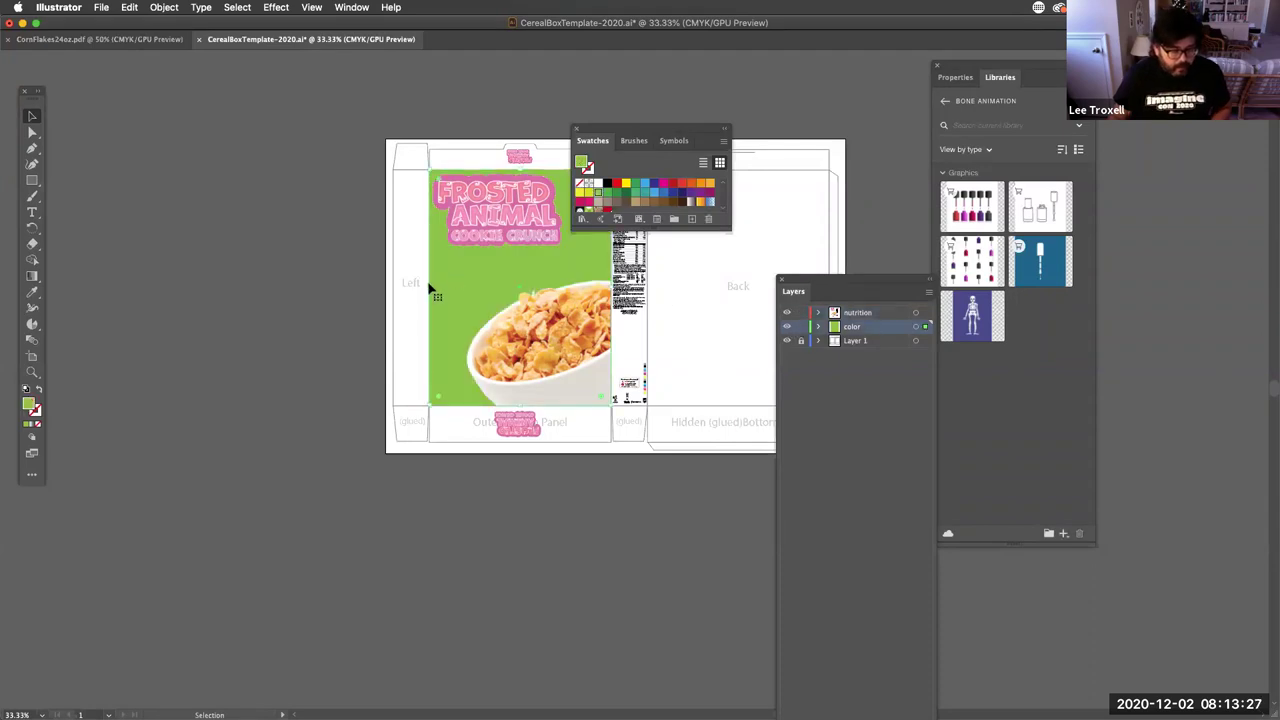
{"action": "left_click_drag", "start_coordinate": [429, 286], "coordinate": [163, 271]}
{"action": "key", "text": "space"}
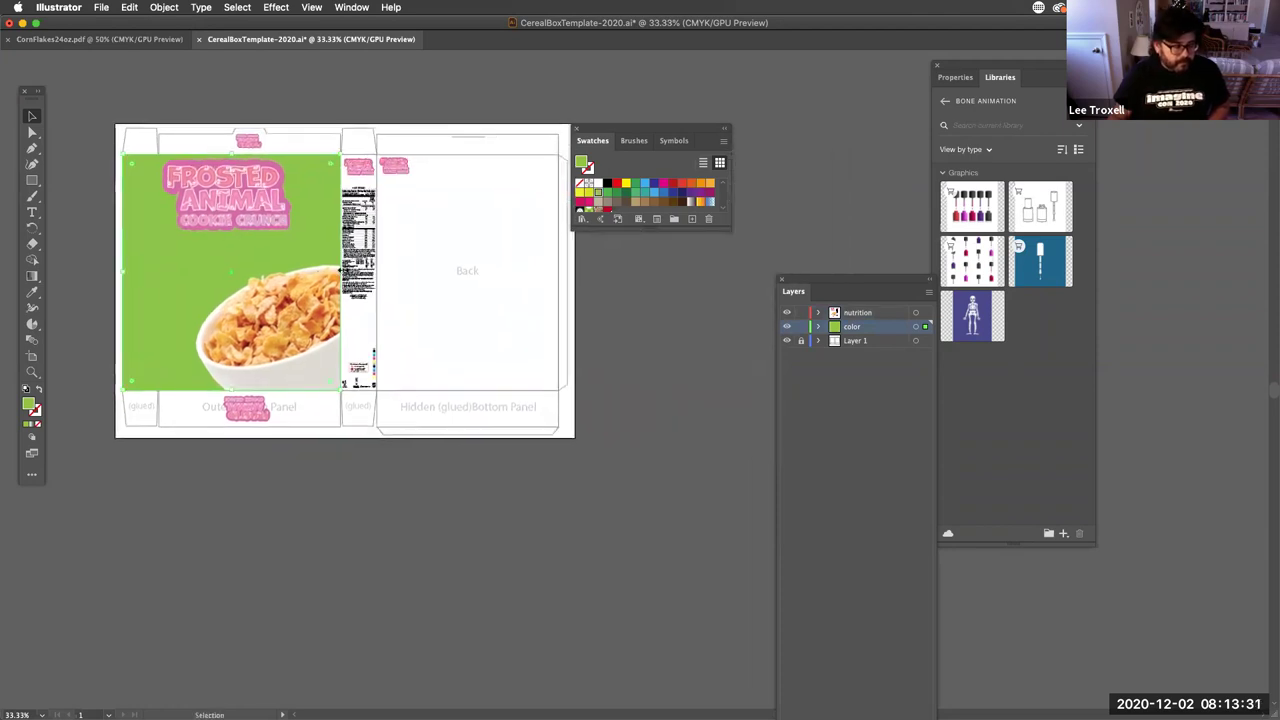
{"action": "left_click_drag", "start_coordinate": [340, 270], "coordinate": [557, 309]}
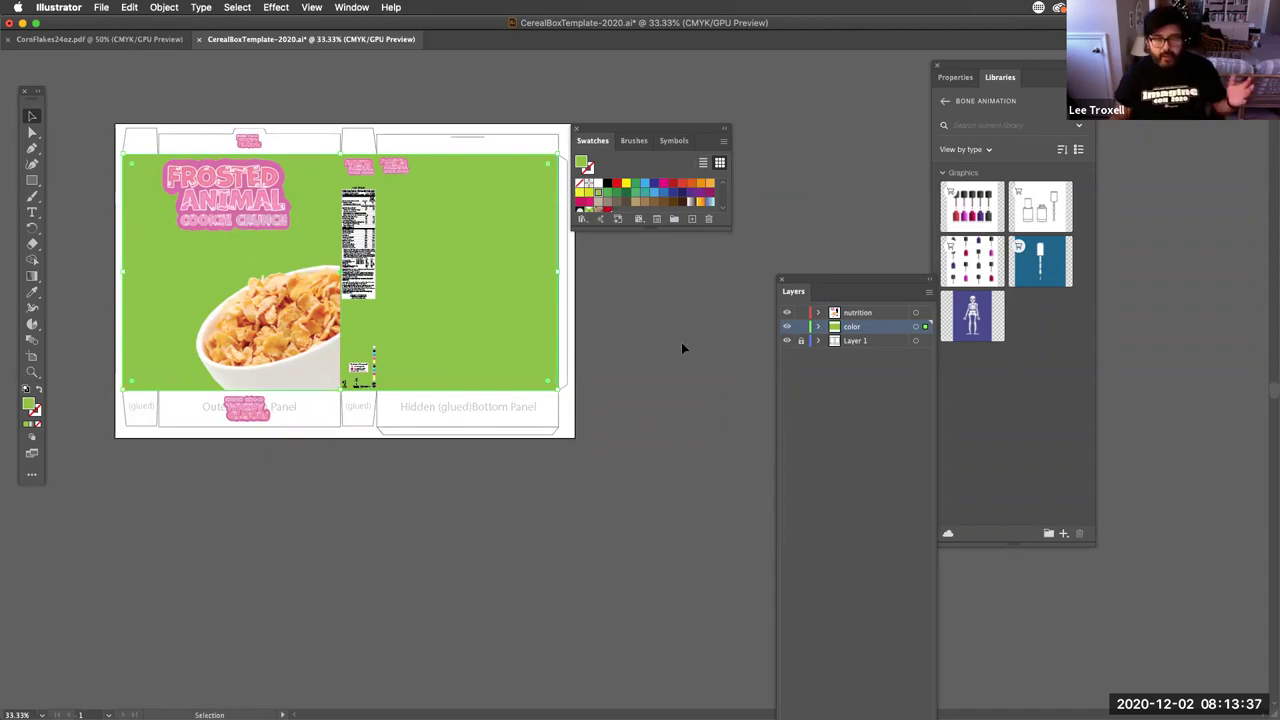
{"action": "key", "text": "super+0"}
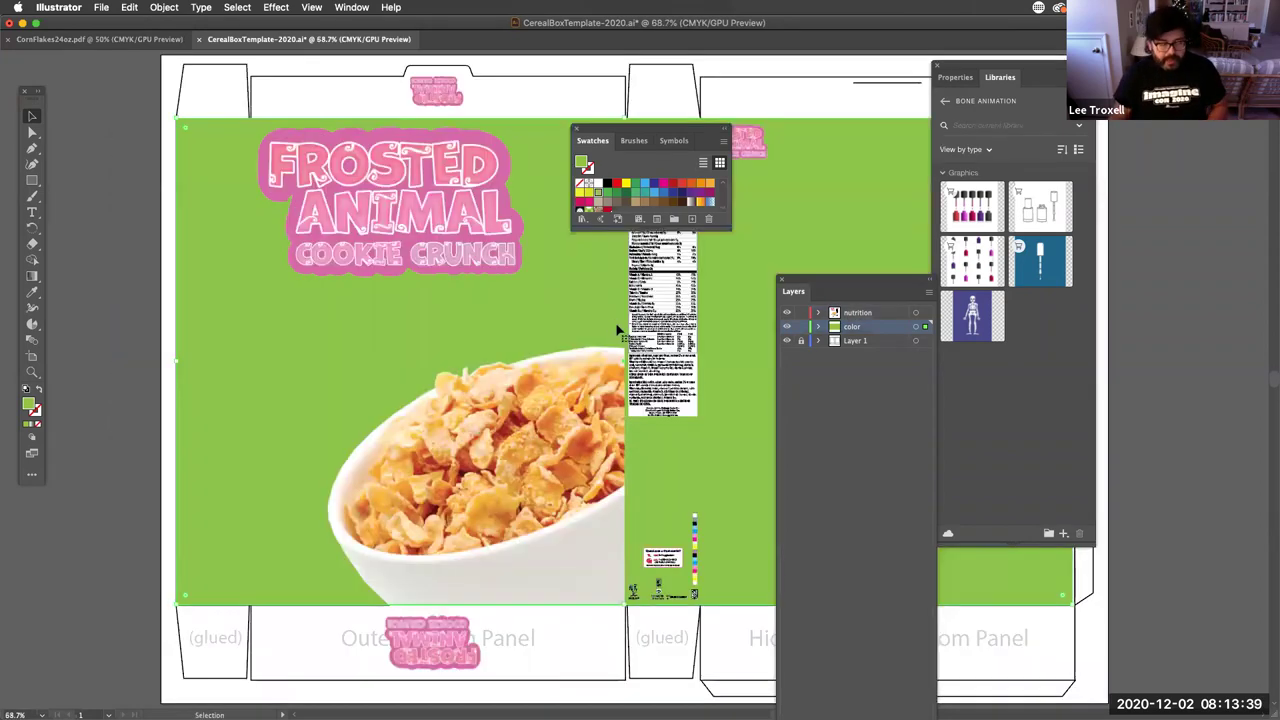